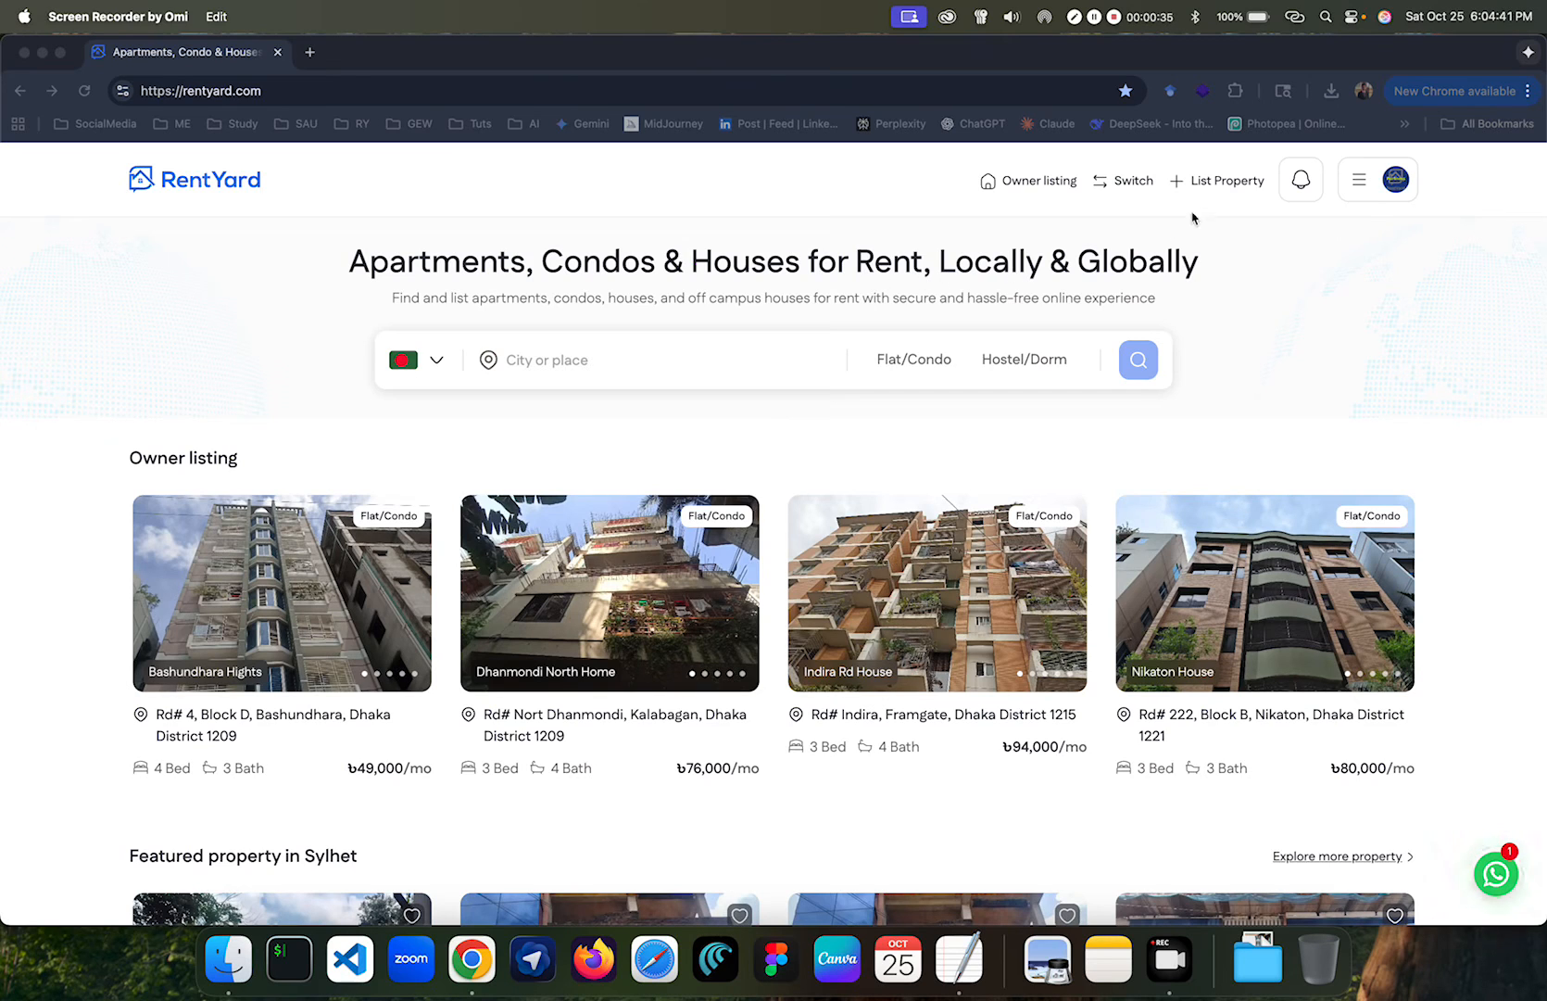
Start a new property listing on RentYard and set the property's country to Bangladesh.
click(1209, 243)
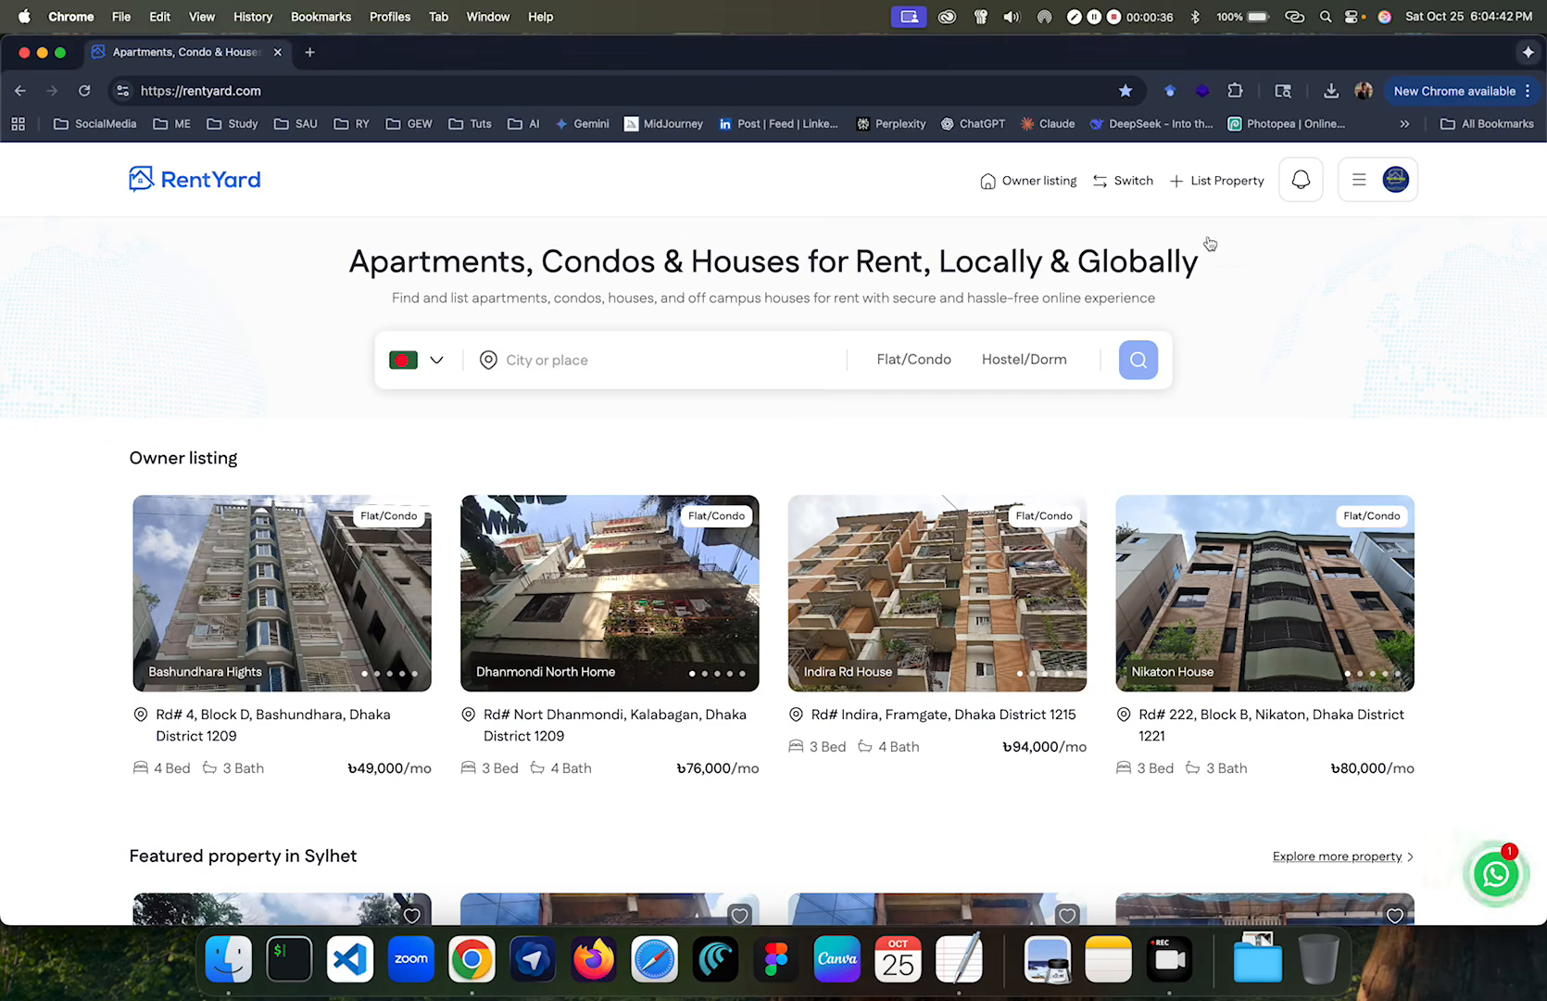
click(1216, 186)
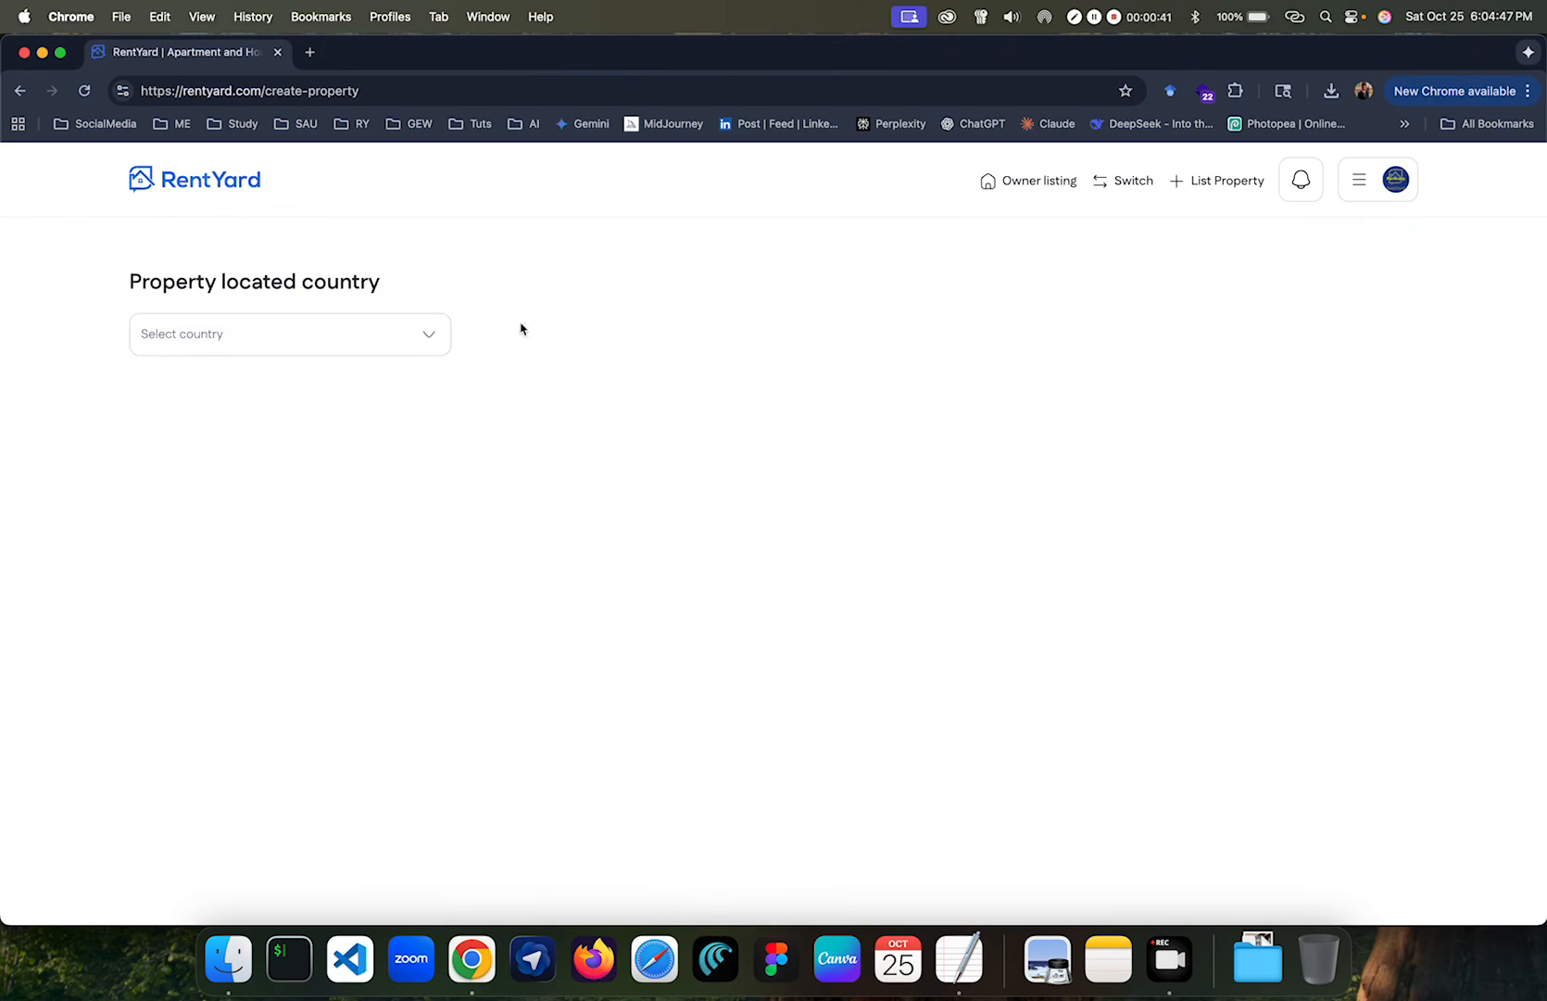
click(379, 336)
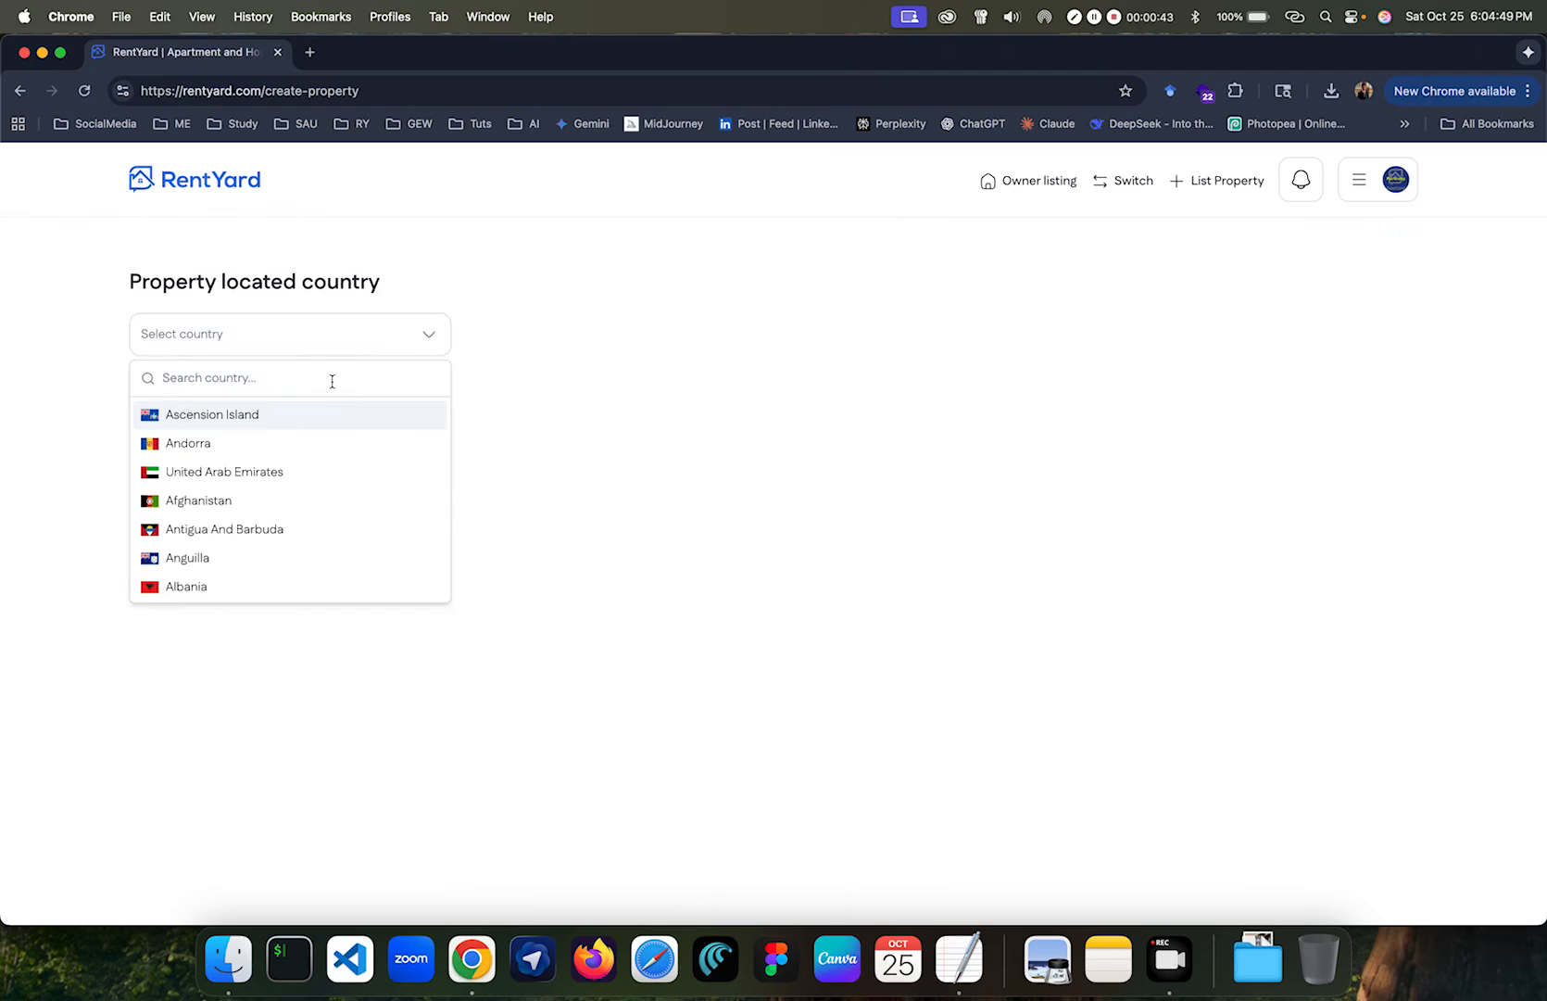
text(bang)
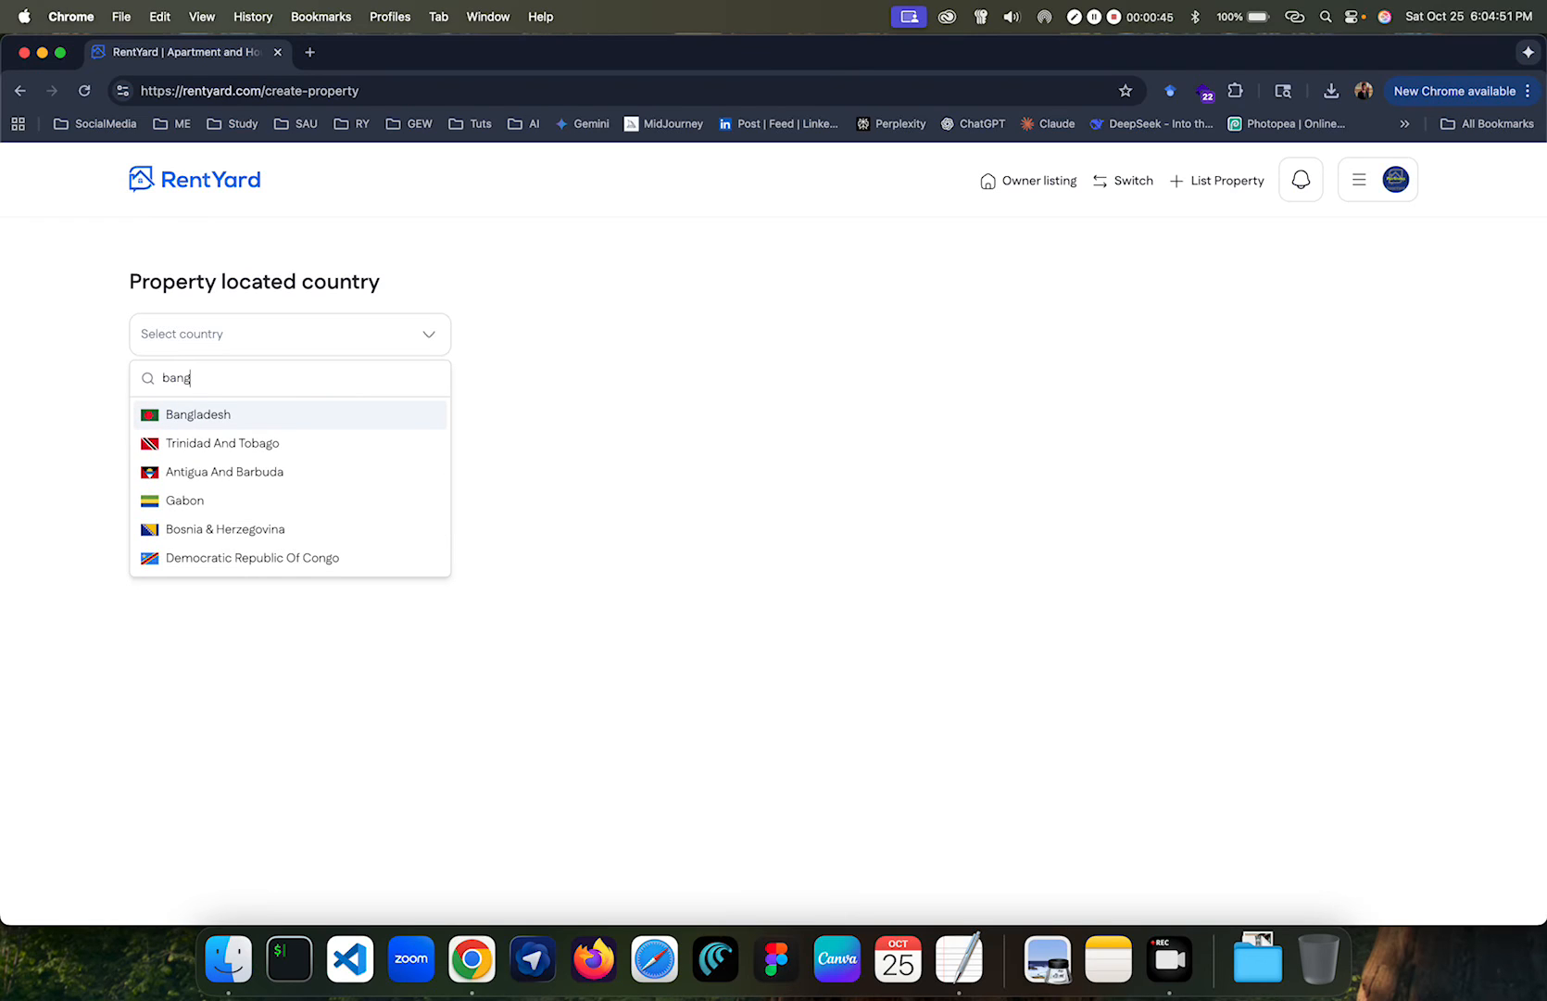
click(335, 426)
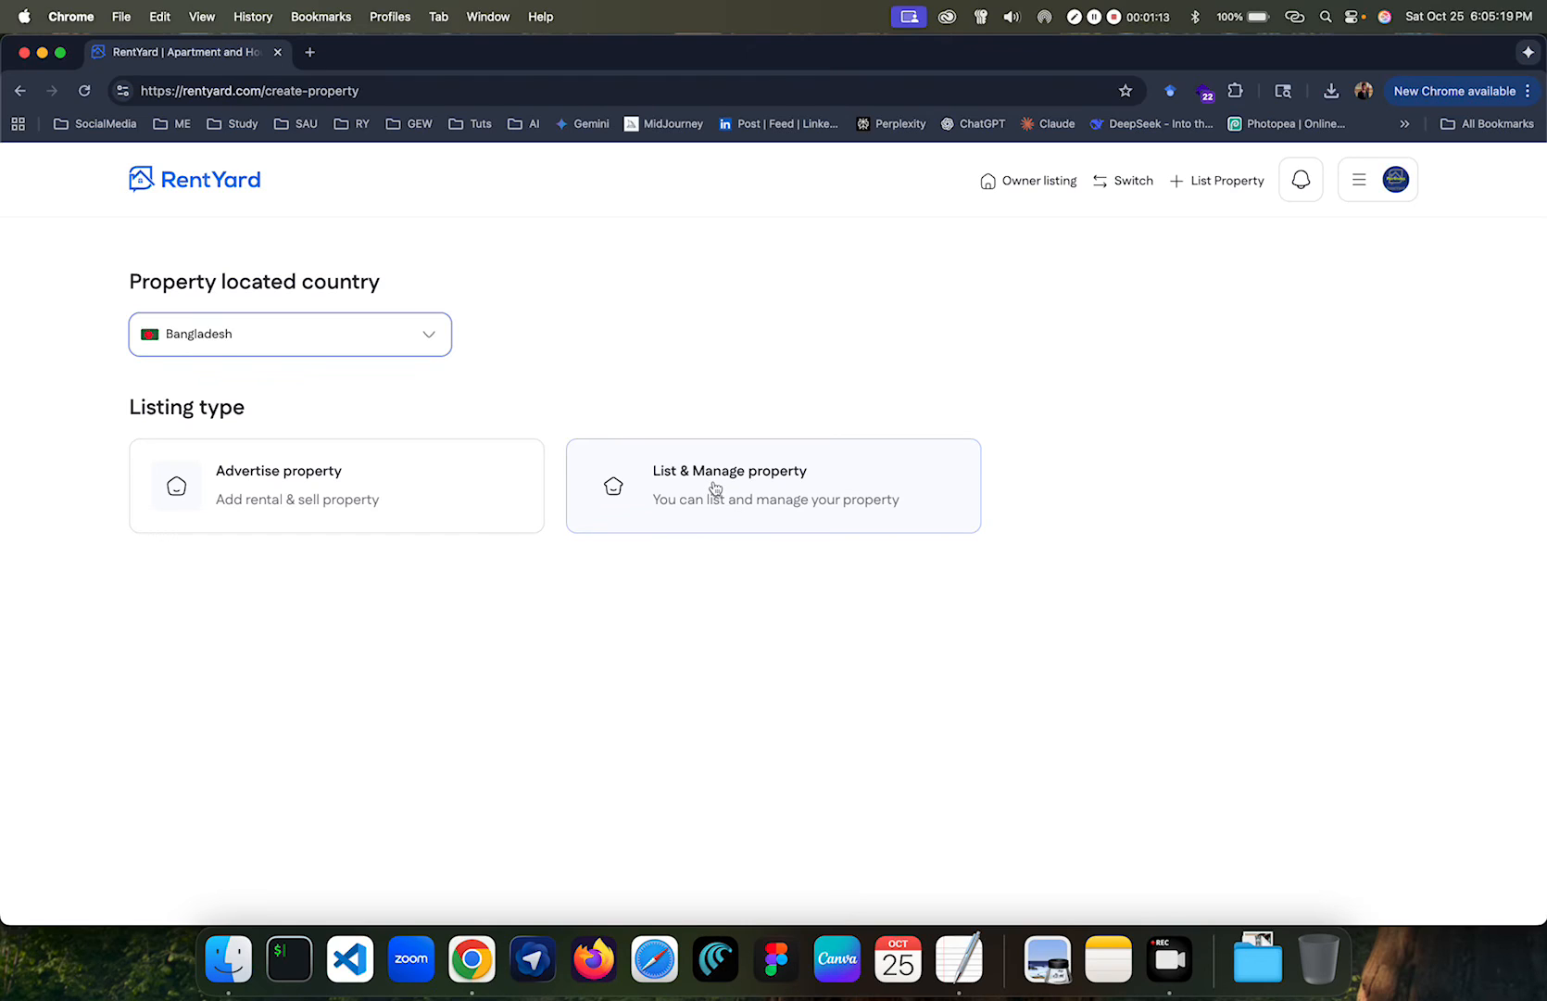
Choose the Advertise property listing type with Flat/Condo, accept the terms and conditions, and get started.
click(470, 503)
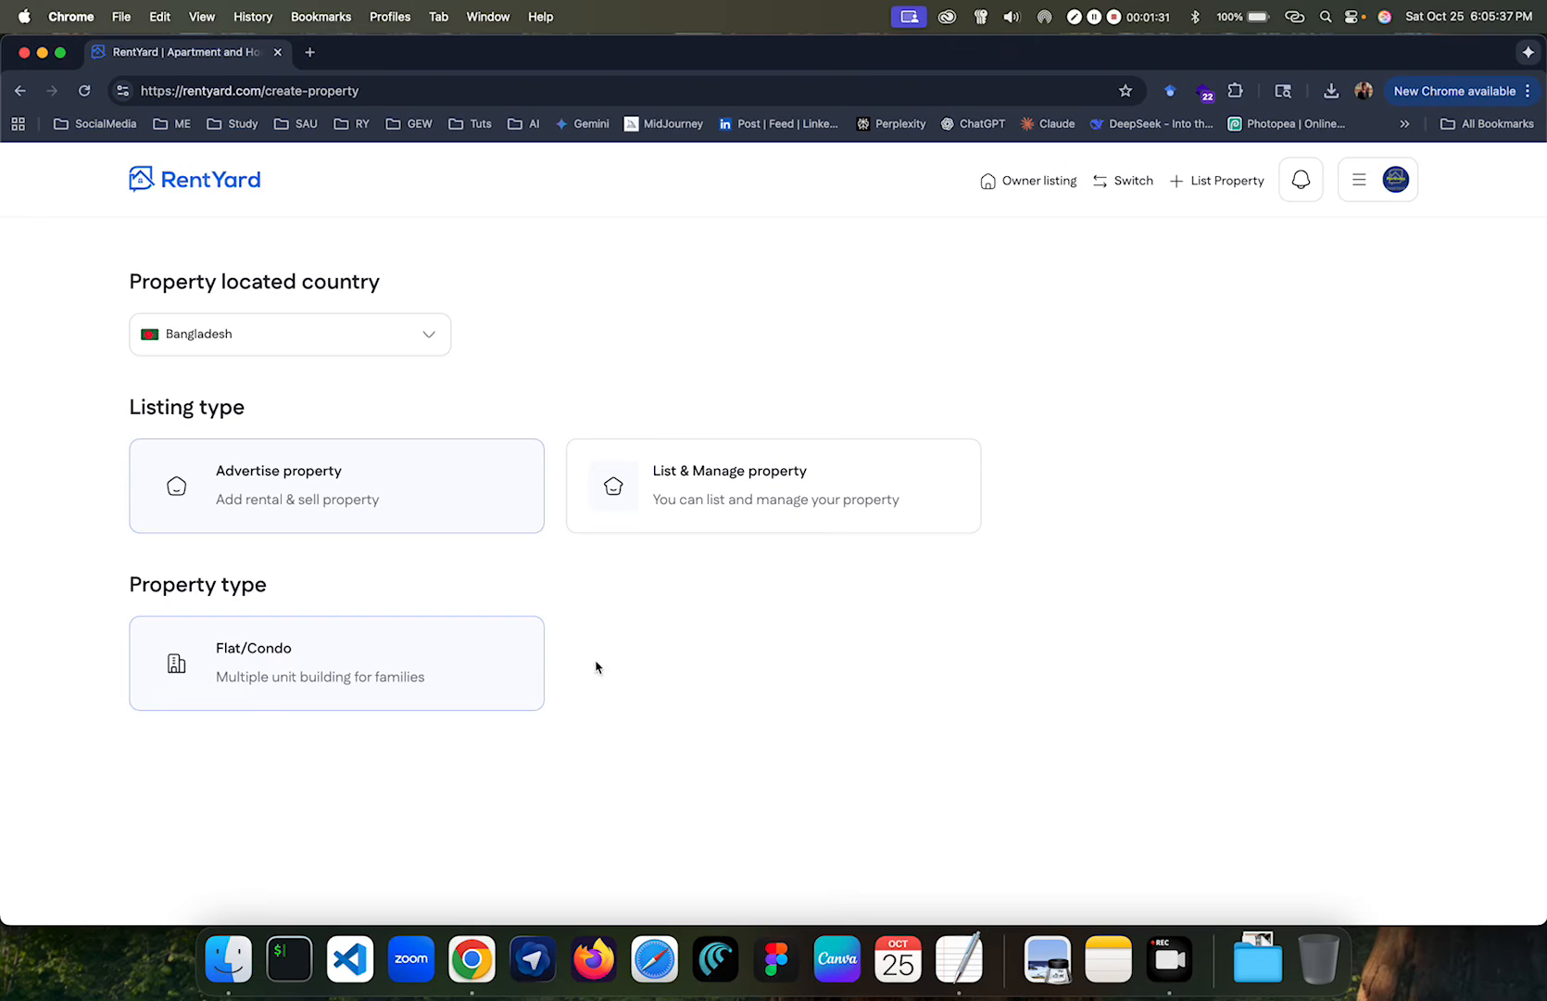
click(444, 654)
scroll(722, 680, down, 3)
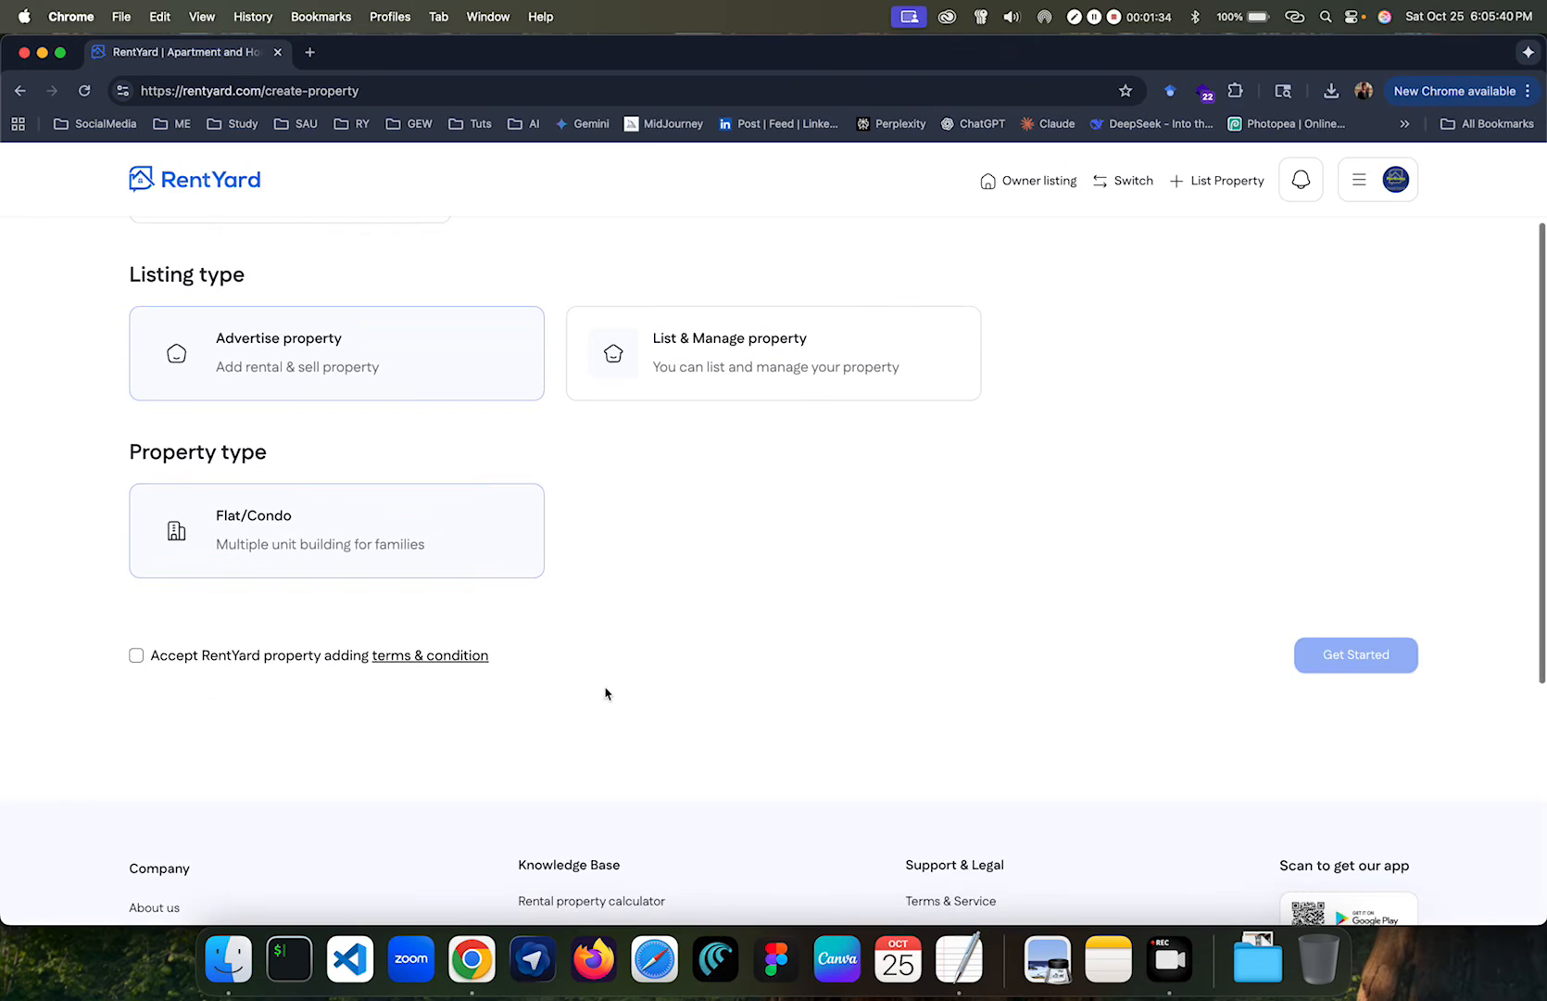
click(136, 655)
scroll(286, 628, up, 1)
scroll(286, 627, up, 2)
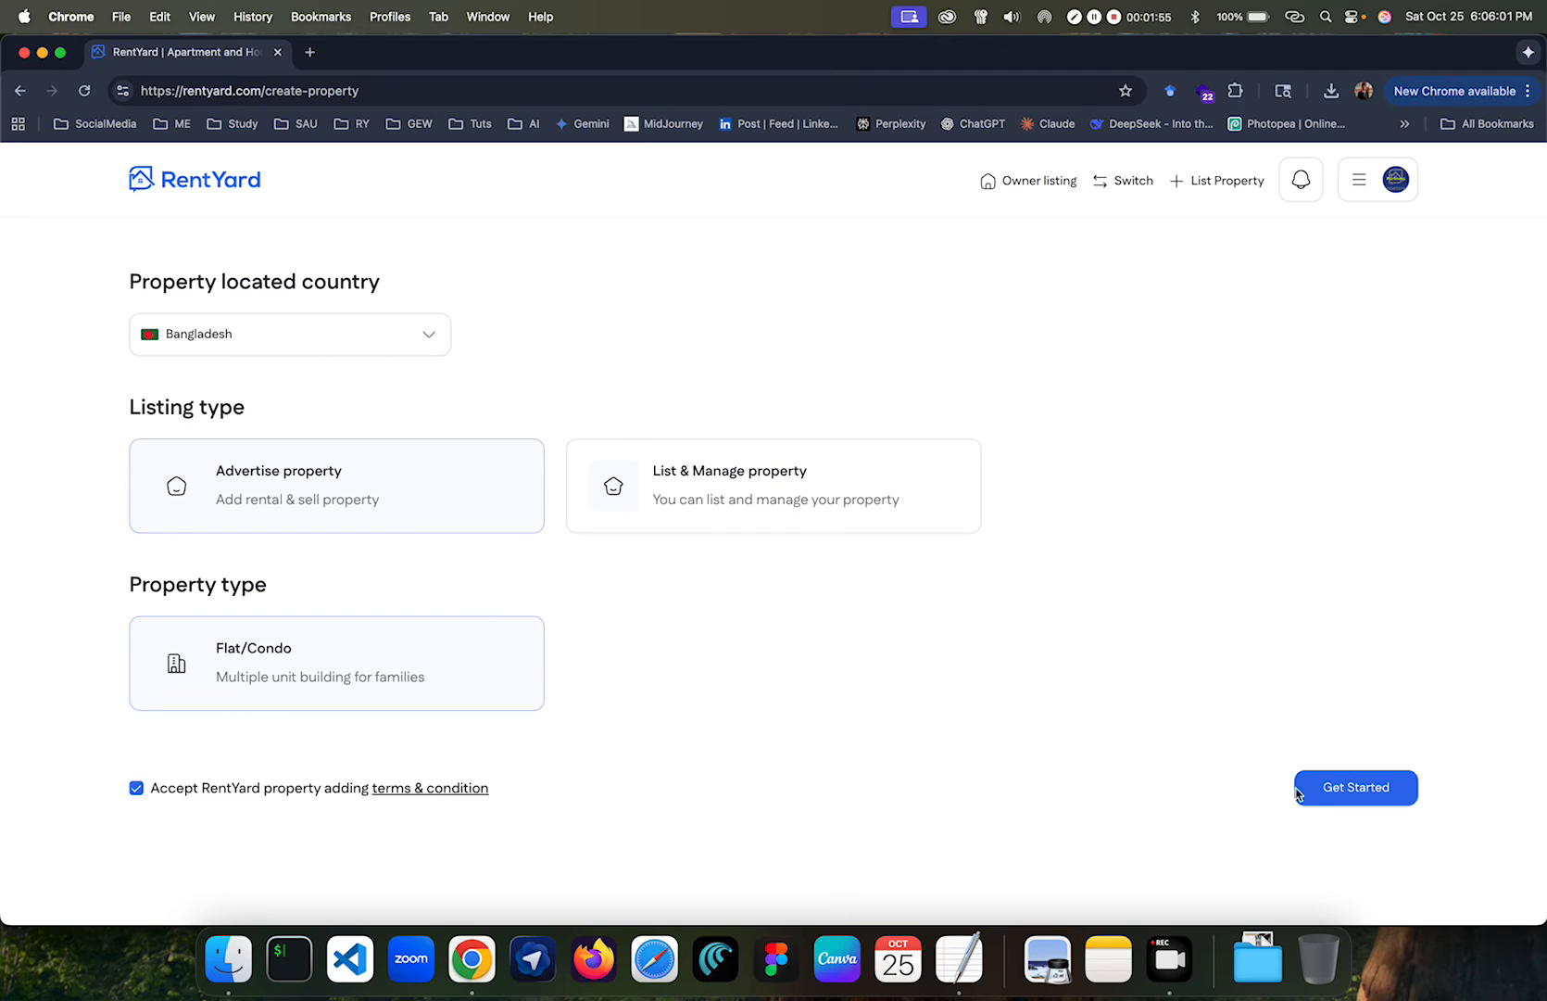
click(1351, 789)
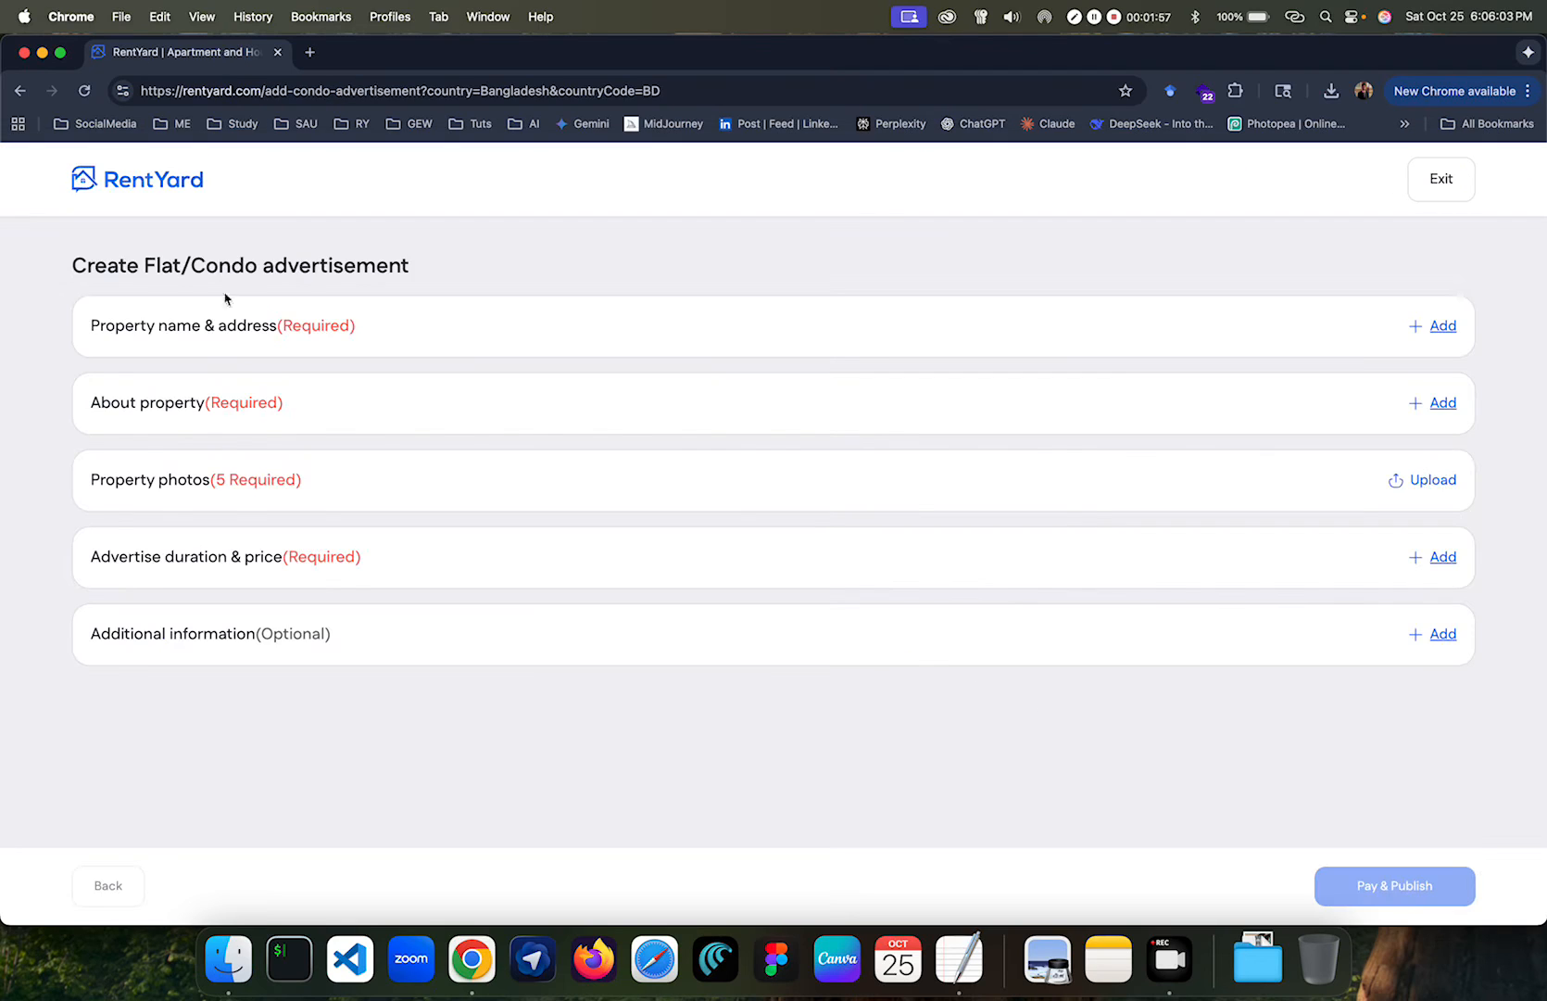
Start the property name and address section and name the property RentYard Flat.
click(1441, 327)
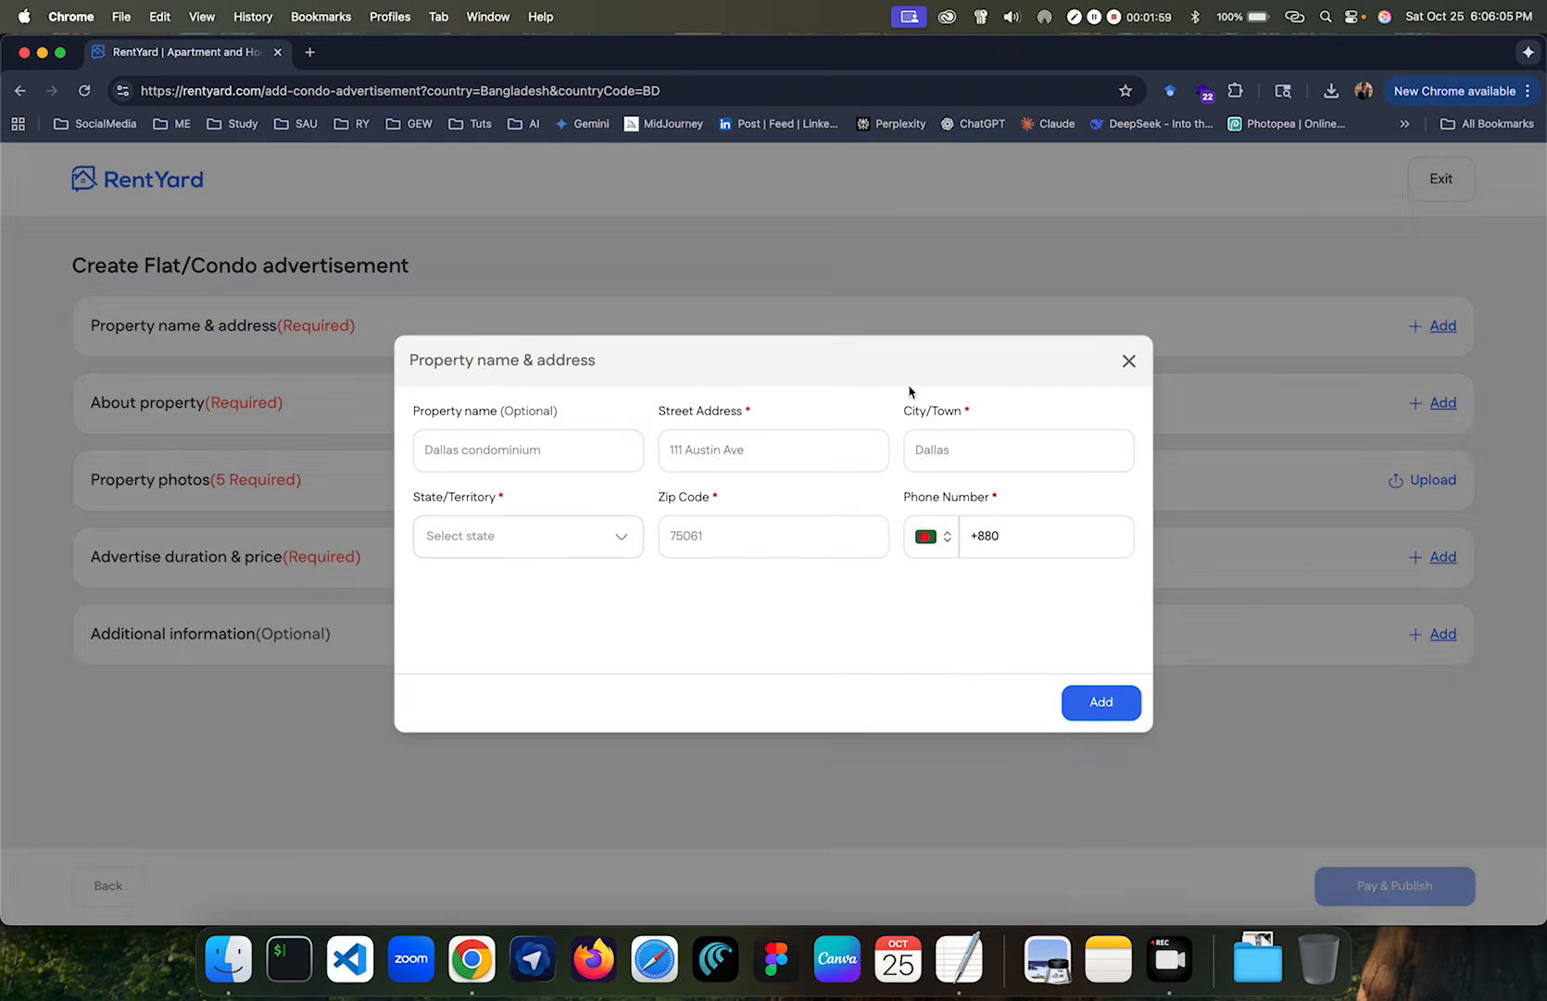
click(575, 458)
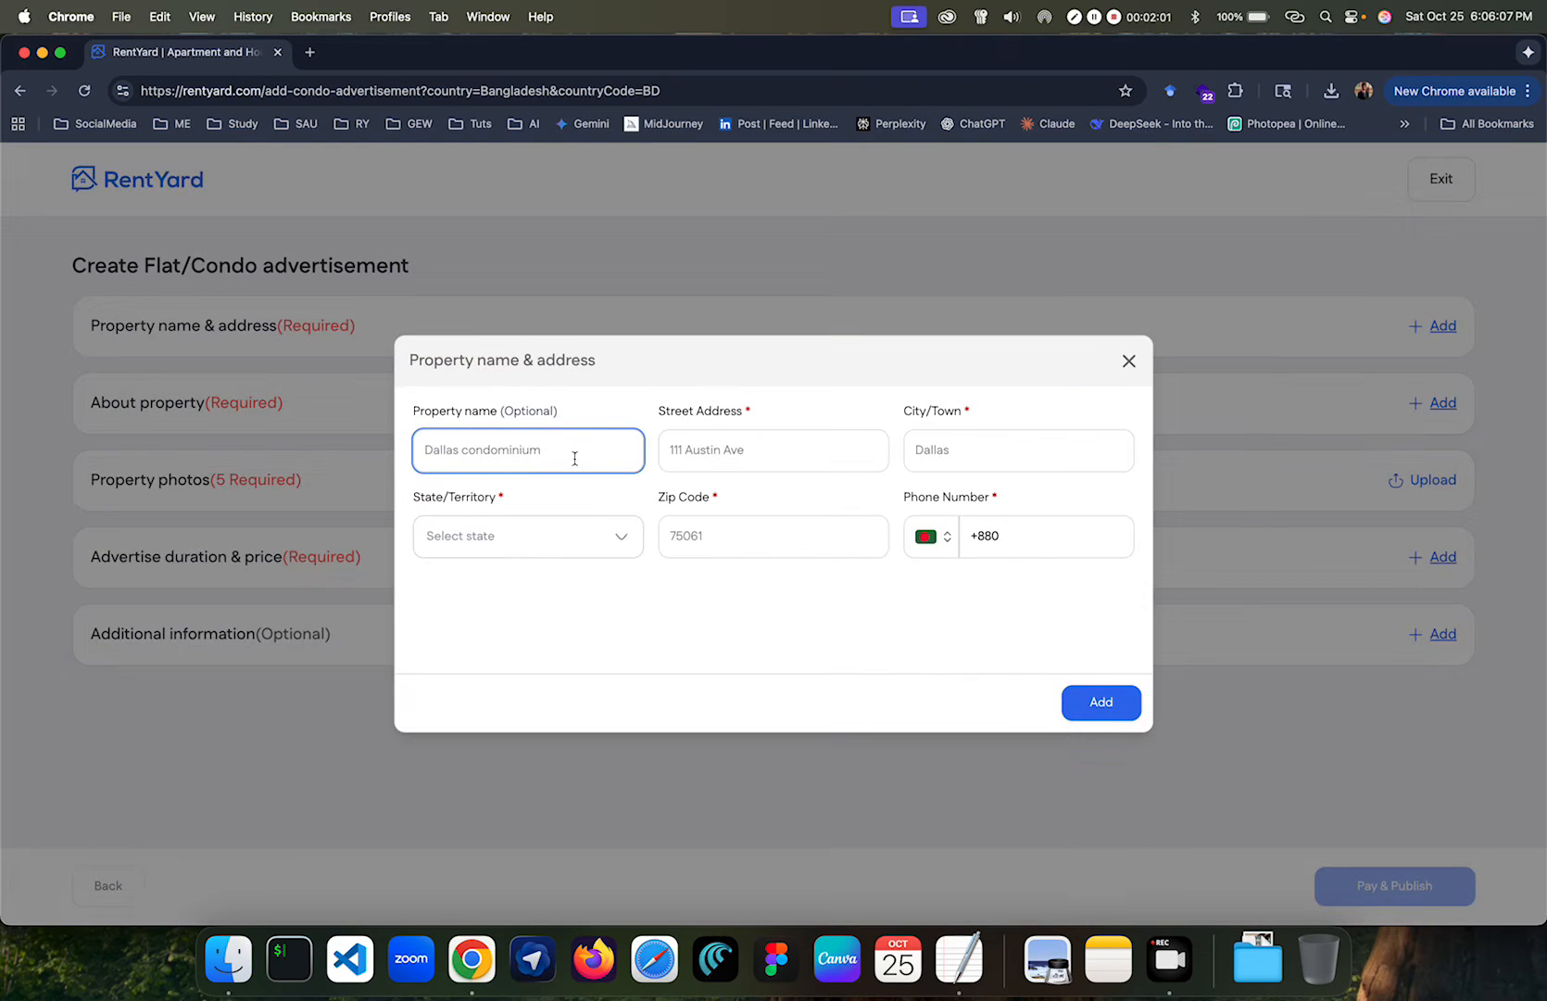
text(RentYard)
text( Cont)
key(BackSpace)
key(BackSpace)
key(BackSpace)
text(Flat)
key(Tab)
Copy the house, floor and road part of the office address from the TextEdit note into Street Address.
click(688, 448)
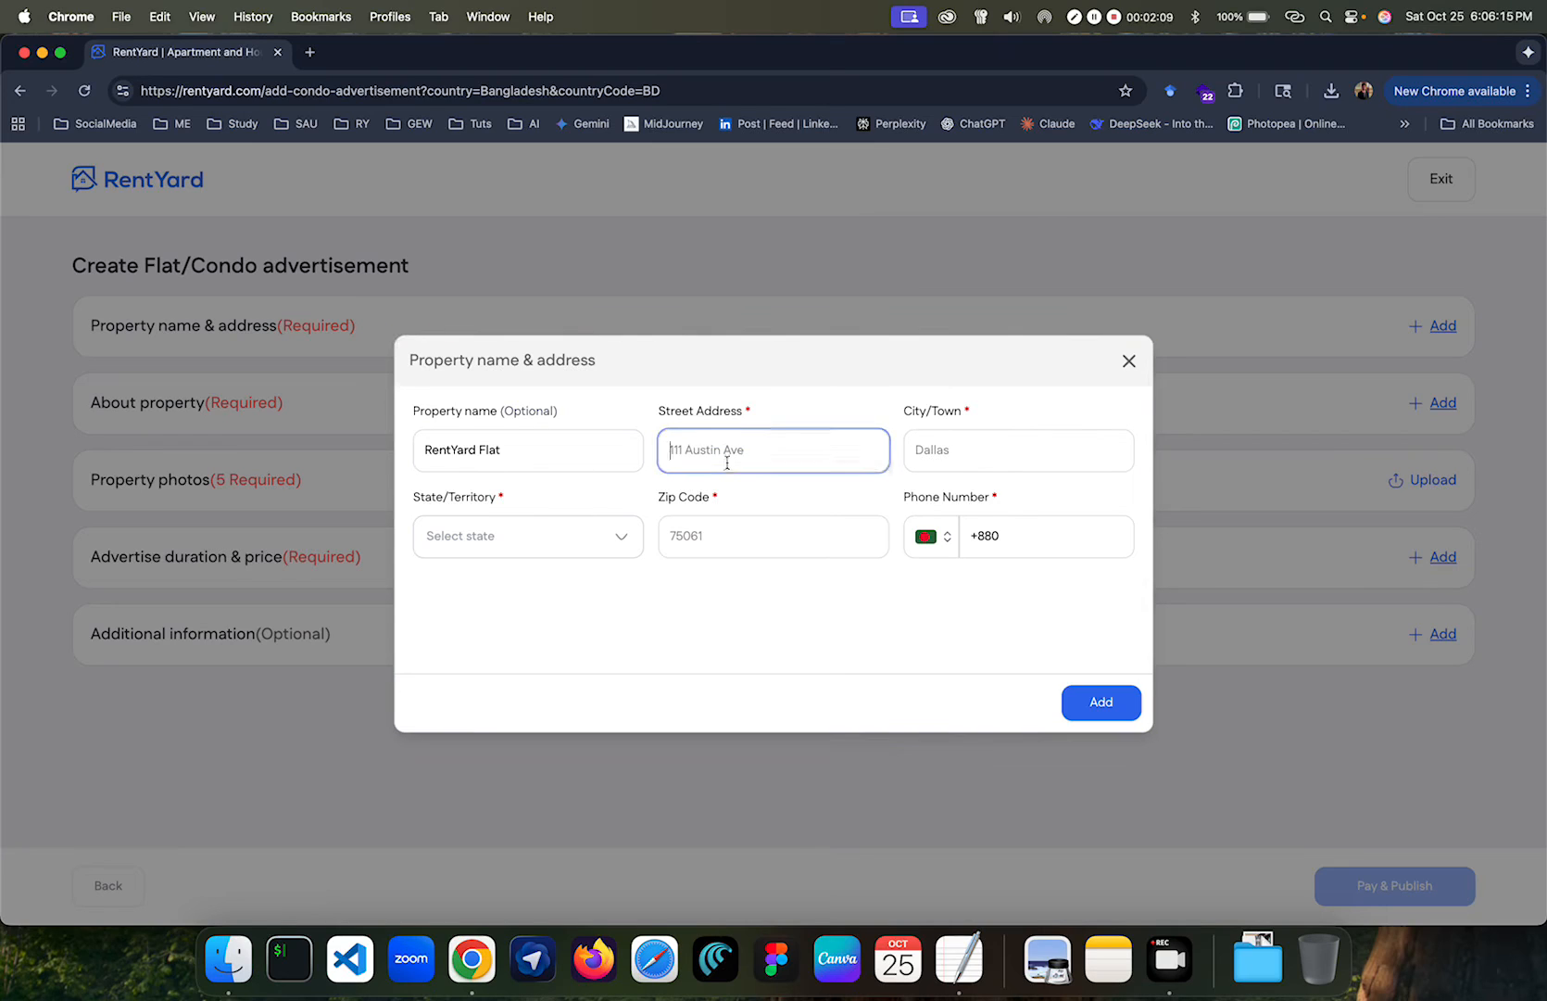
click(959, 957)
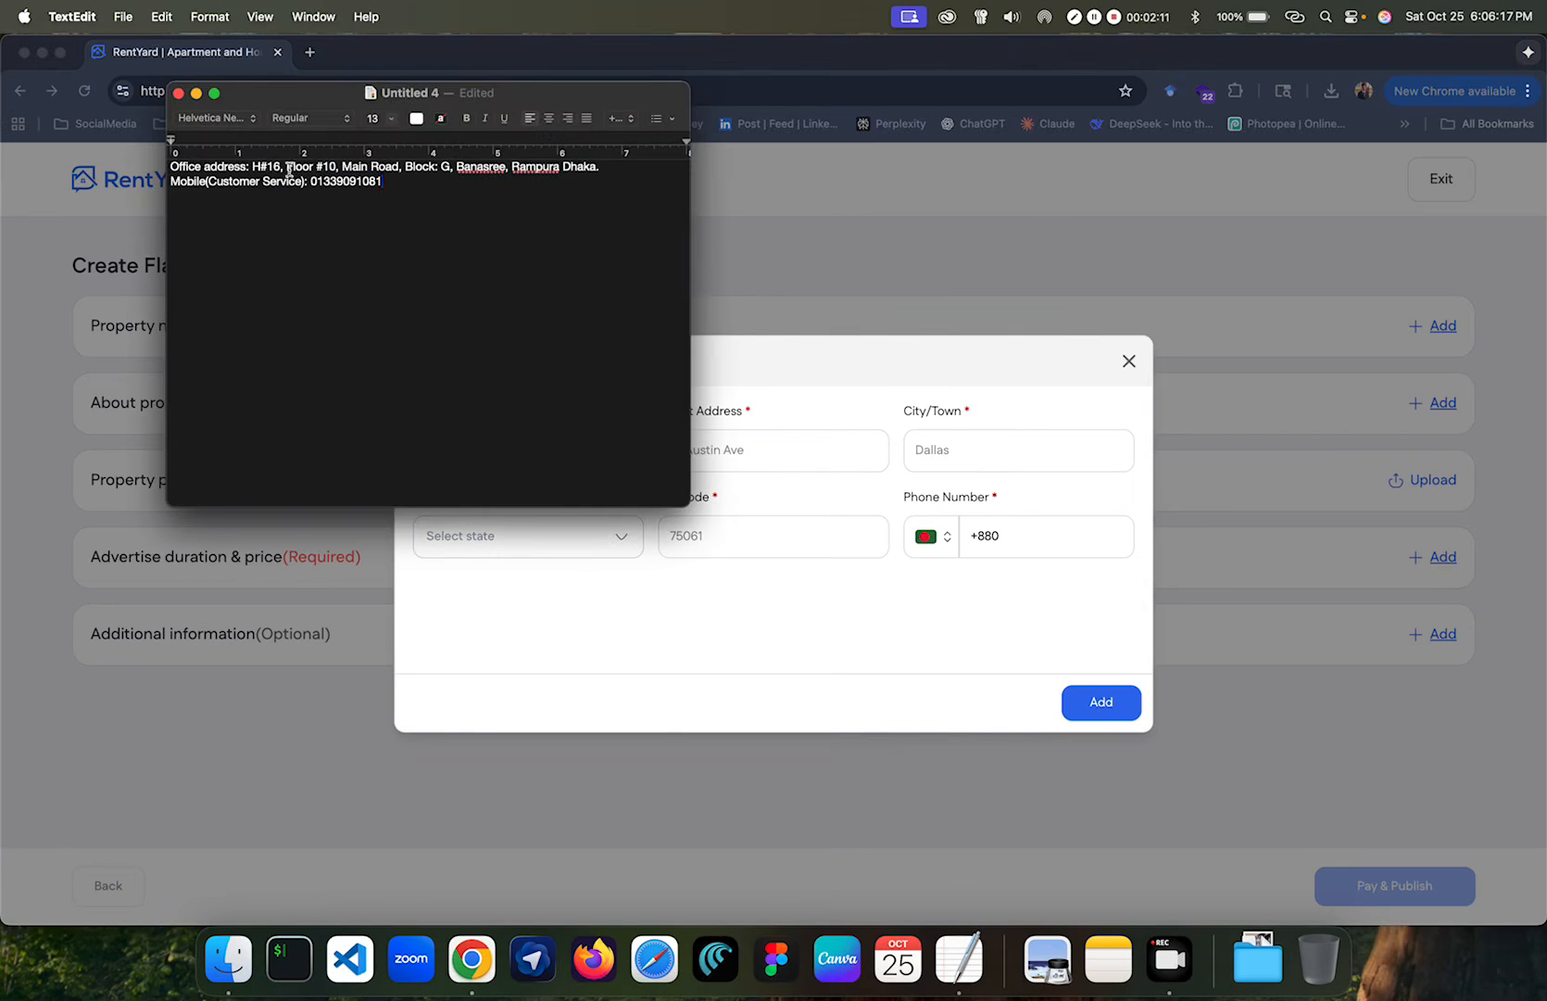
drag(252, 167, 400, 163)
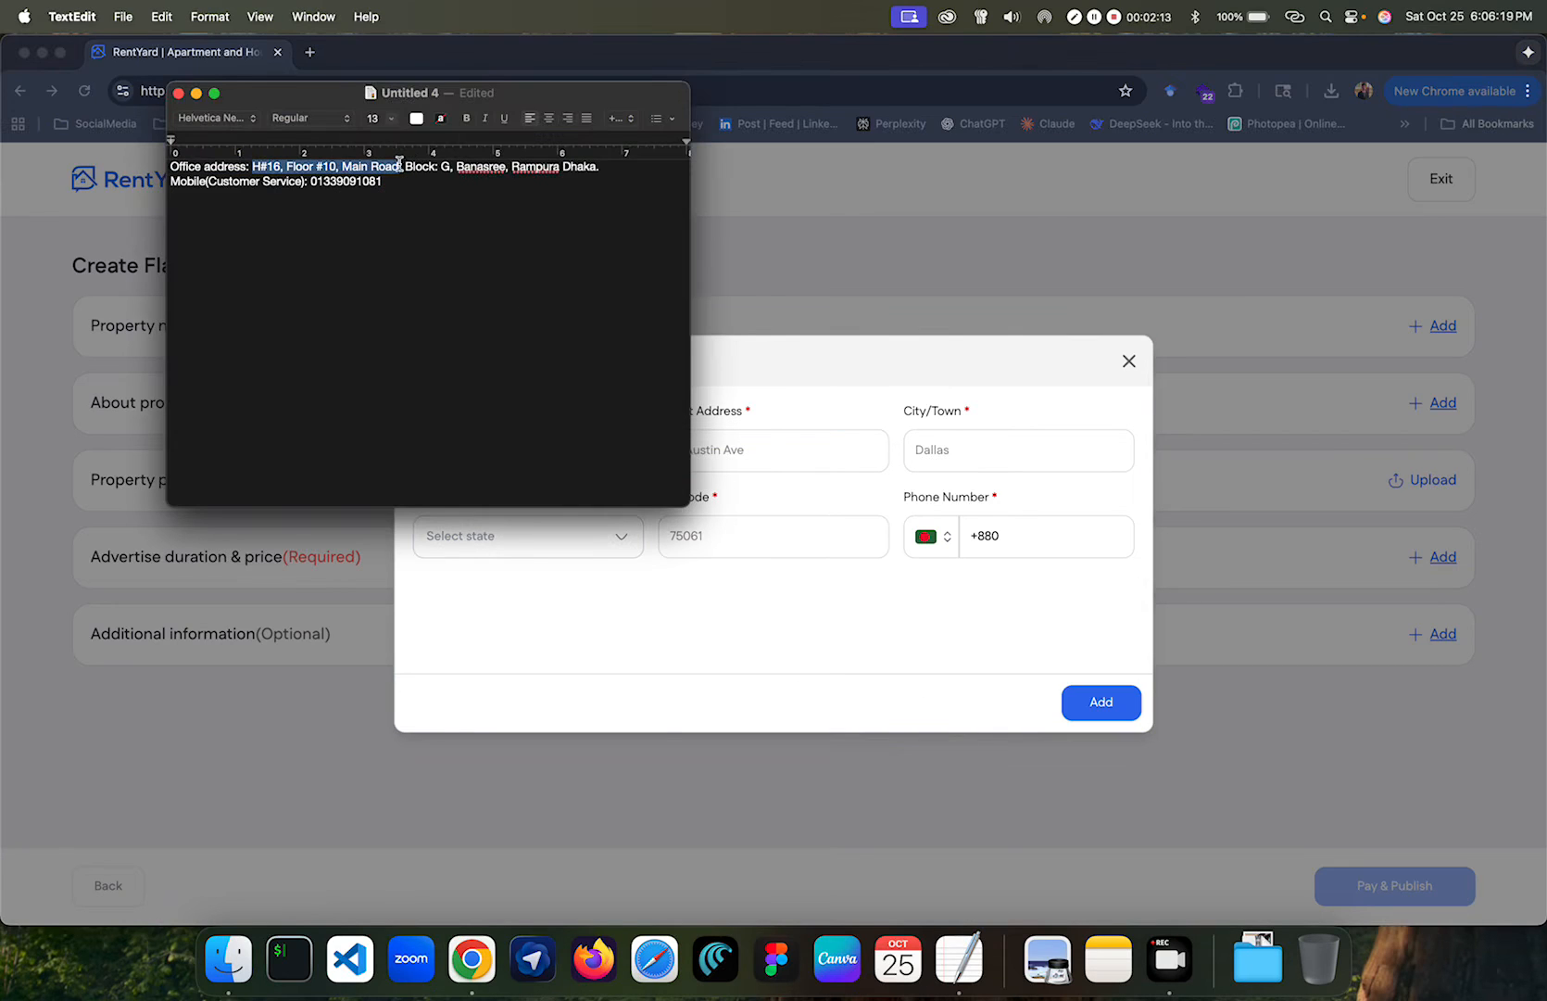
key(super+c)
click(675, 411)
click(738, 468)
key(super+v)
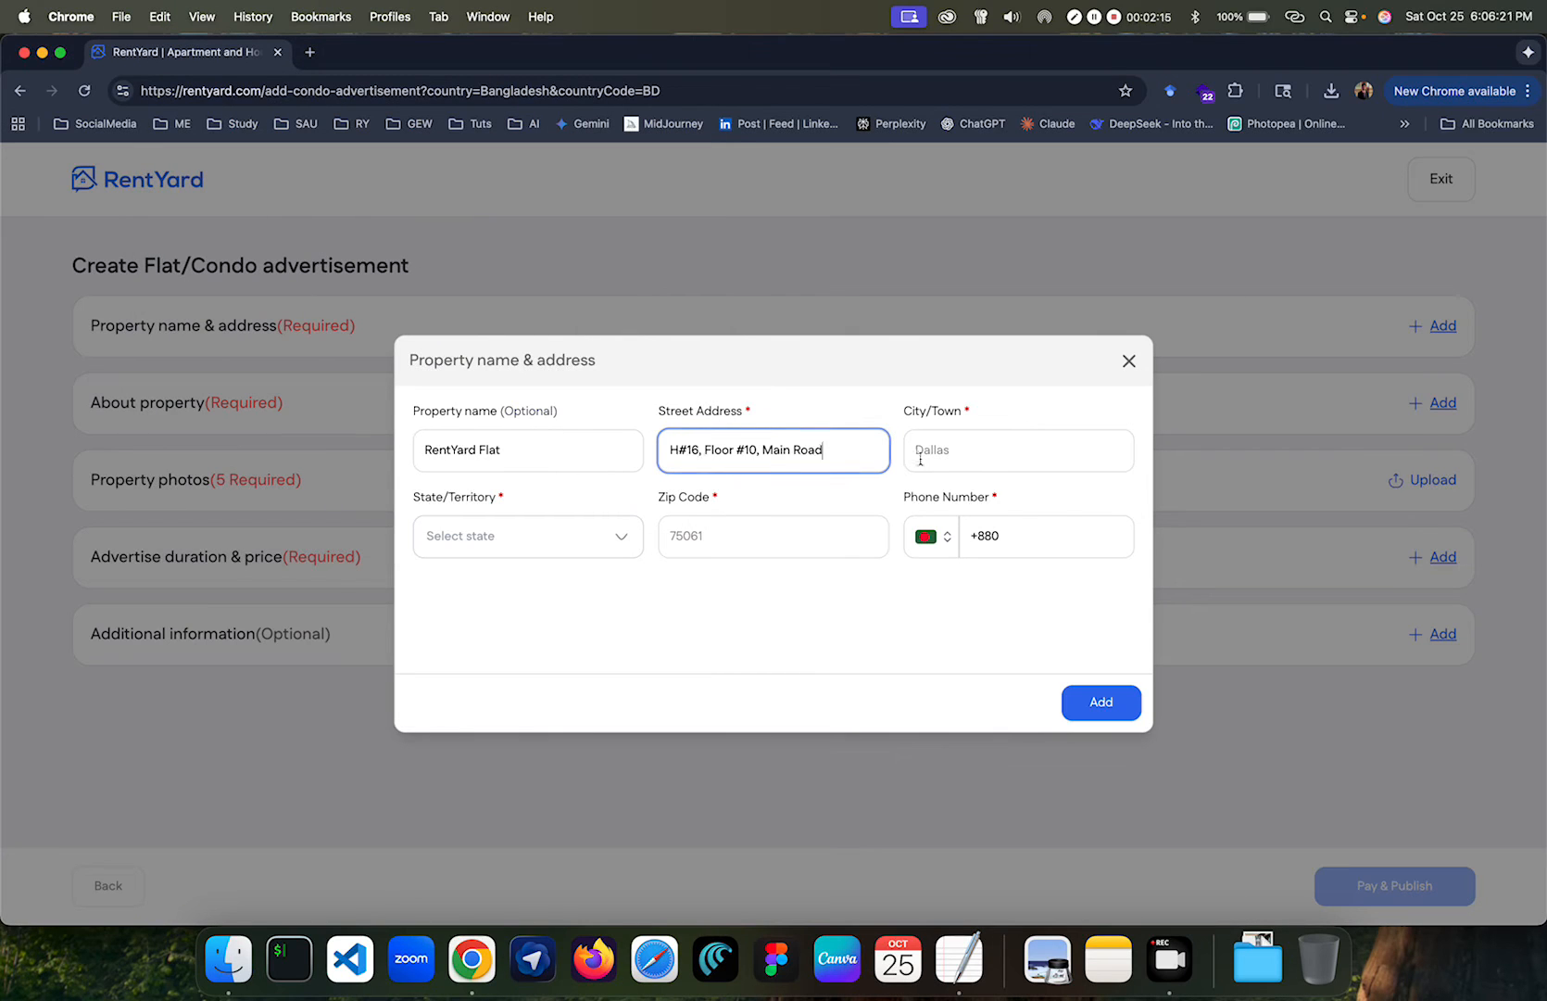
Extend the Street Address with the block from the TextEdit note's office address.
click(959, 957)
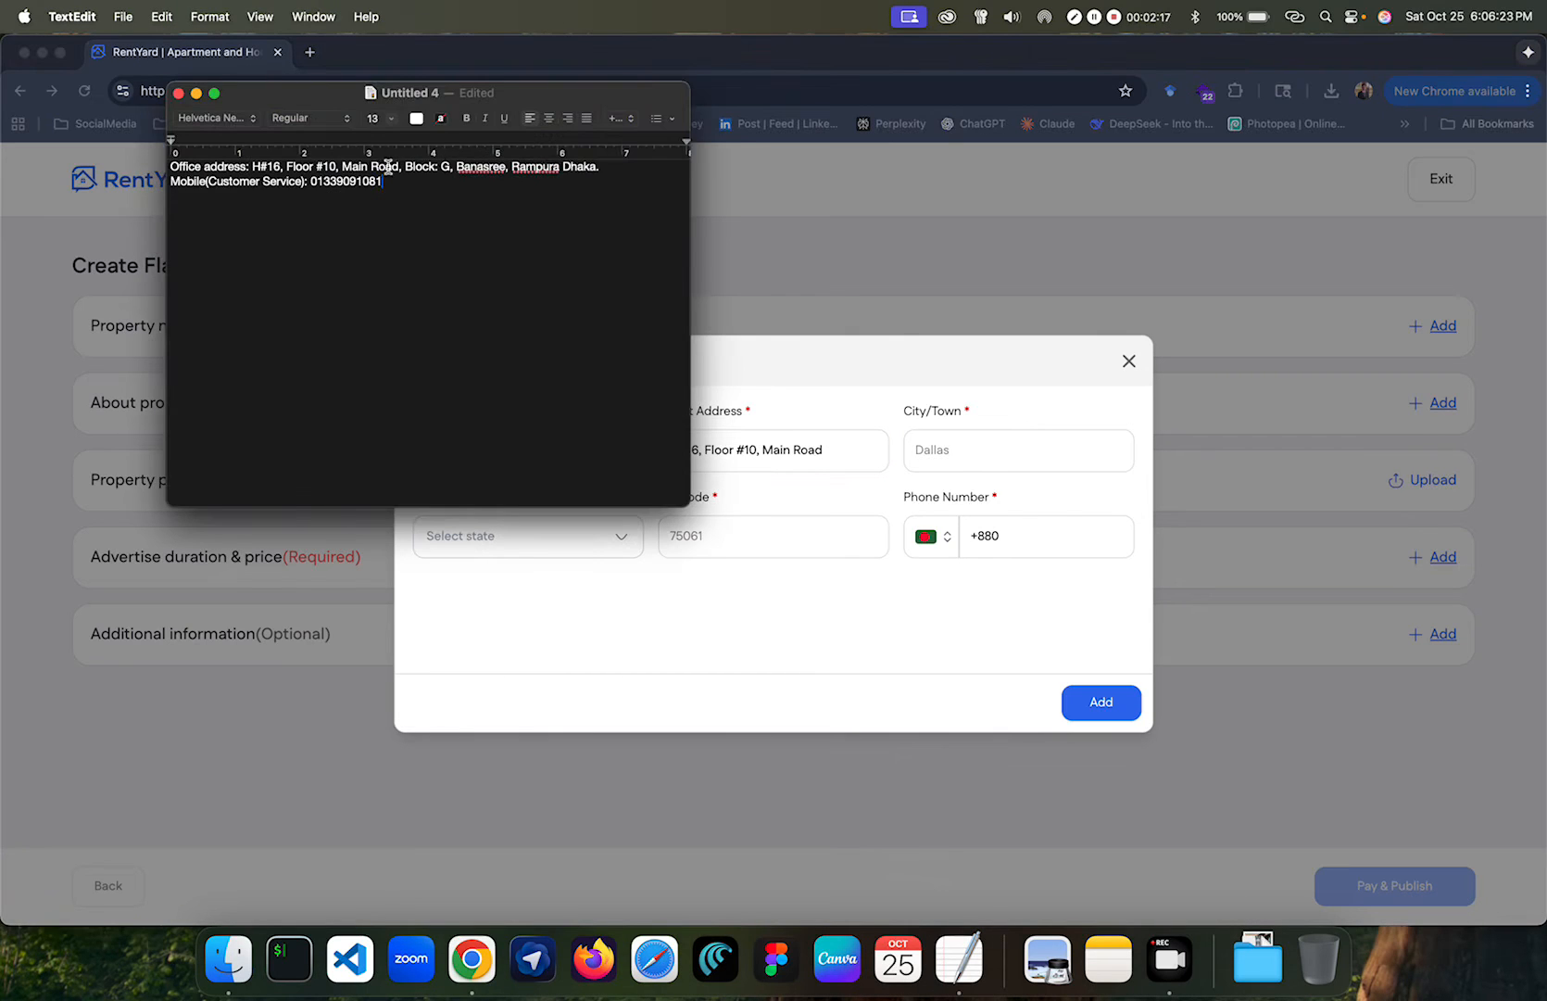
drag(451, 167, 253, 168)
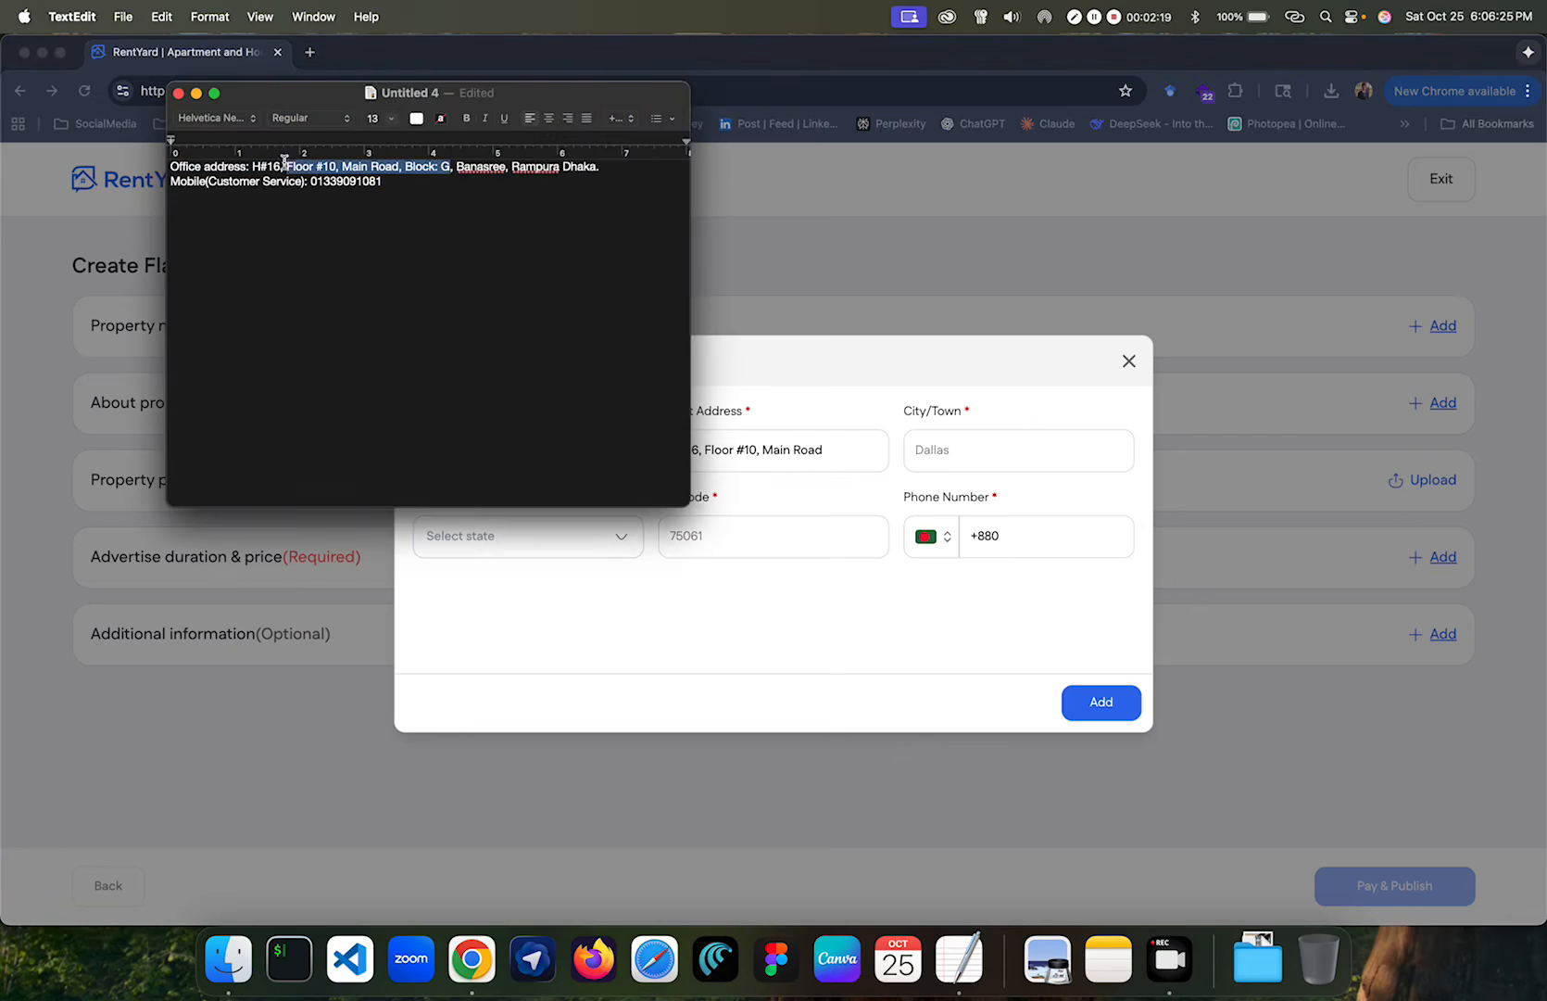
click(831, 445)
double_click(809, 449)
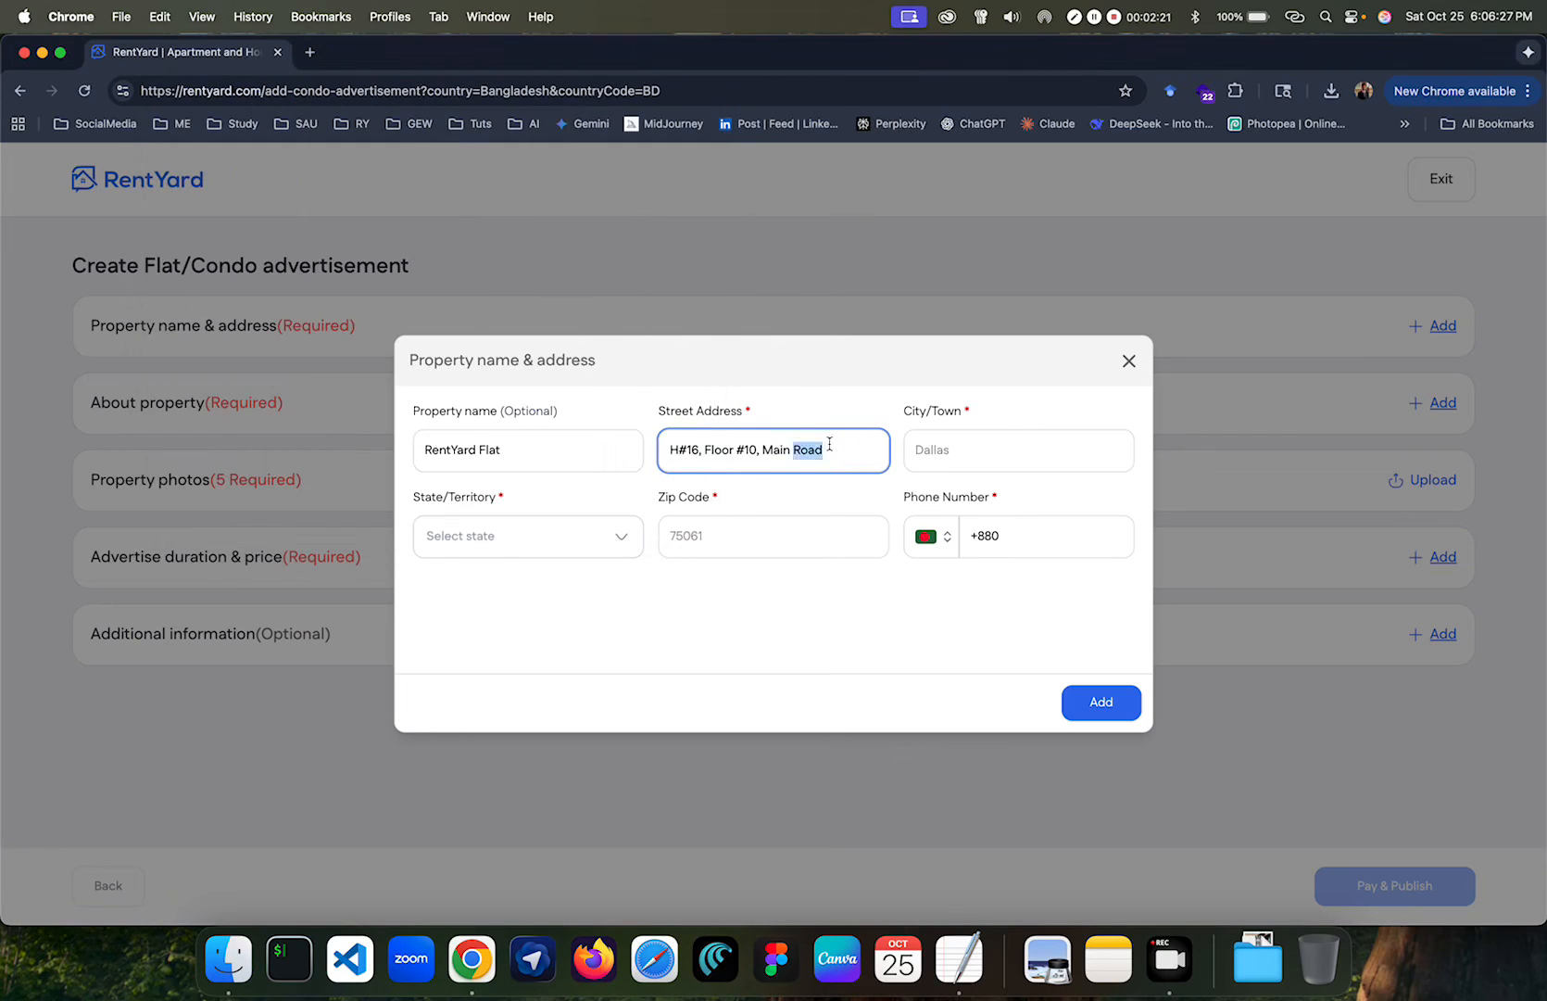
key(super+v)
Set the property's State/Territory to Dhaka.
click(967, 445)
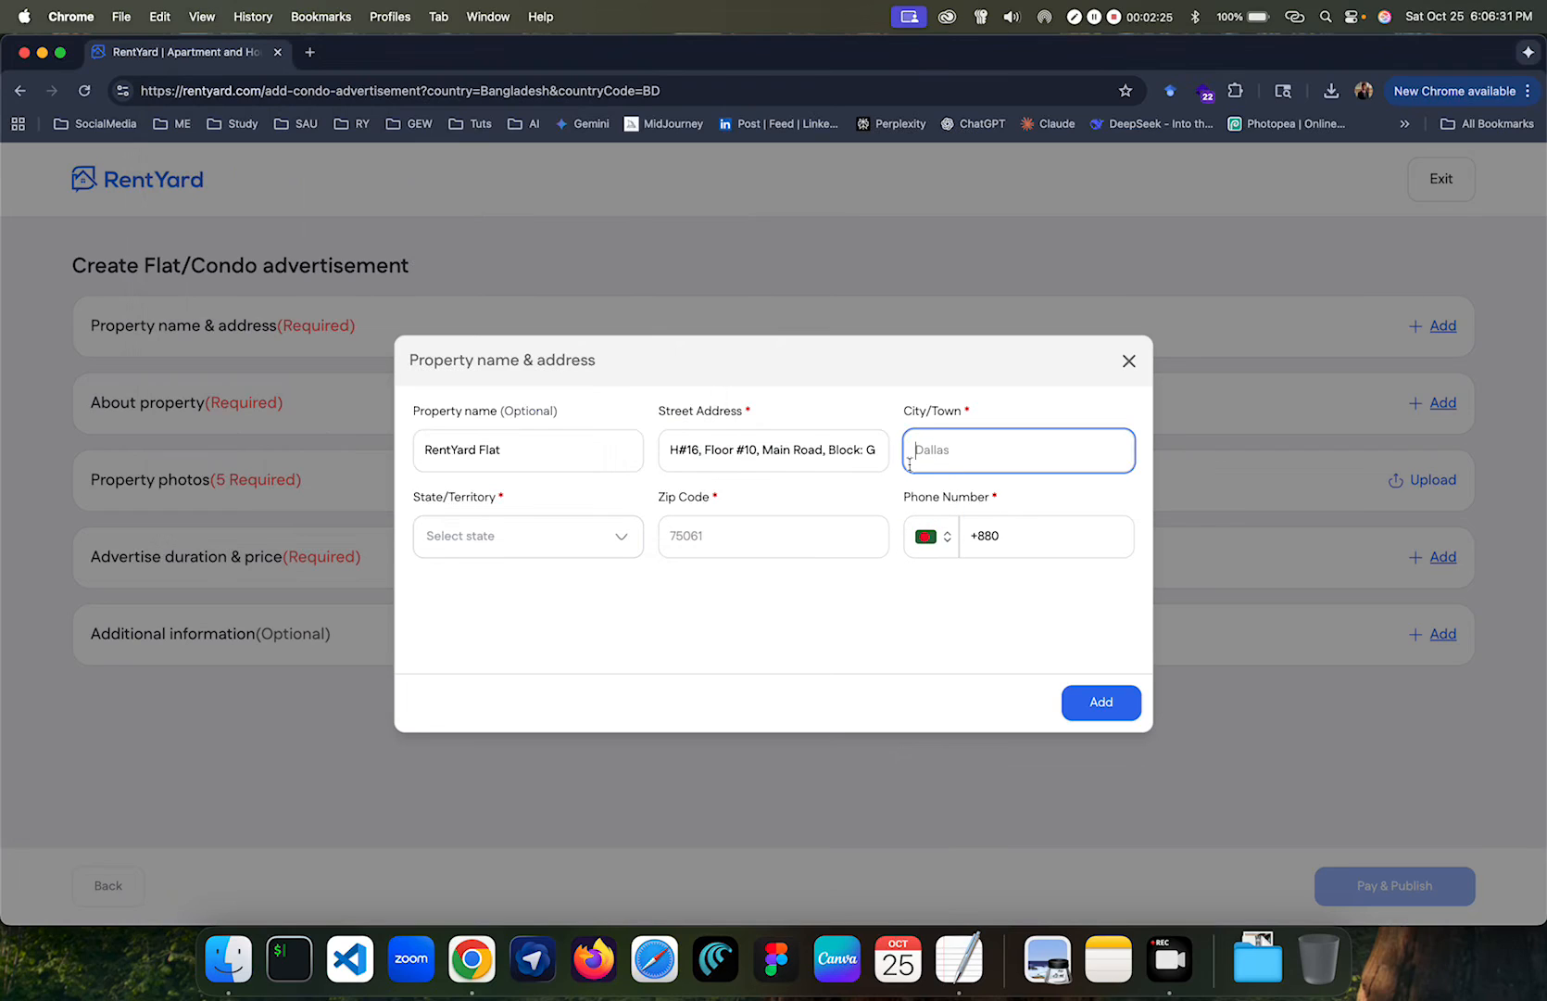
click(603, 539)
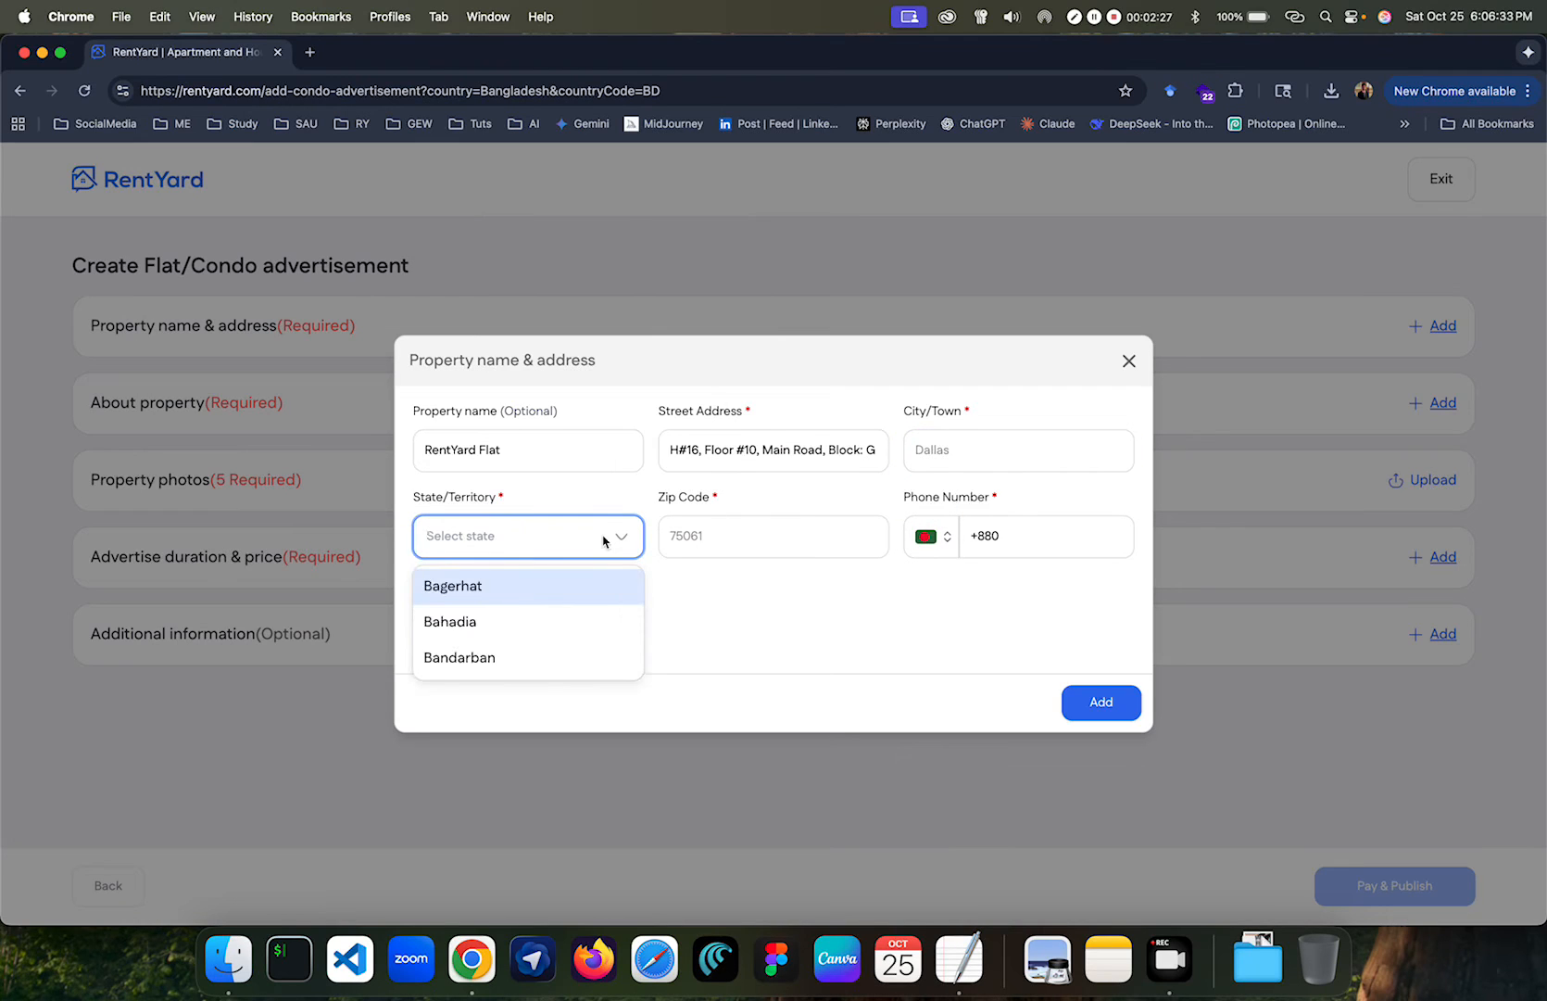
text(dhaka)
click(568, 594)
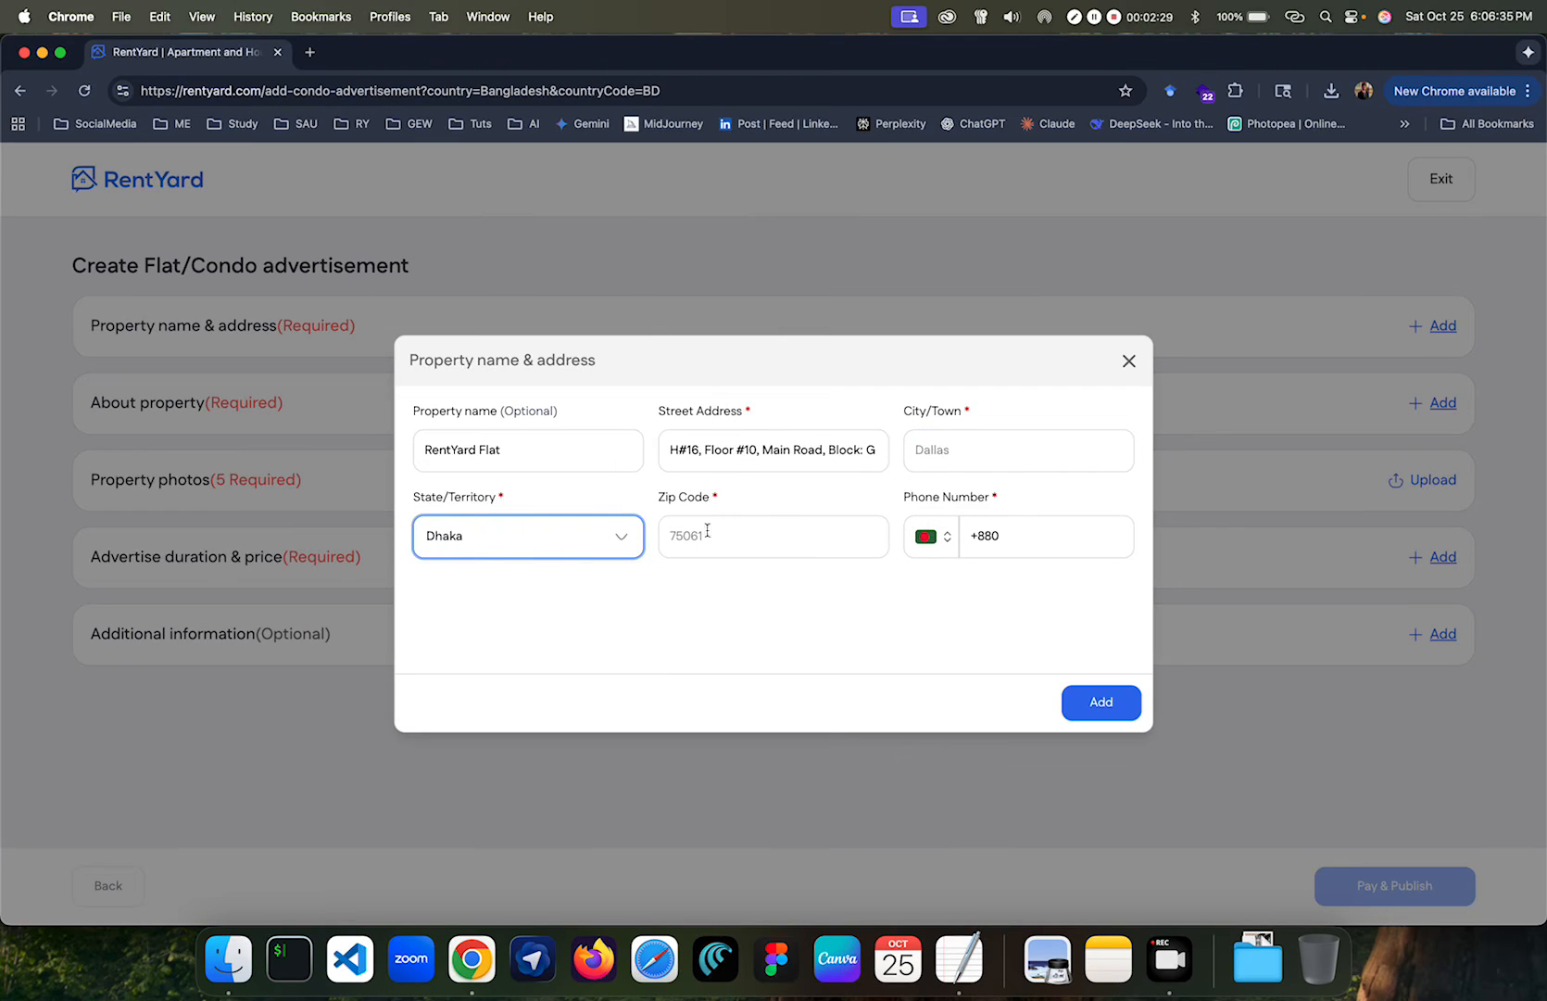
click(925, 442)
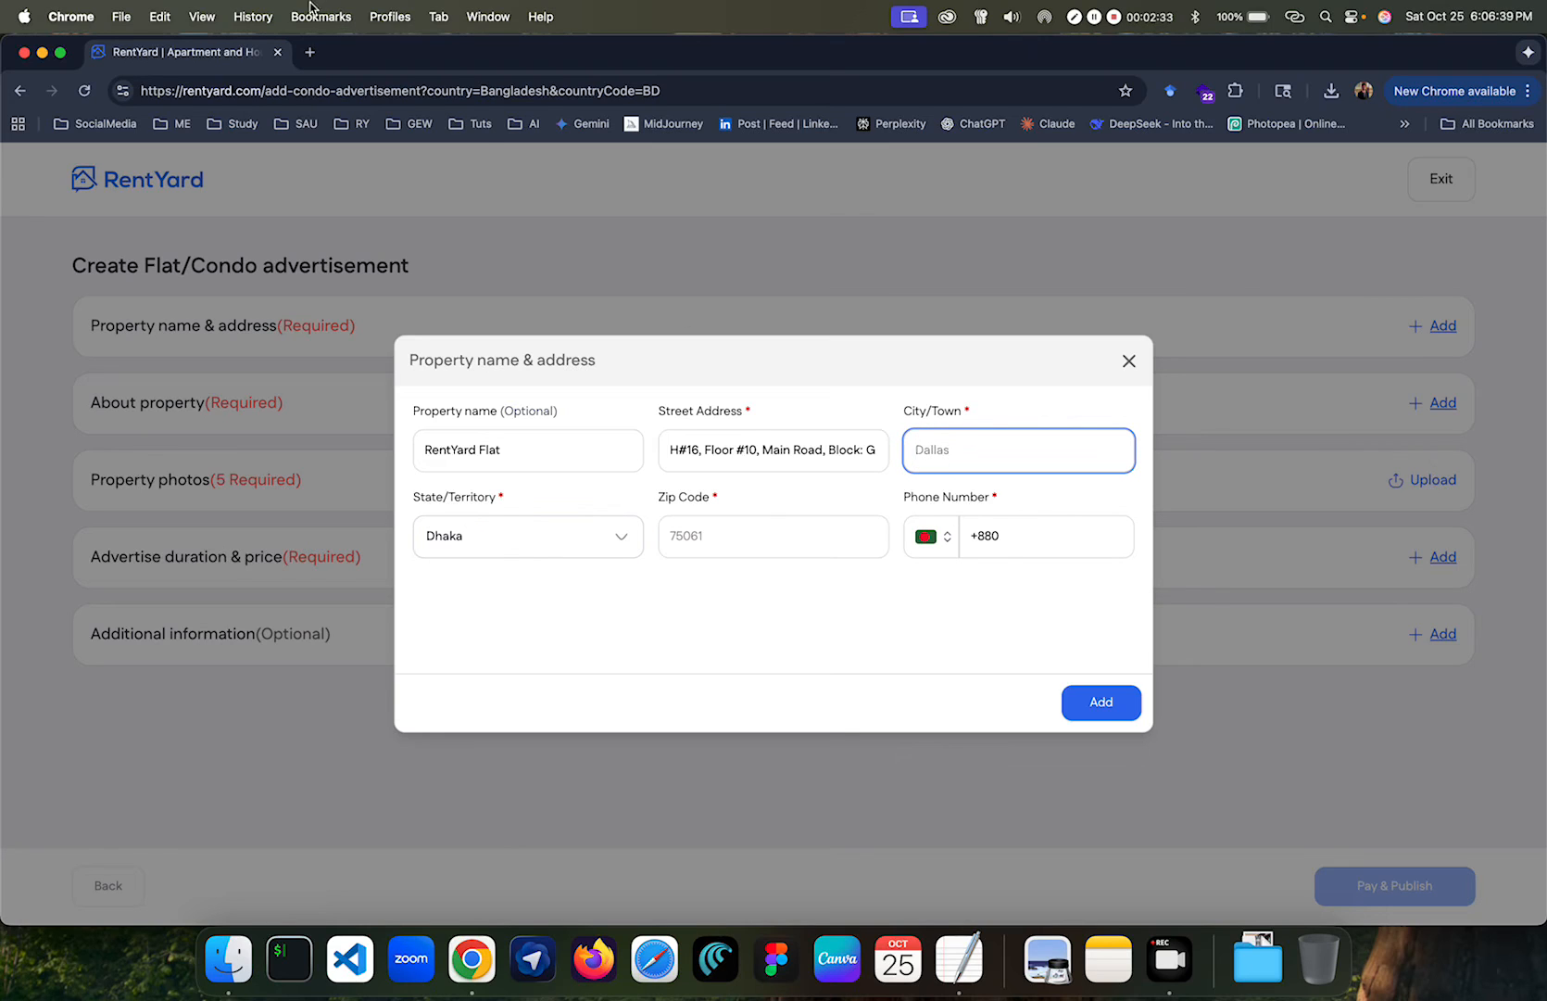
Open rentyard.com in a new tab, examine how the owner listings' addresses are written, and return to the form.
click(310, 51)
text(rentyard.com)
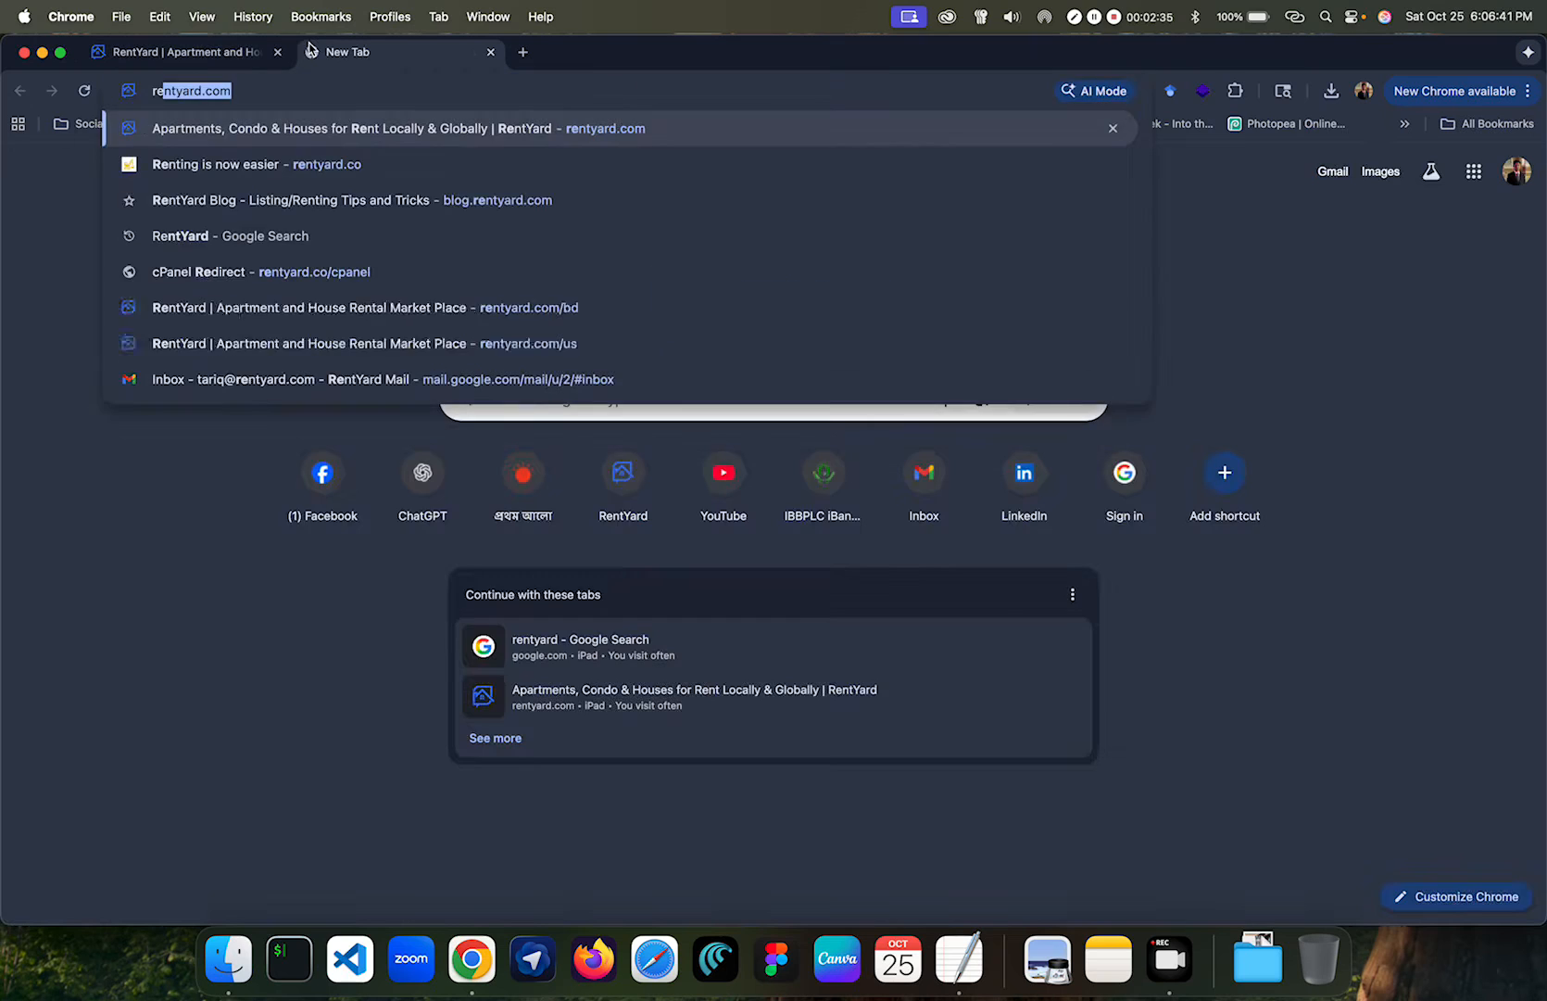
key(Return)
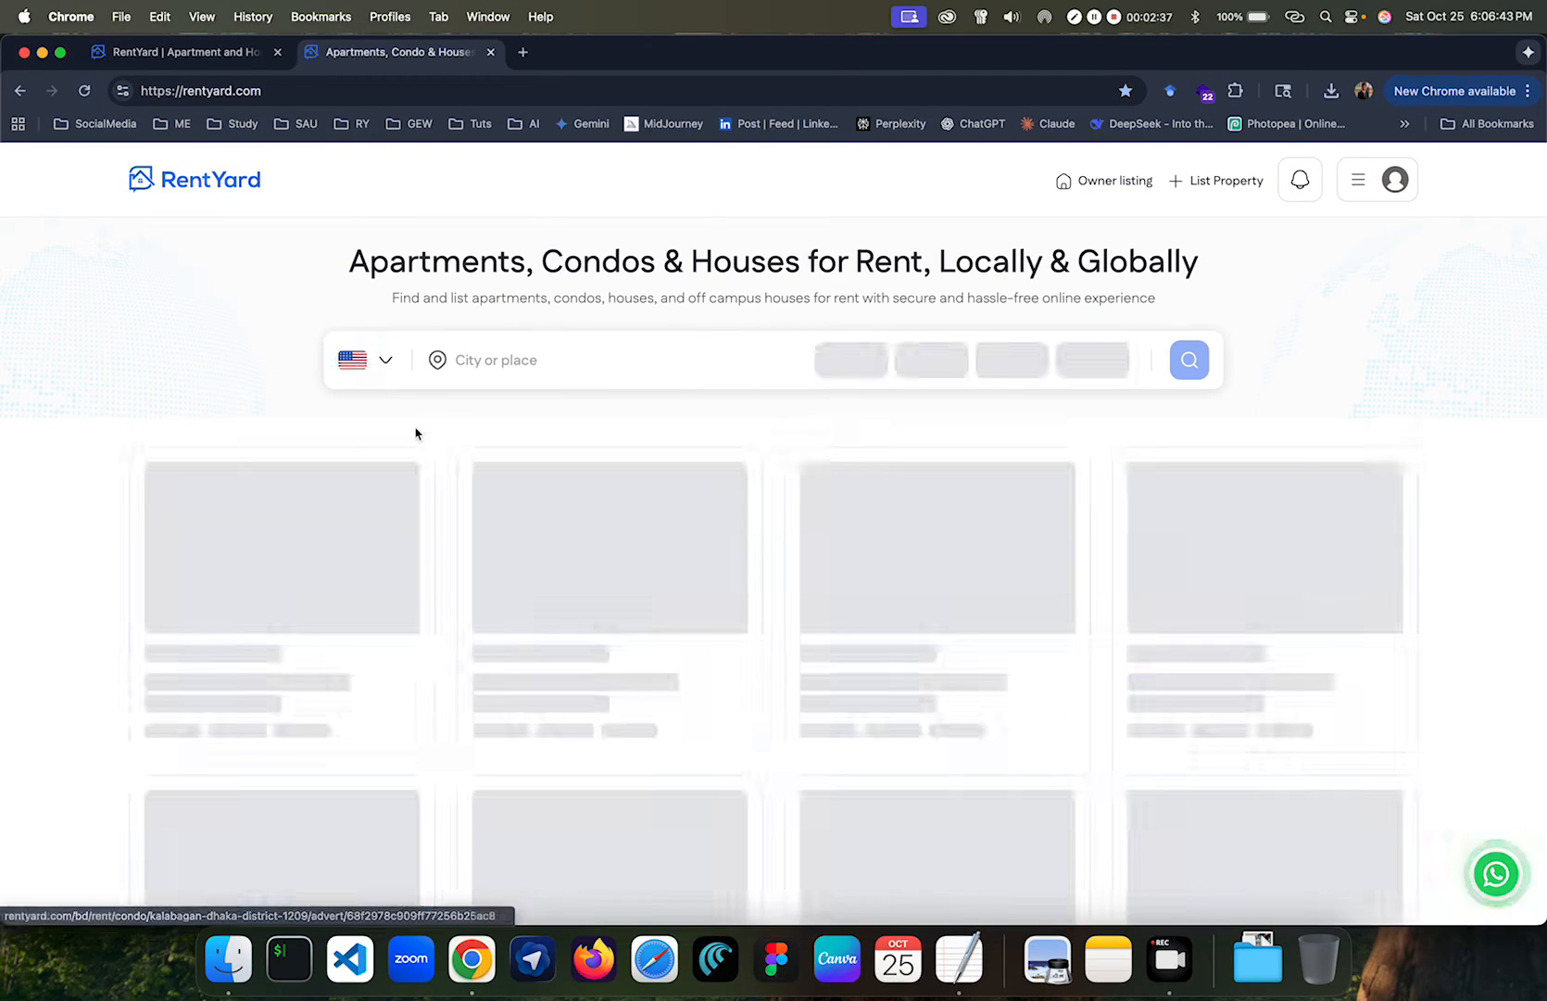
click(403, 342)
click(404, 382)
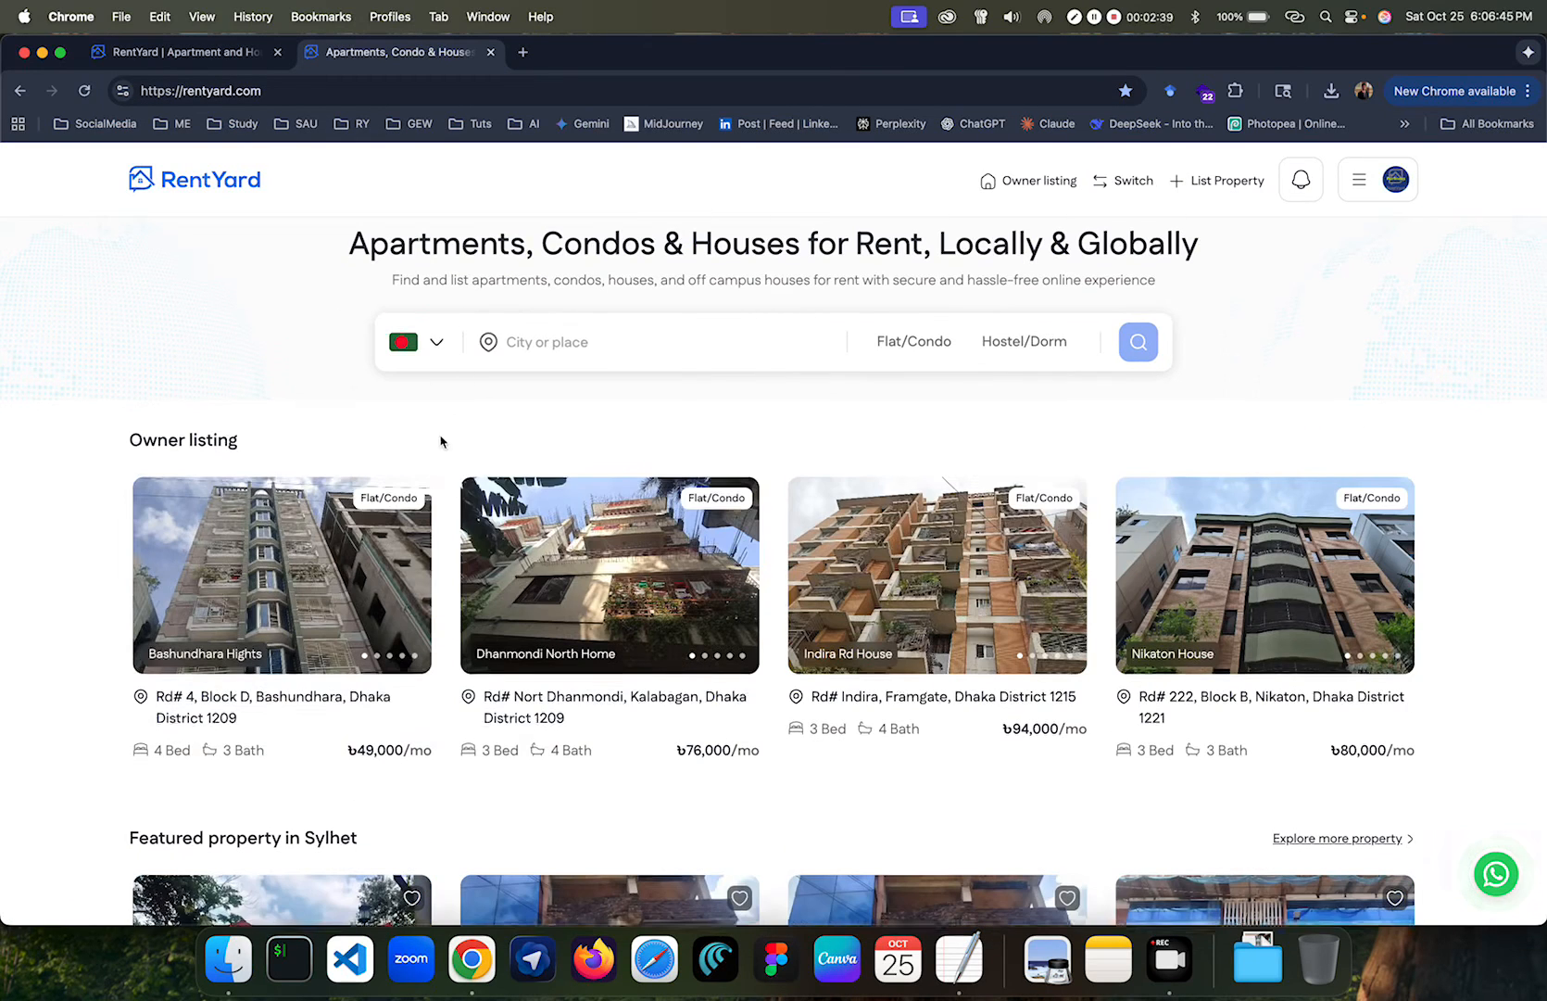
scroll(439, 439, down, 2)
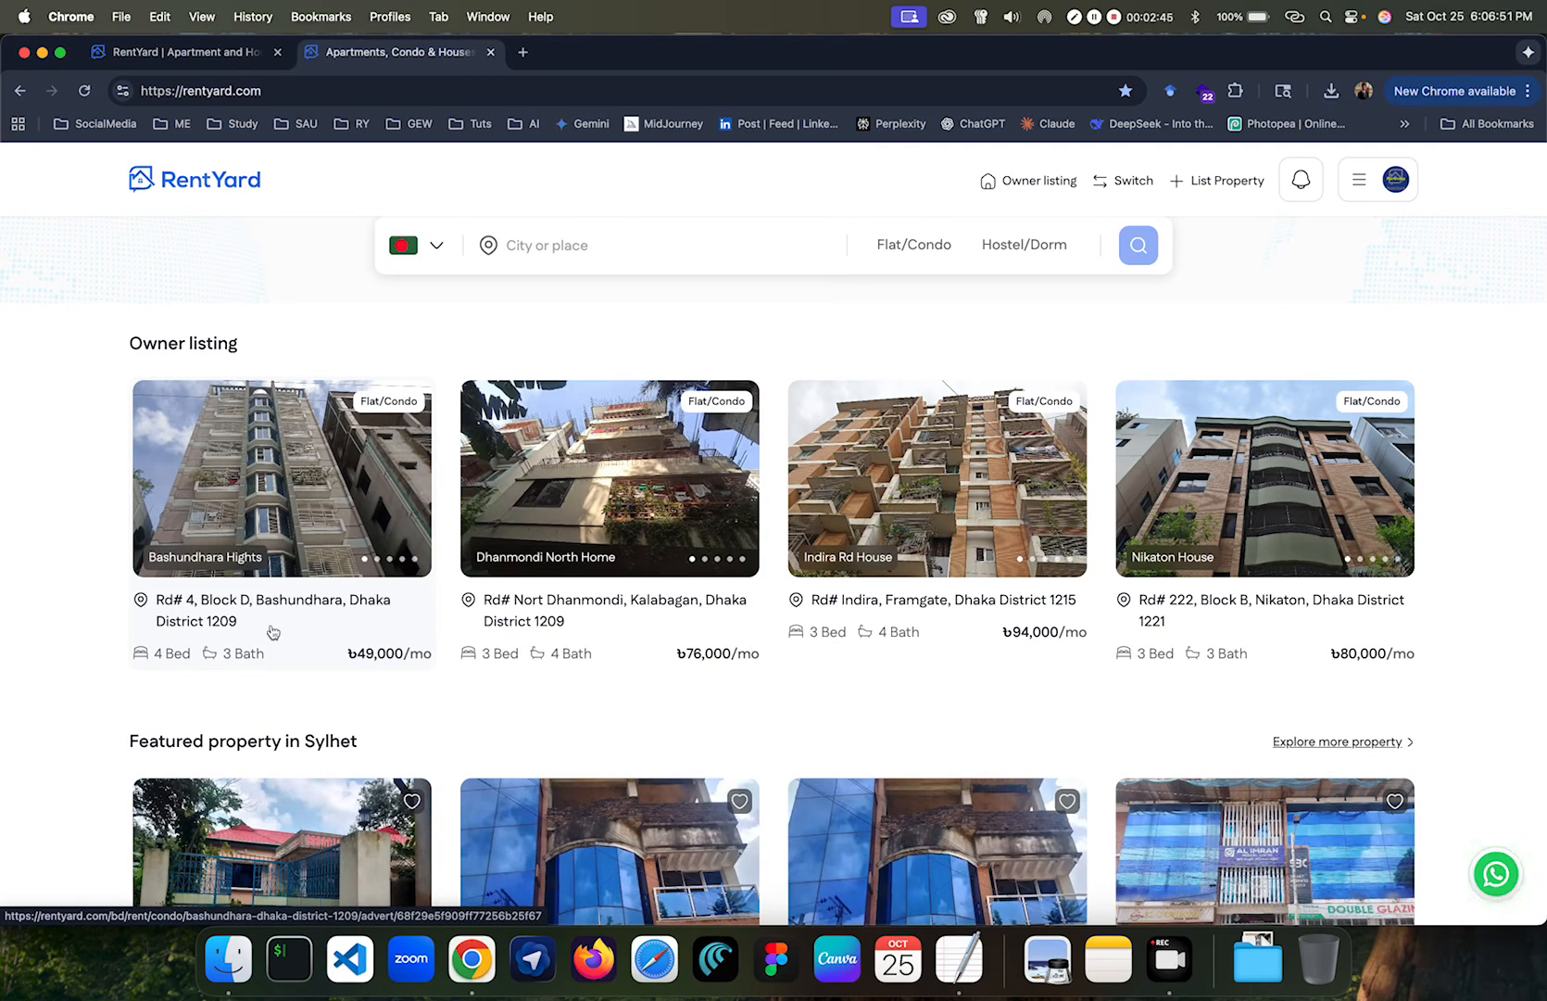
click(237, 54)
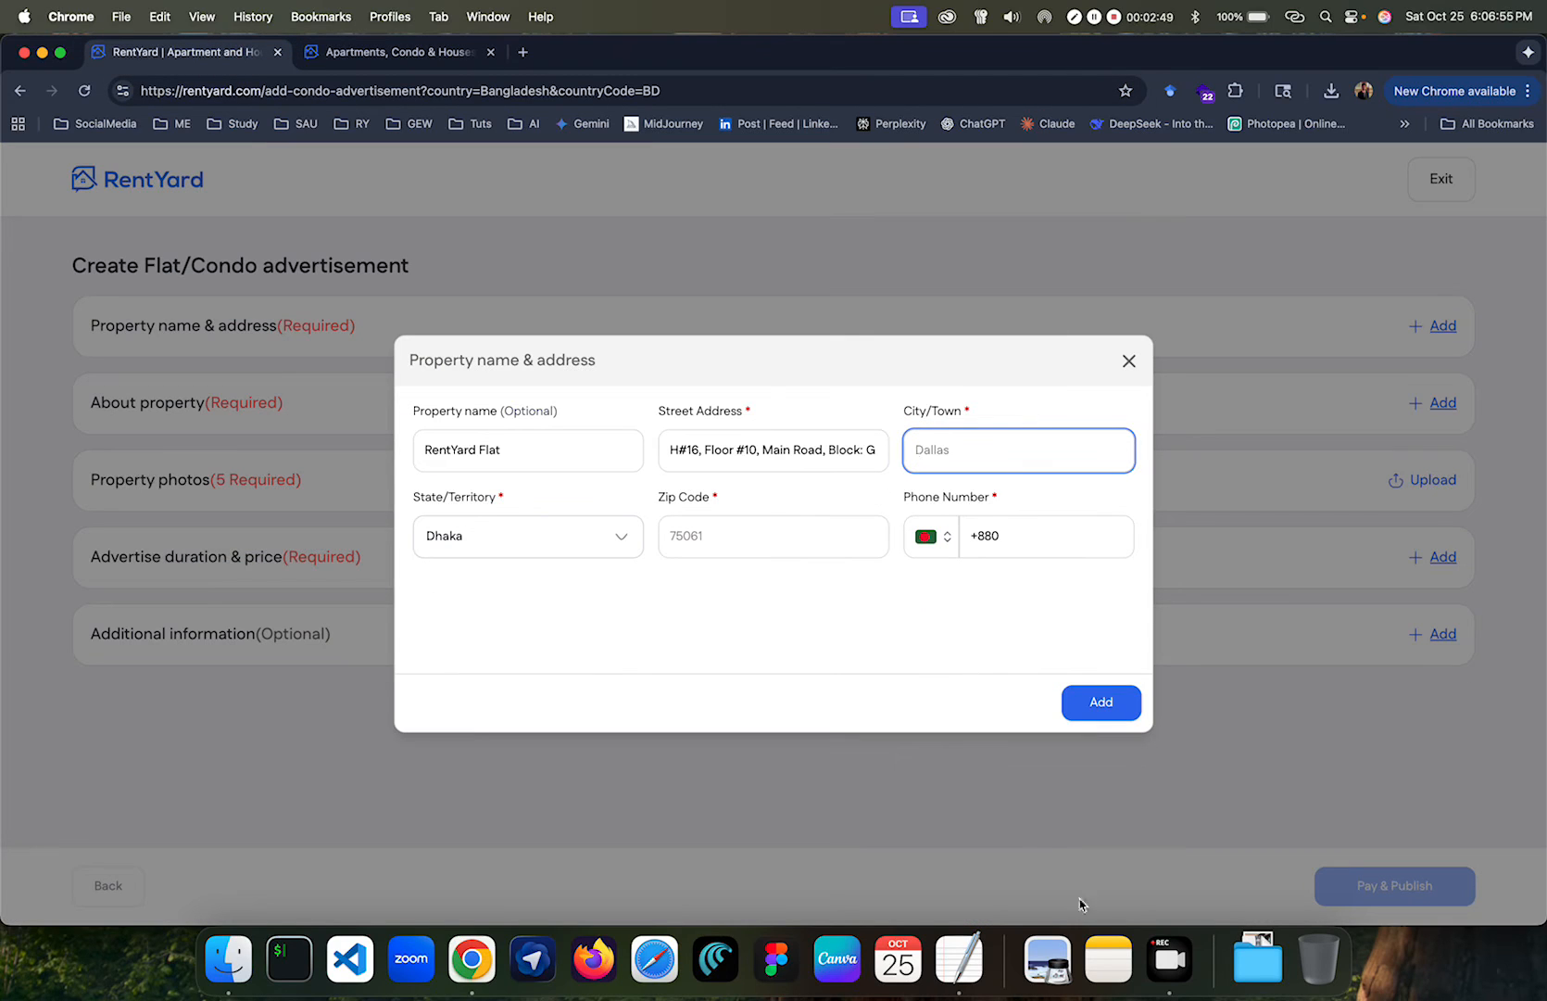
Copy the area and town from the TextEdit note into City/Town, keeping only the town name.
click(959, 958)
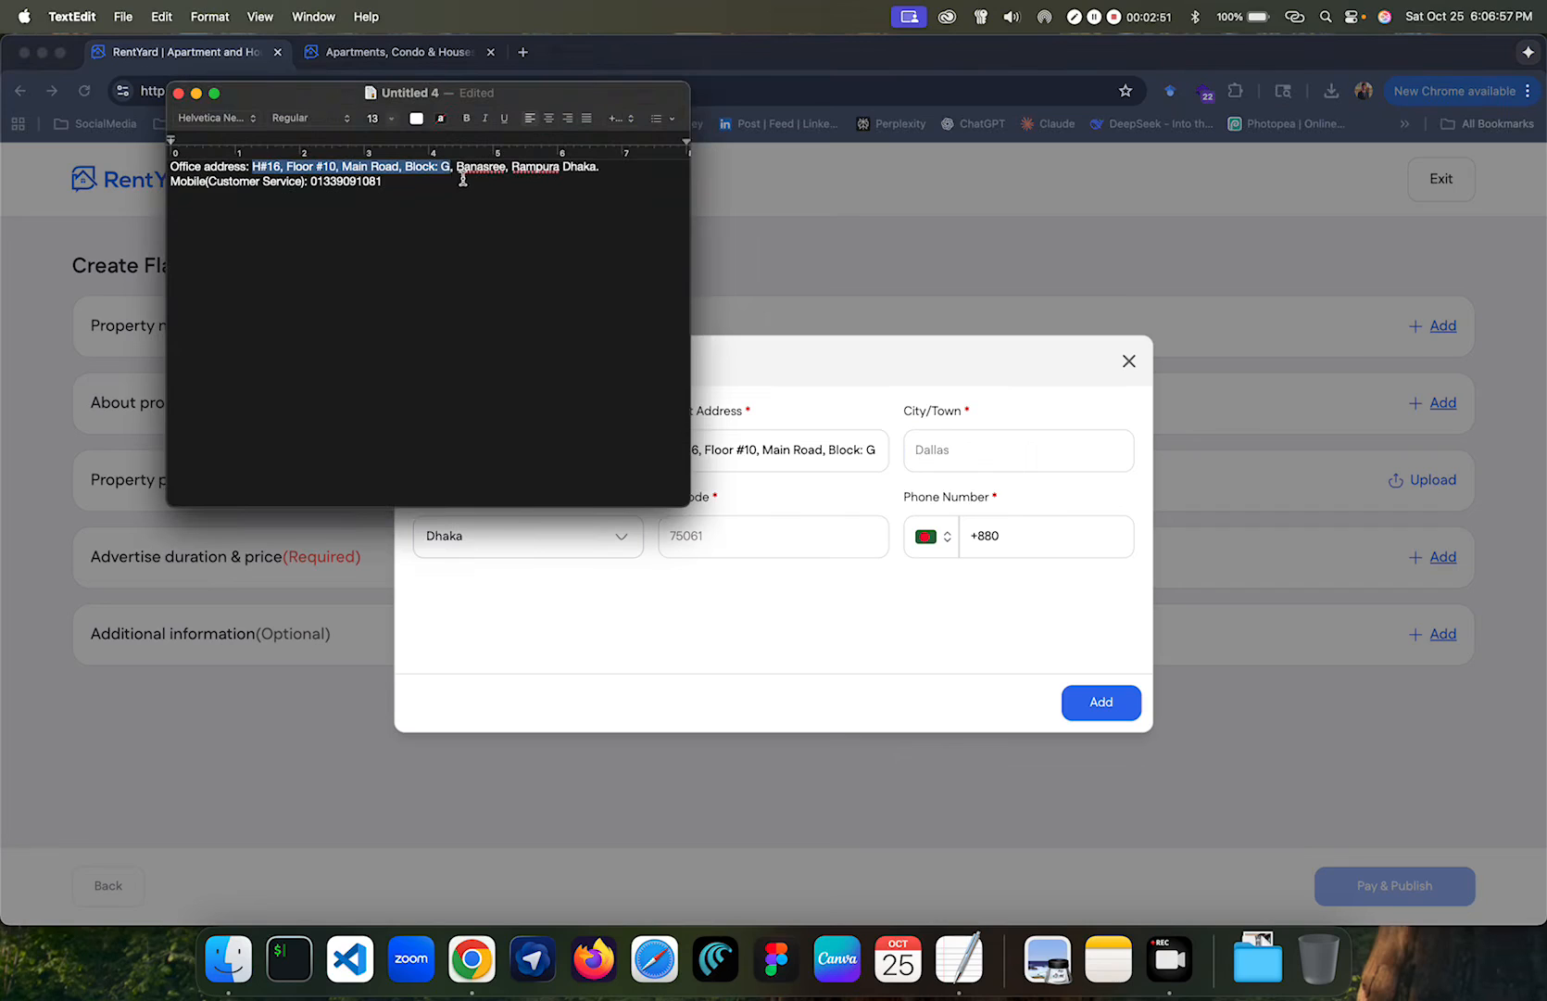
drag(456, 167, 559, 170)
key(super+c)
click(912, 449)
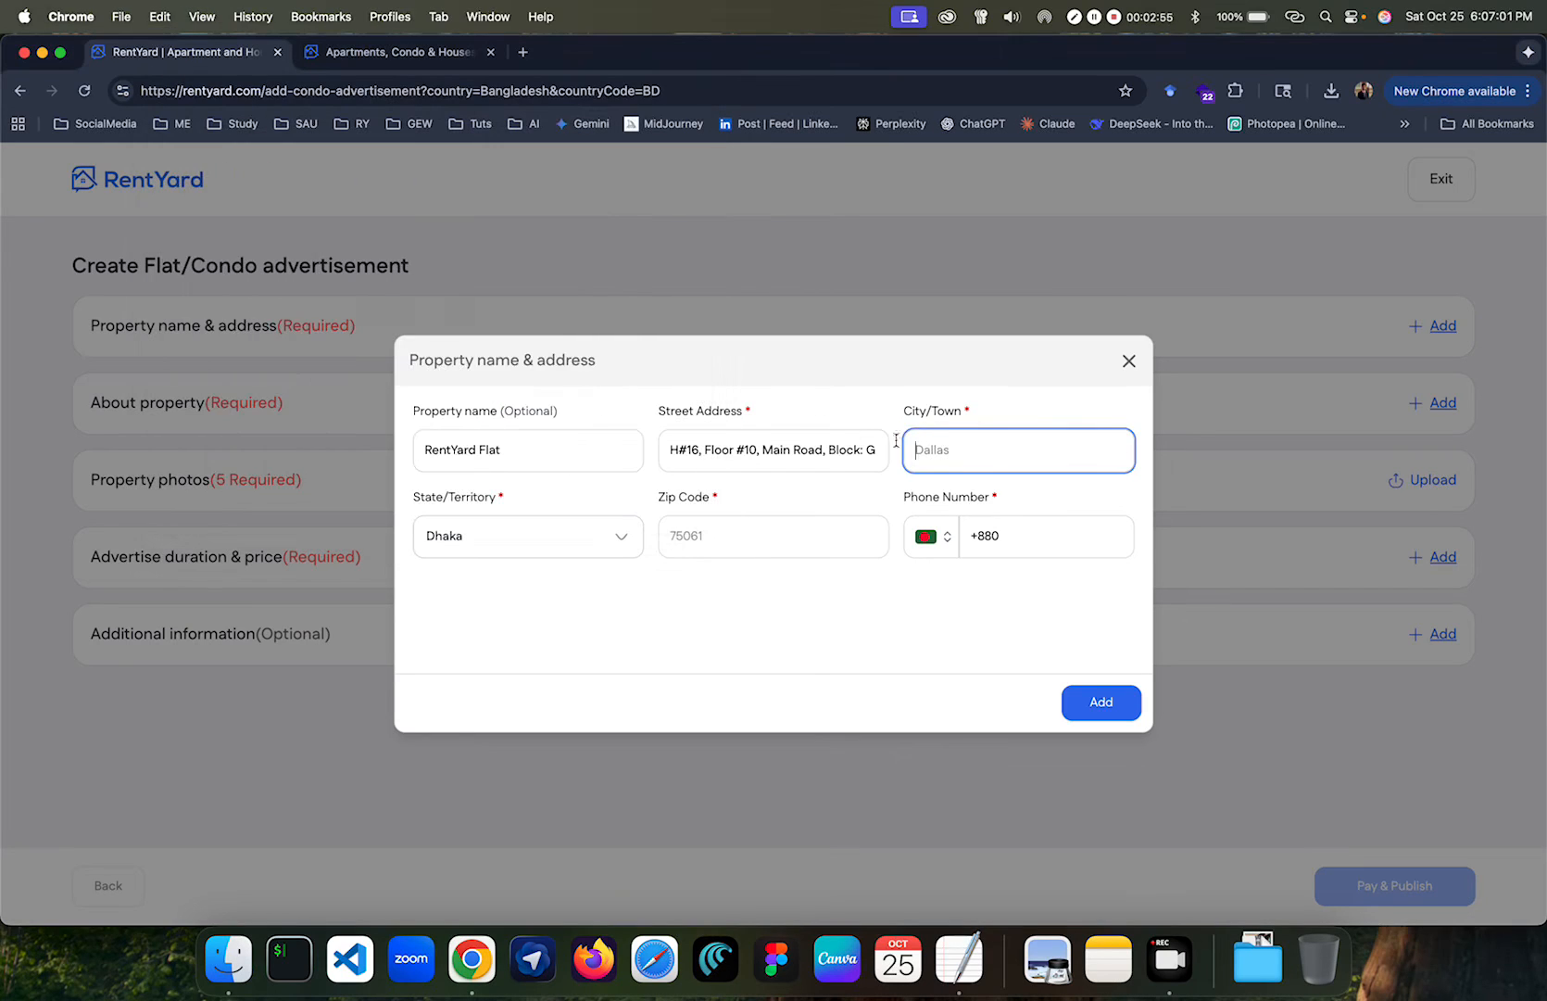
key(super+v)
double_click(963, 447)
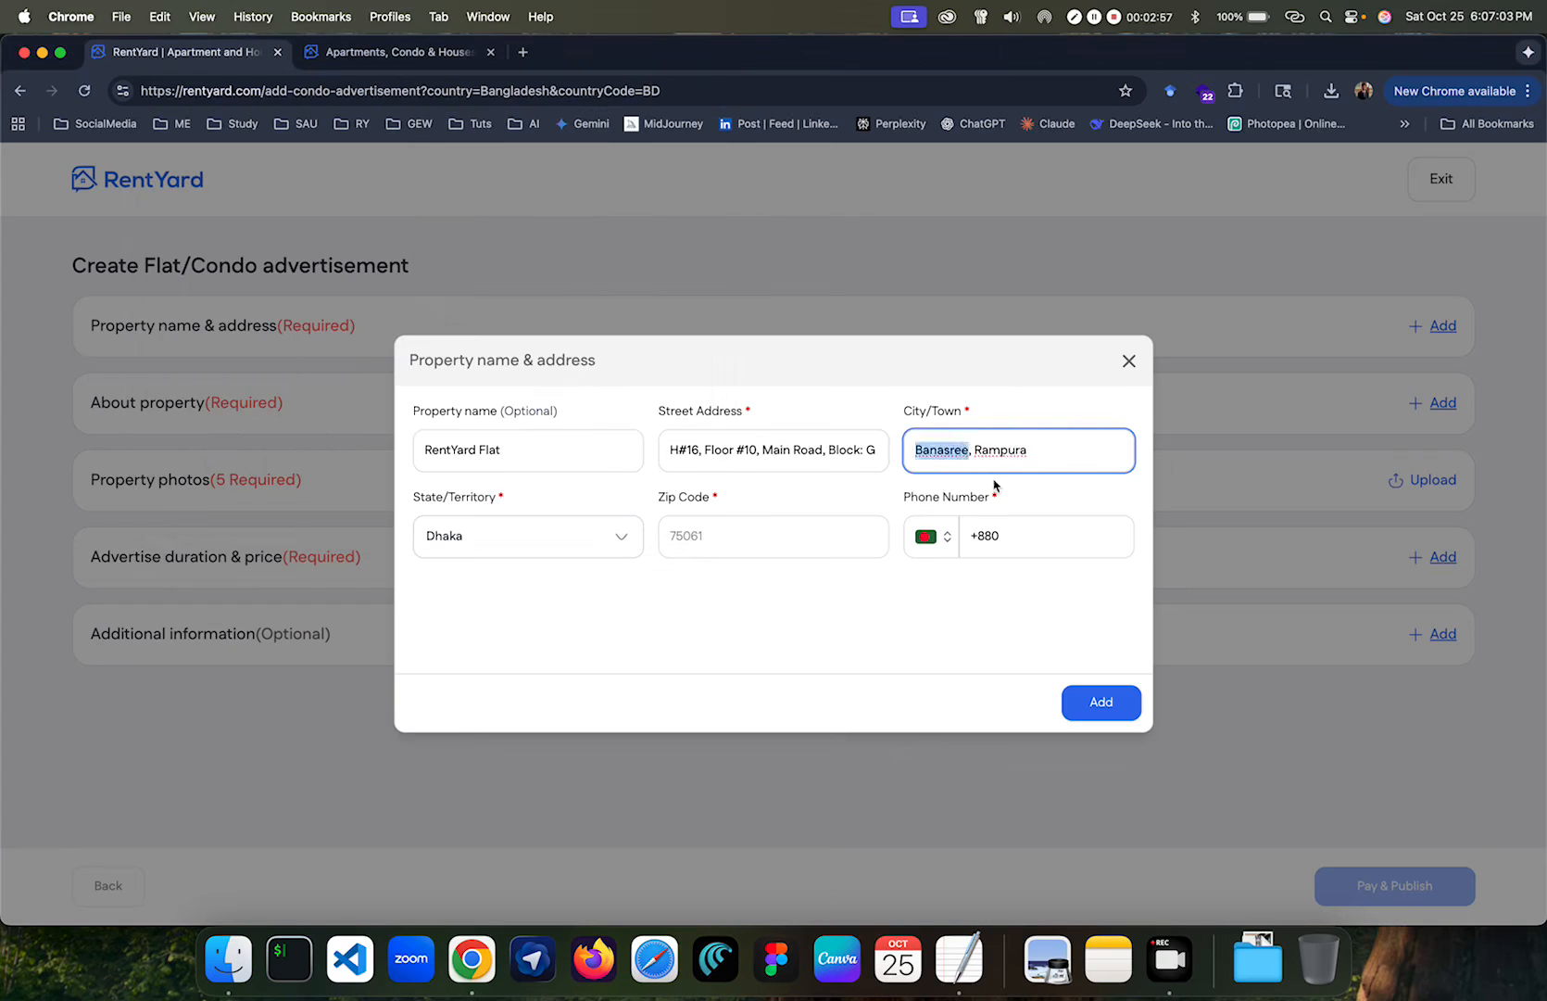
key(BackSpace)
key(Delete)
key(Delete)
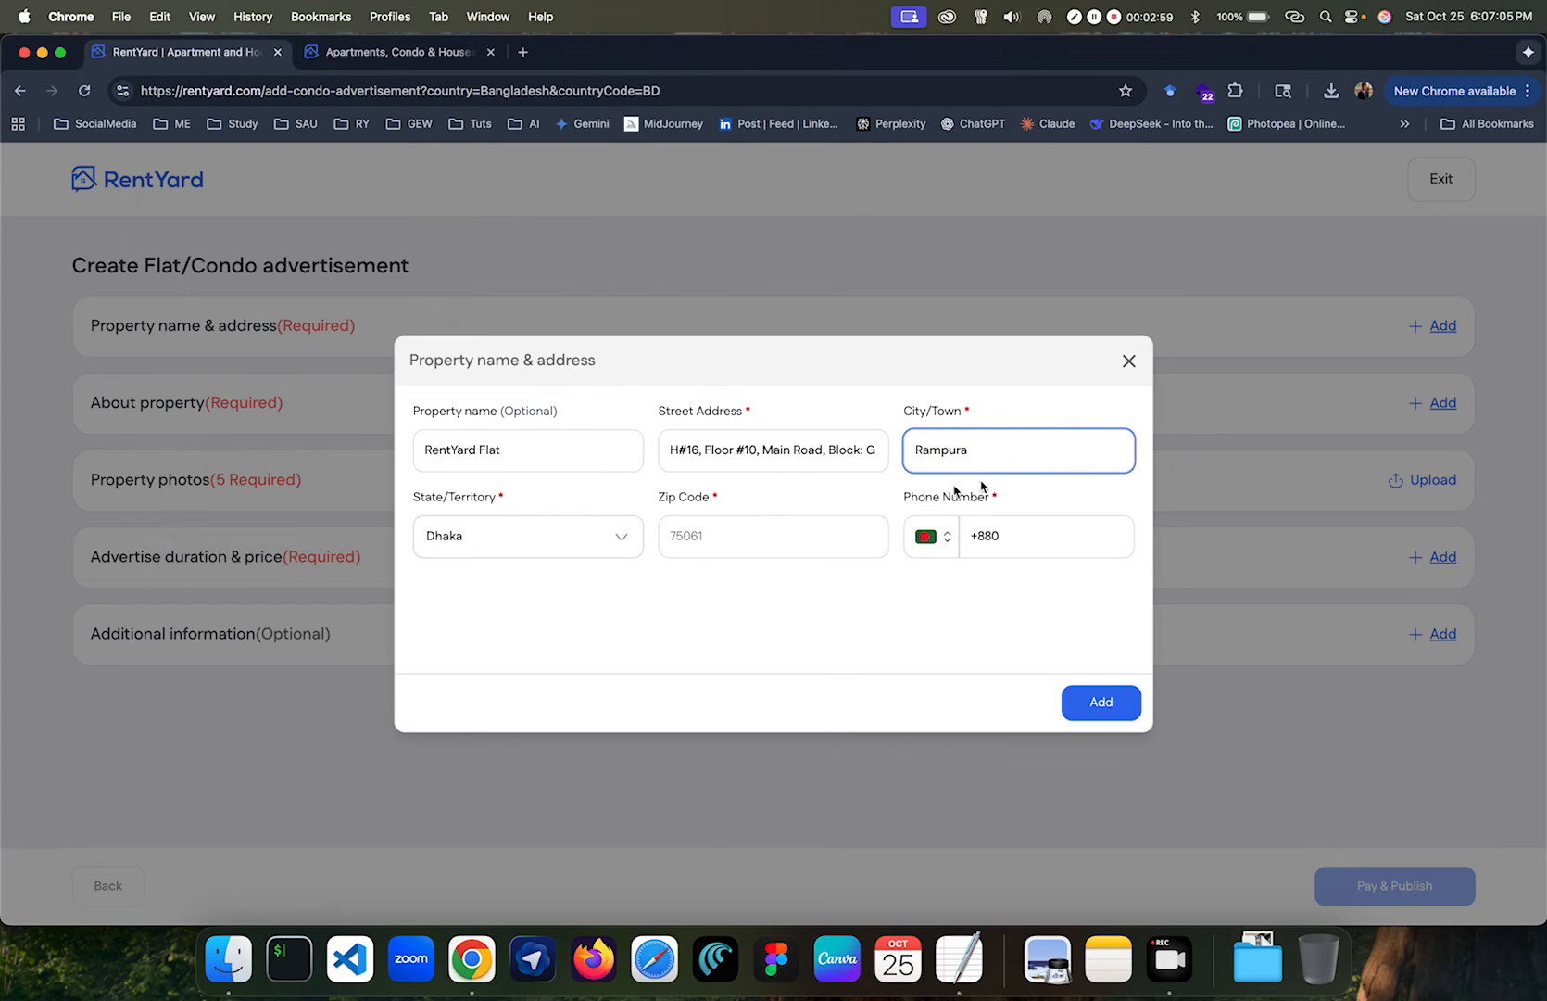
Append the neighbourhood name to the end of the Street Address and enter the property's zip code.
click(857, 458)
text(, Banasree)
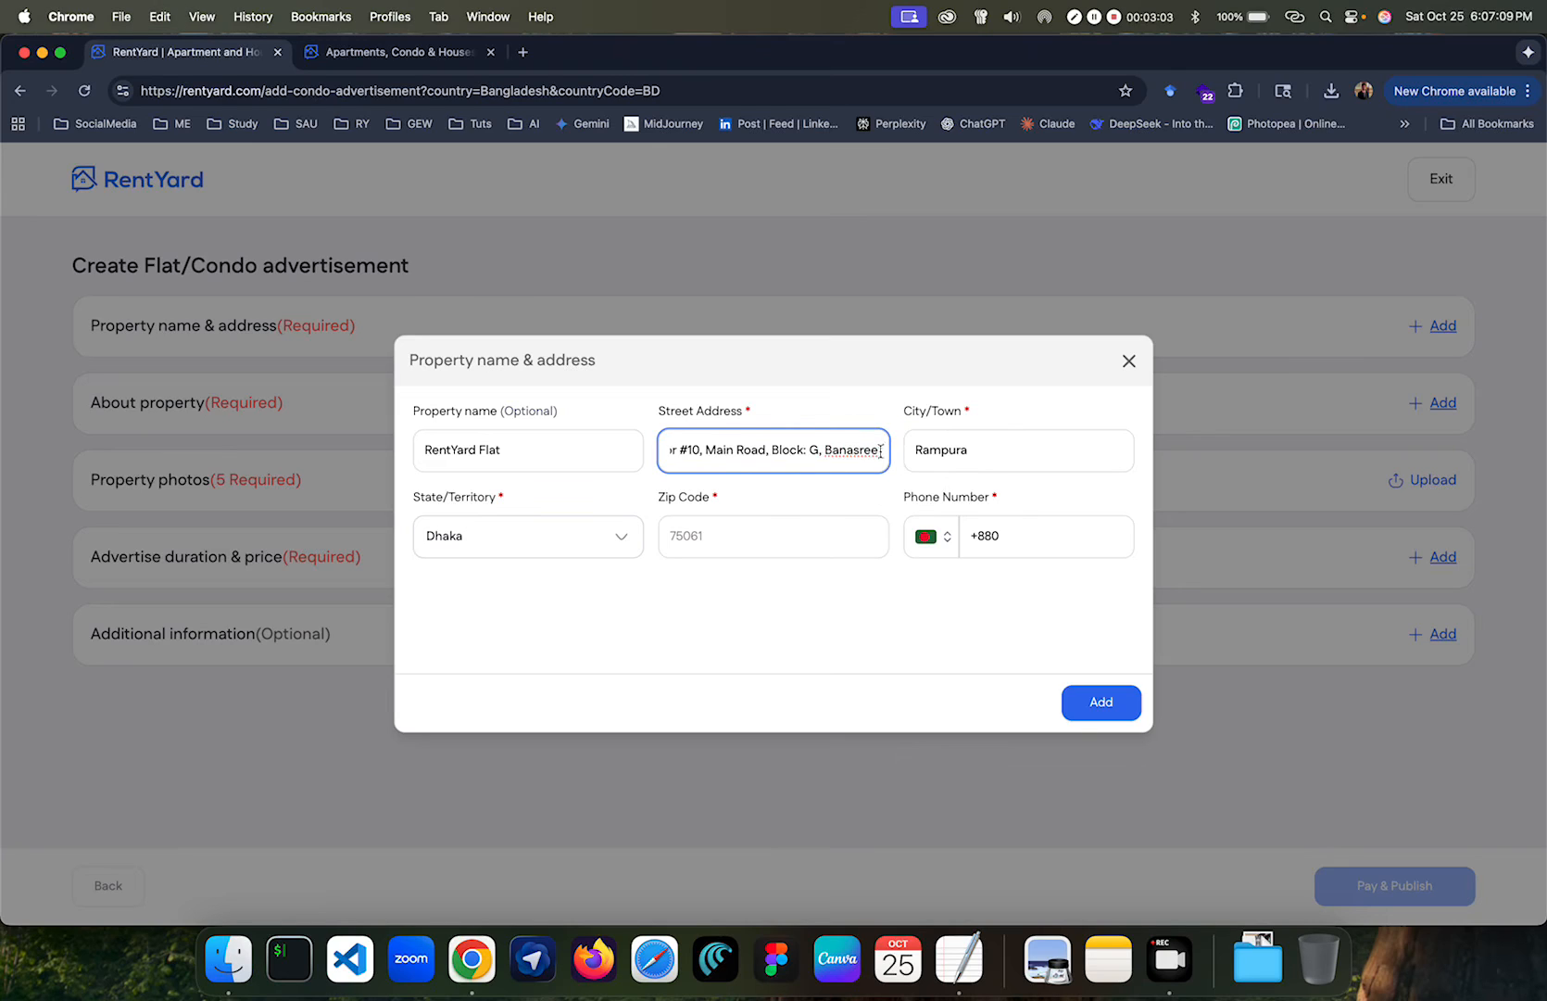
click(967, 451)
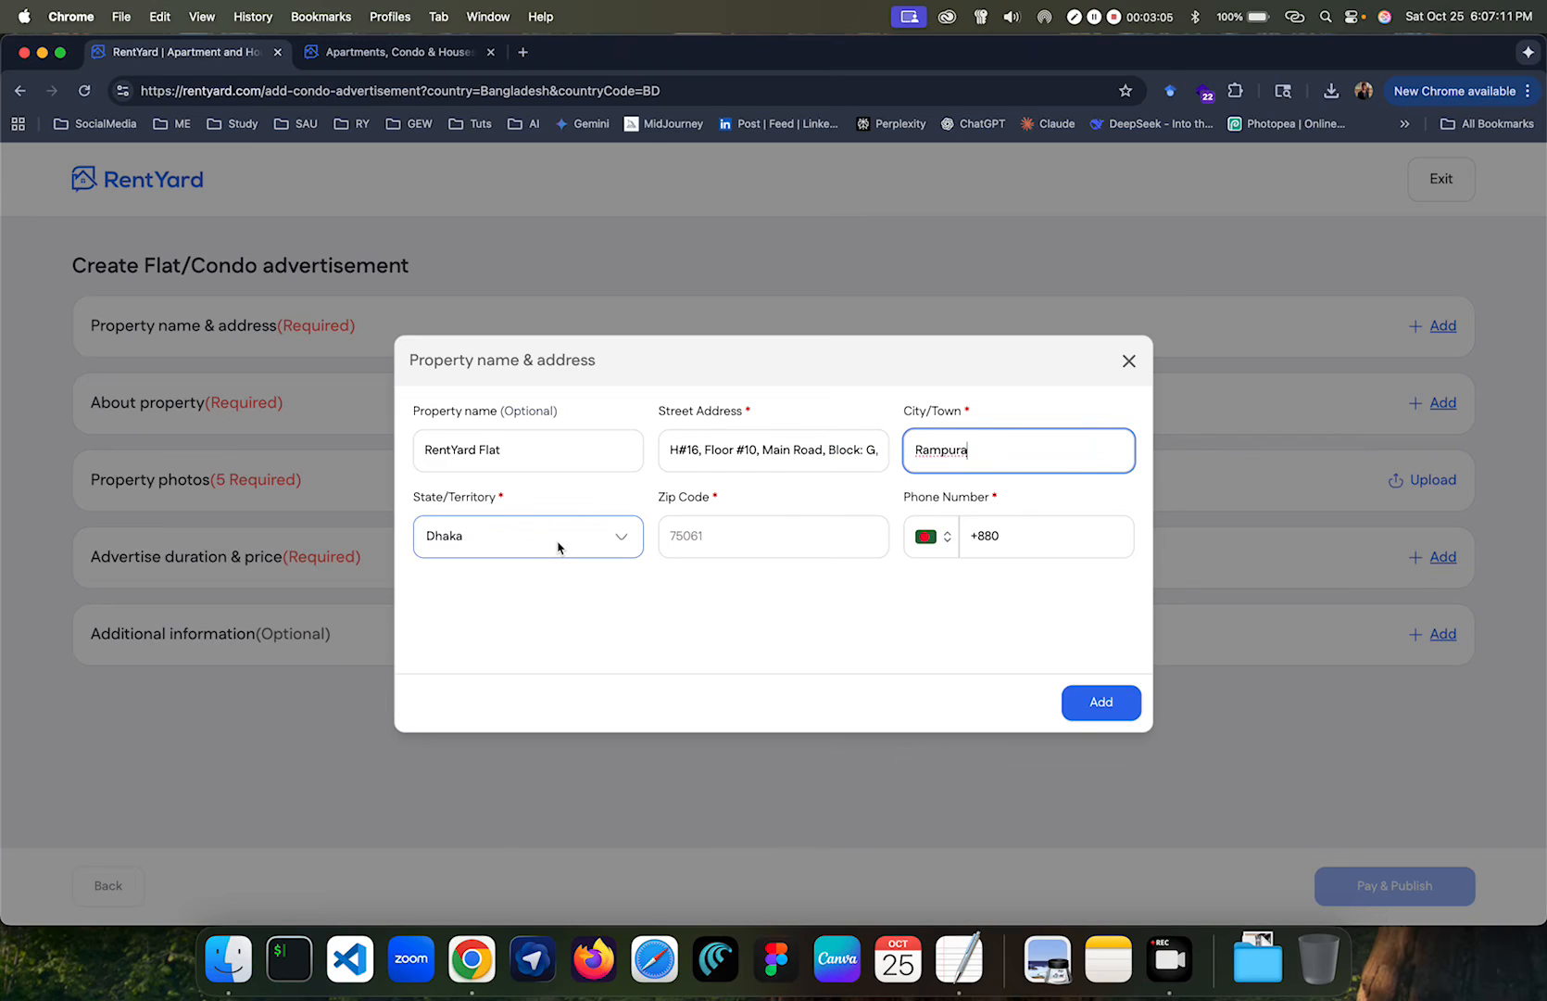
click(700, 534)
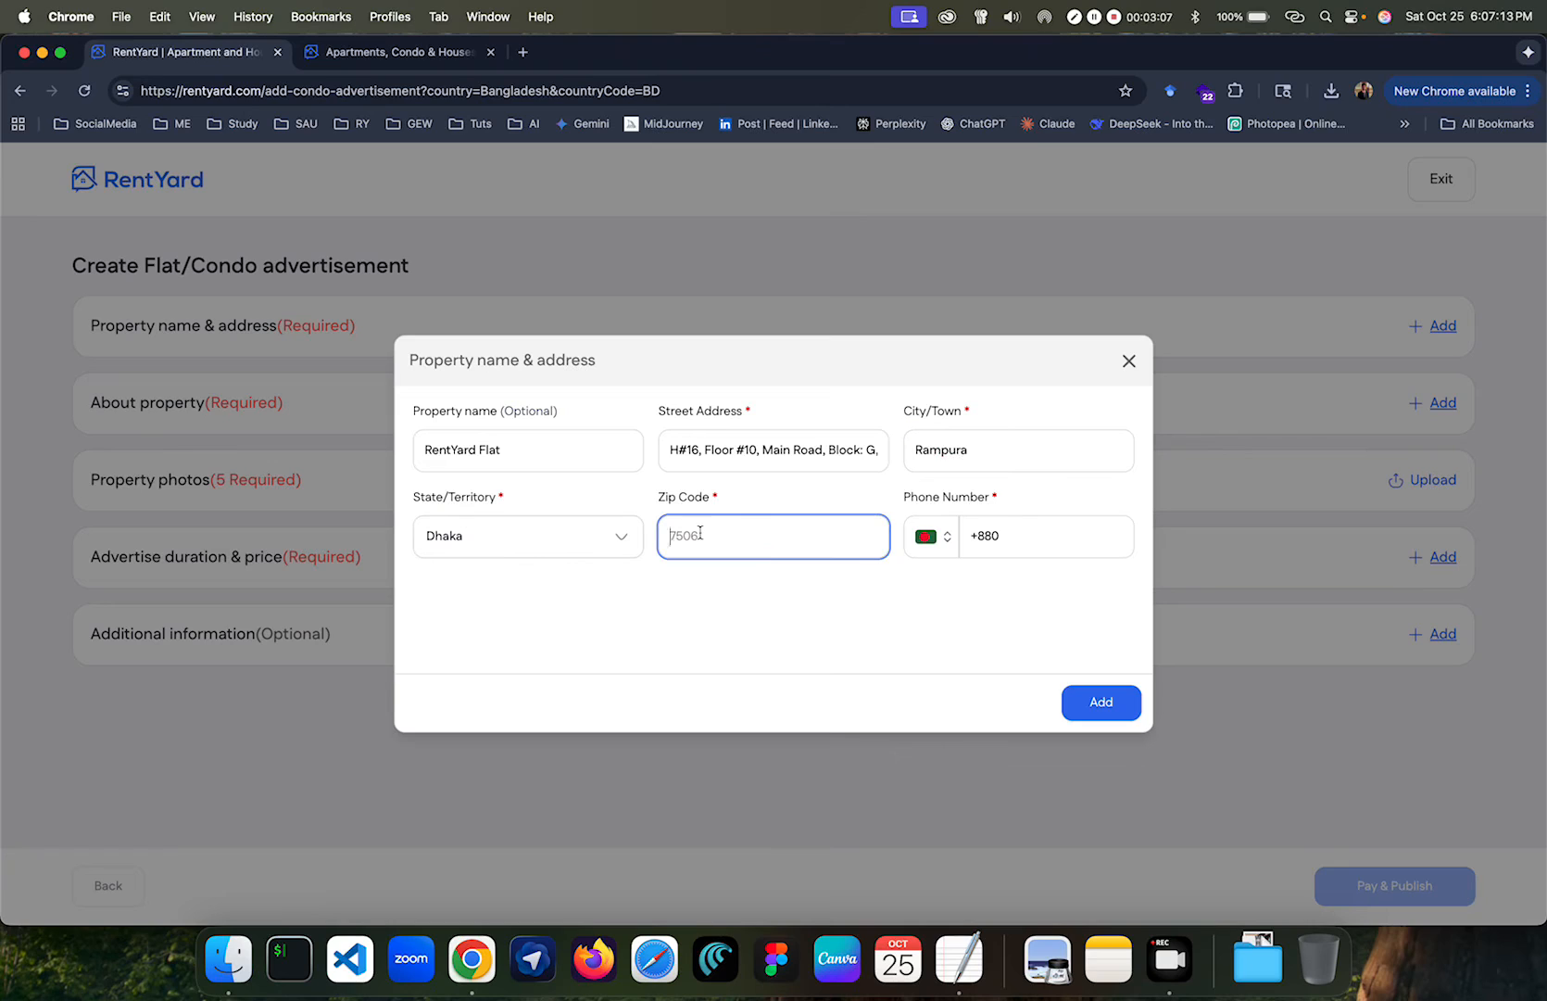
text(1209)
Copy the customer service mobile number from the TextEdit note into Phone Number and add the property name and address section.
click(1020, 530)
click(1026, 531)
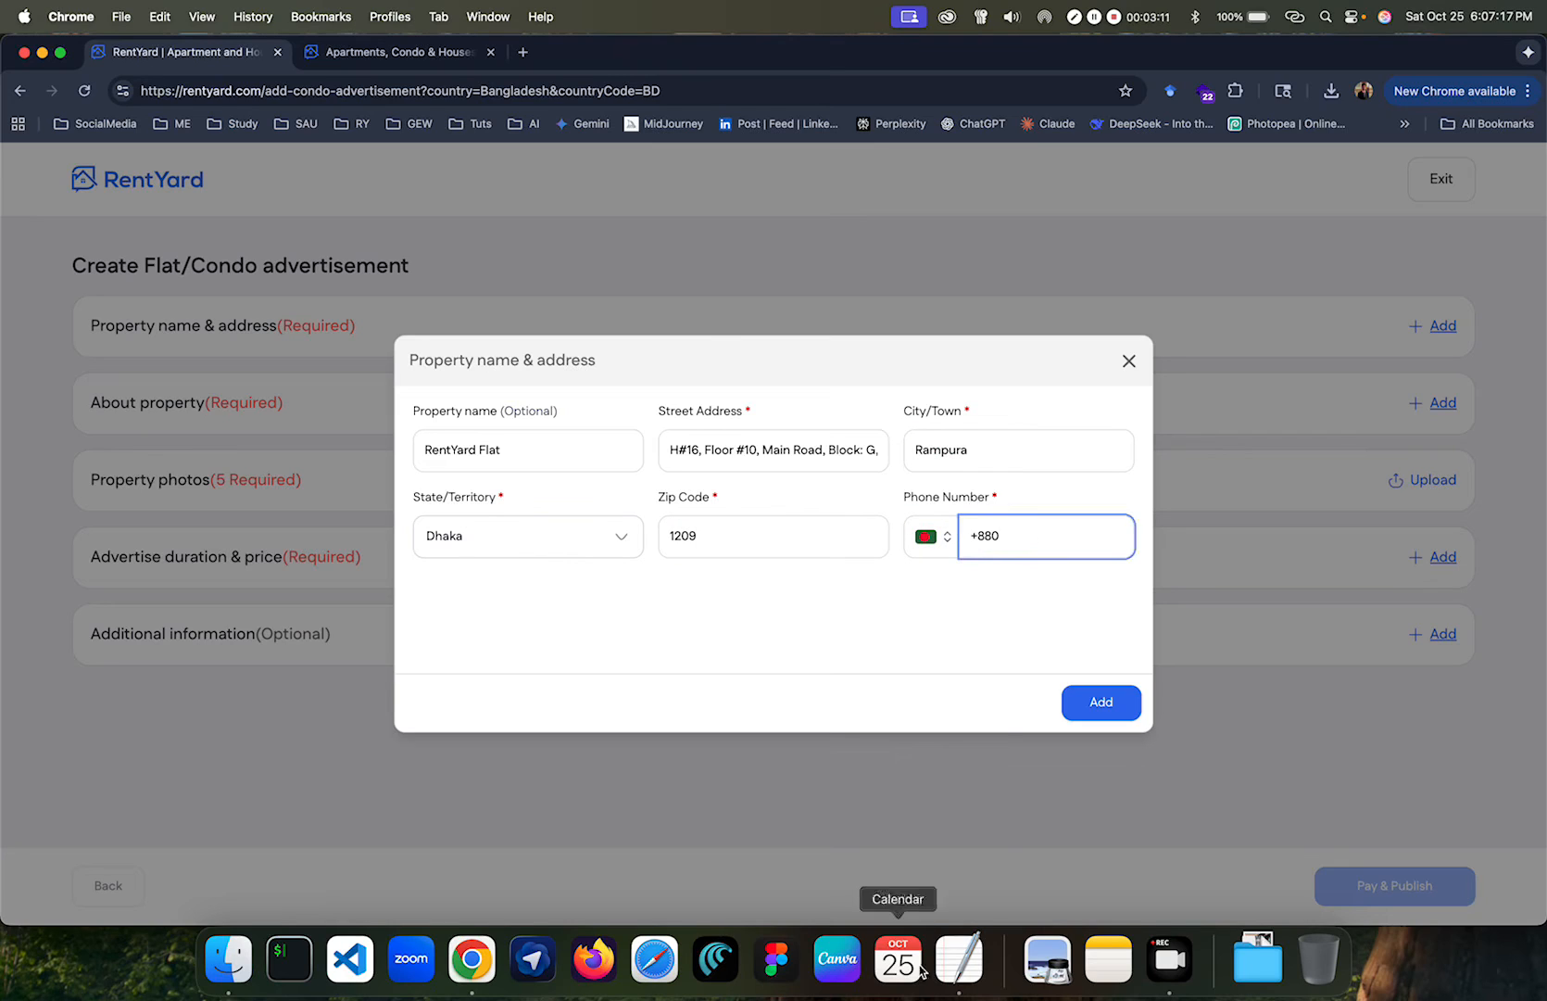
click(959, 959)
click(521, 207)
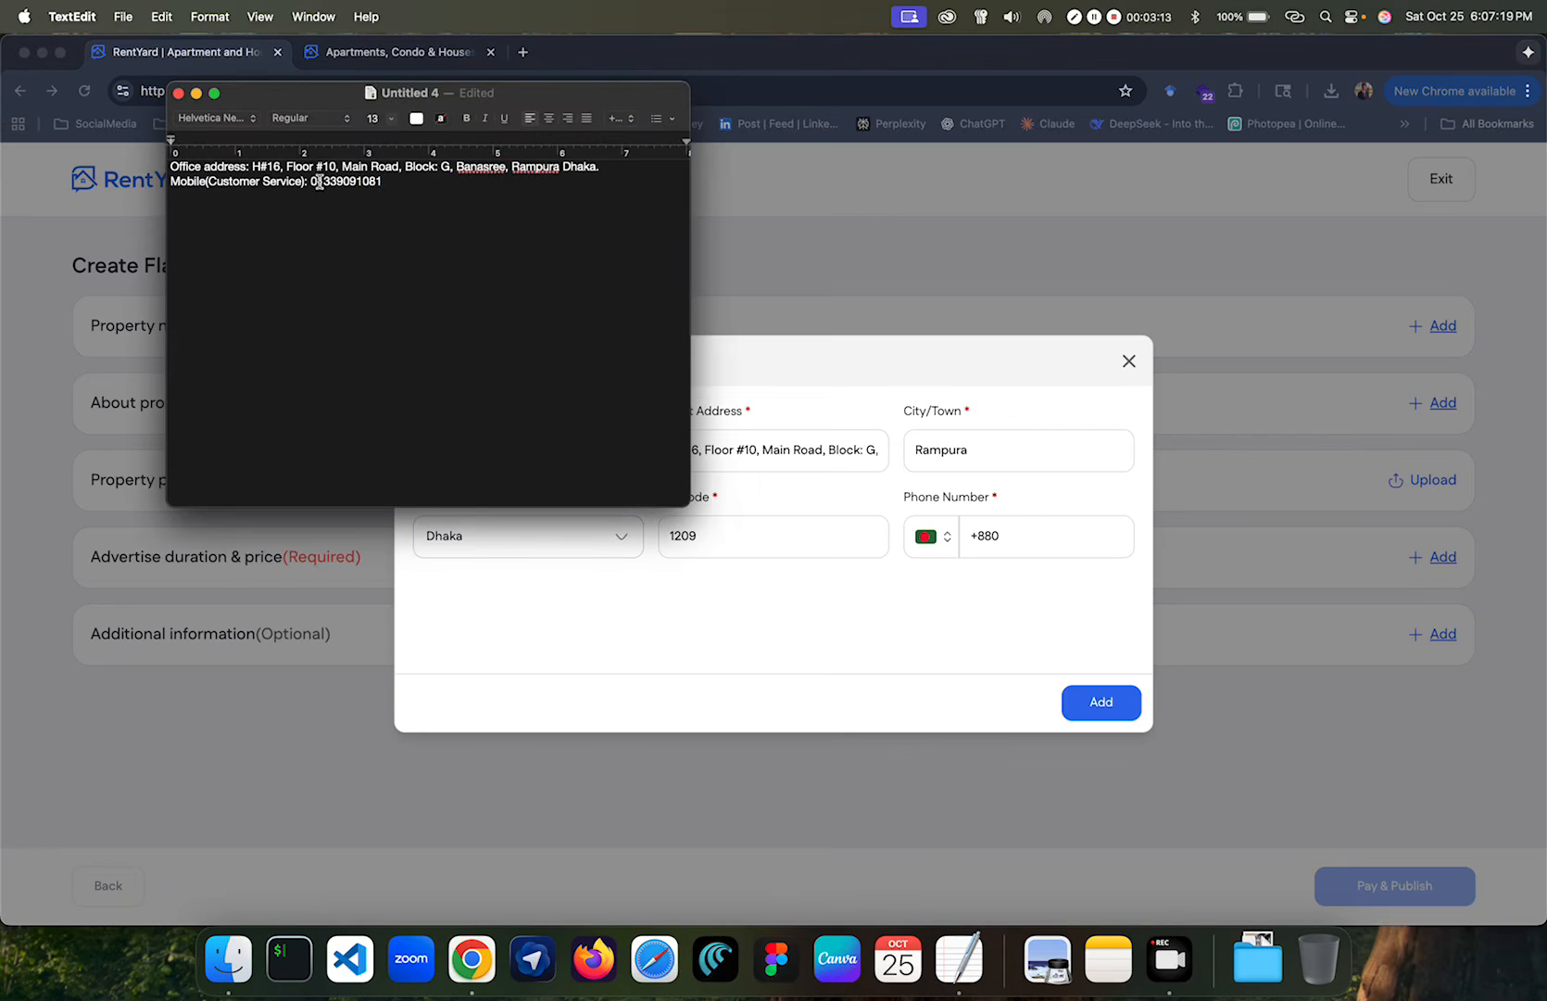
drag(318, 181, 408, 180)
key(super+c)
click(1070, 576)
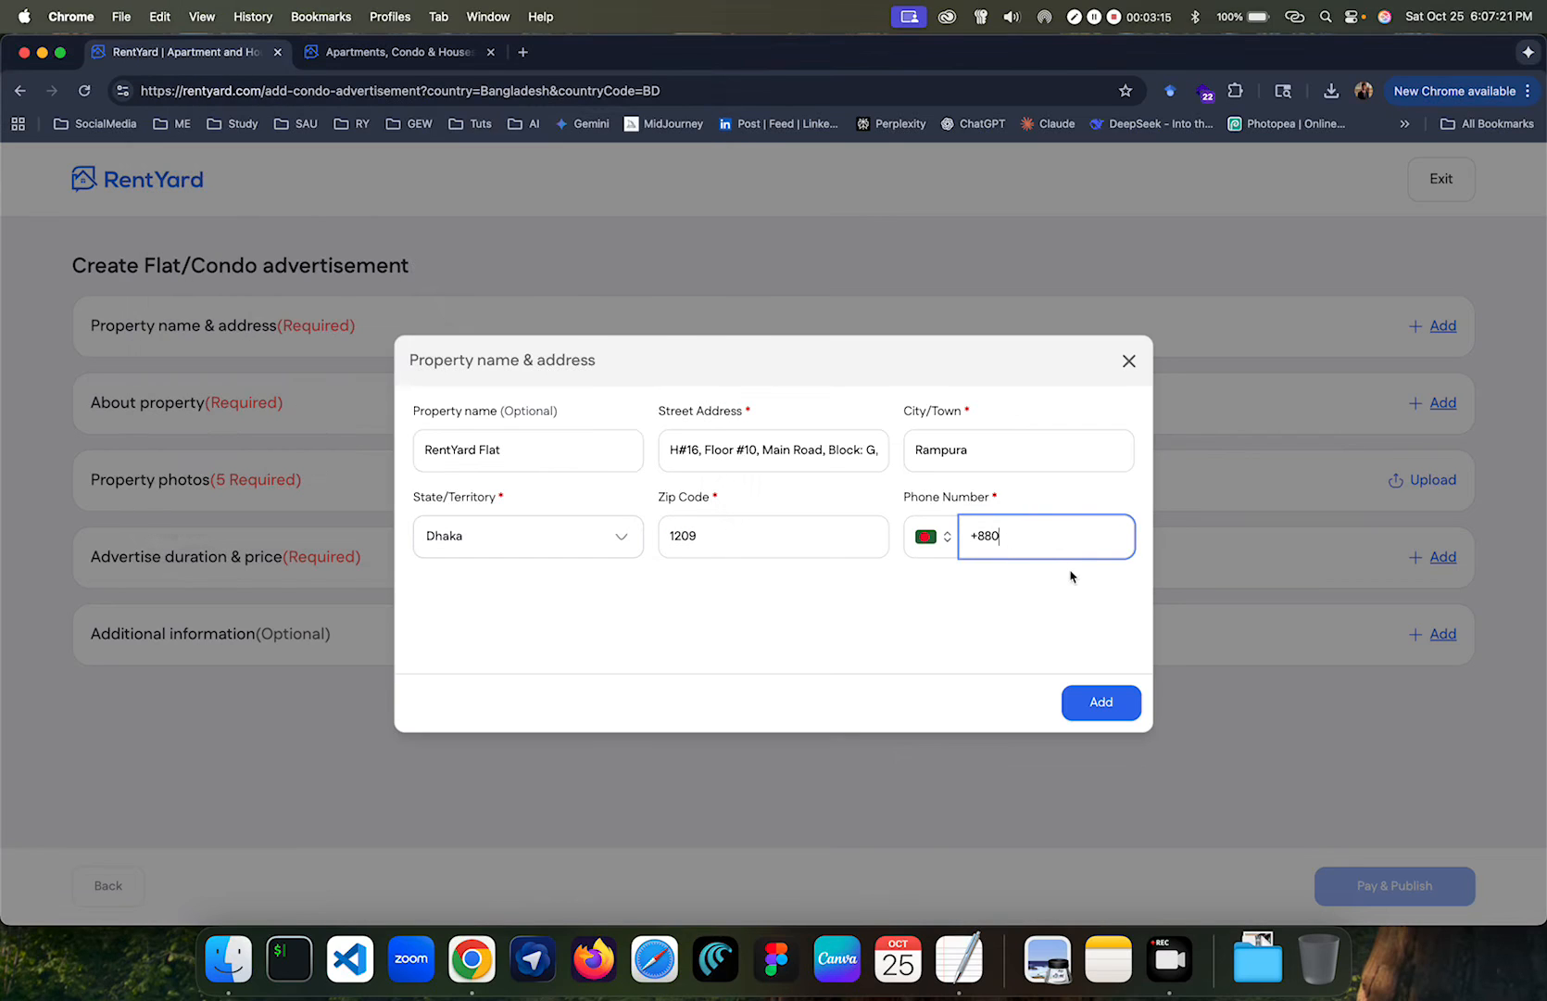
key(super+v)
click(1113, 696)
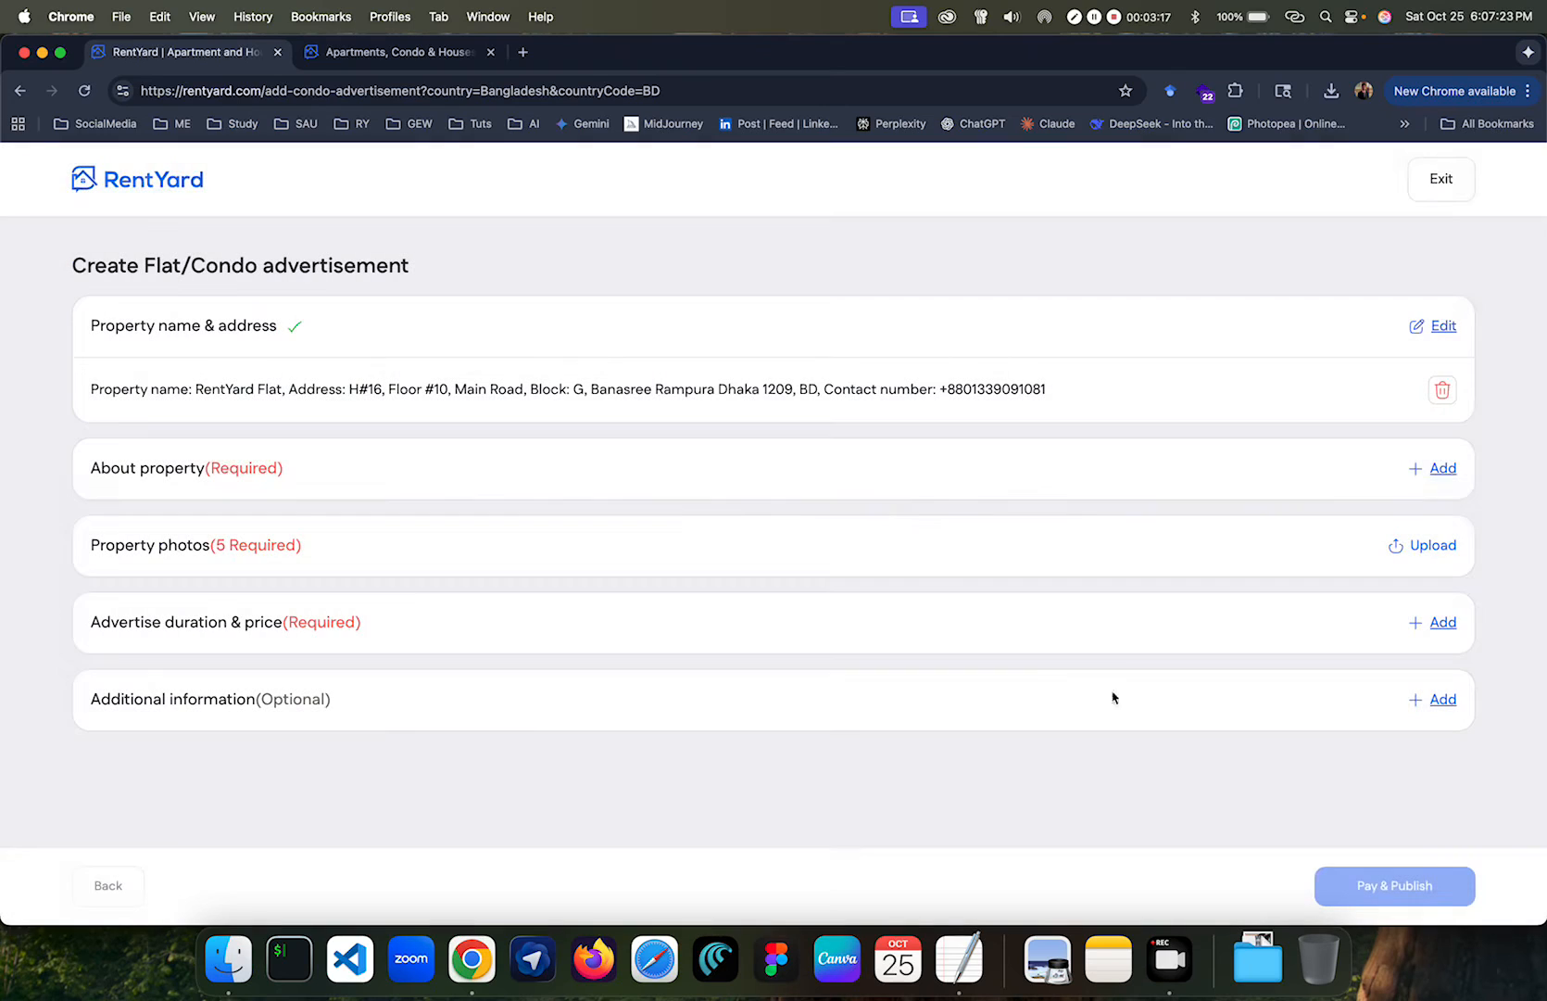
Start the About property section and set the unit name to 6A.
click(1436, 467)
click(540, 328)
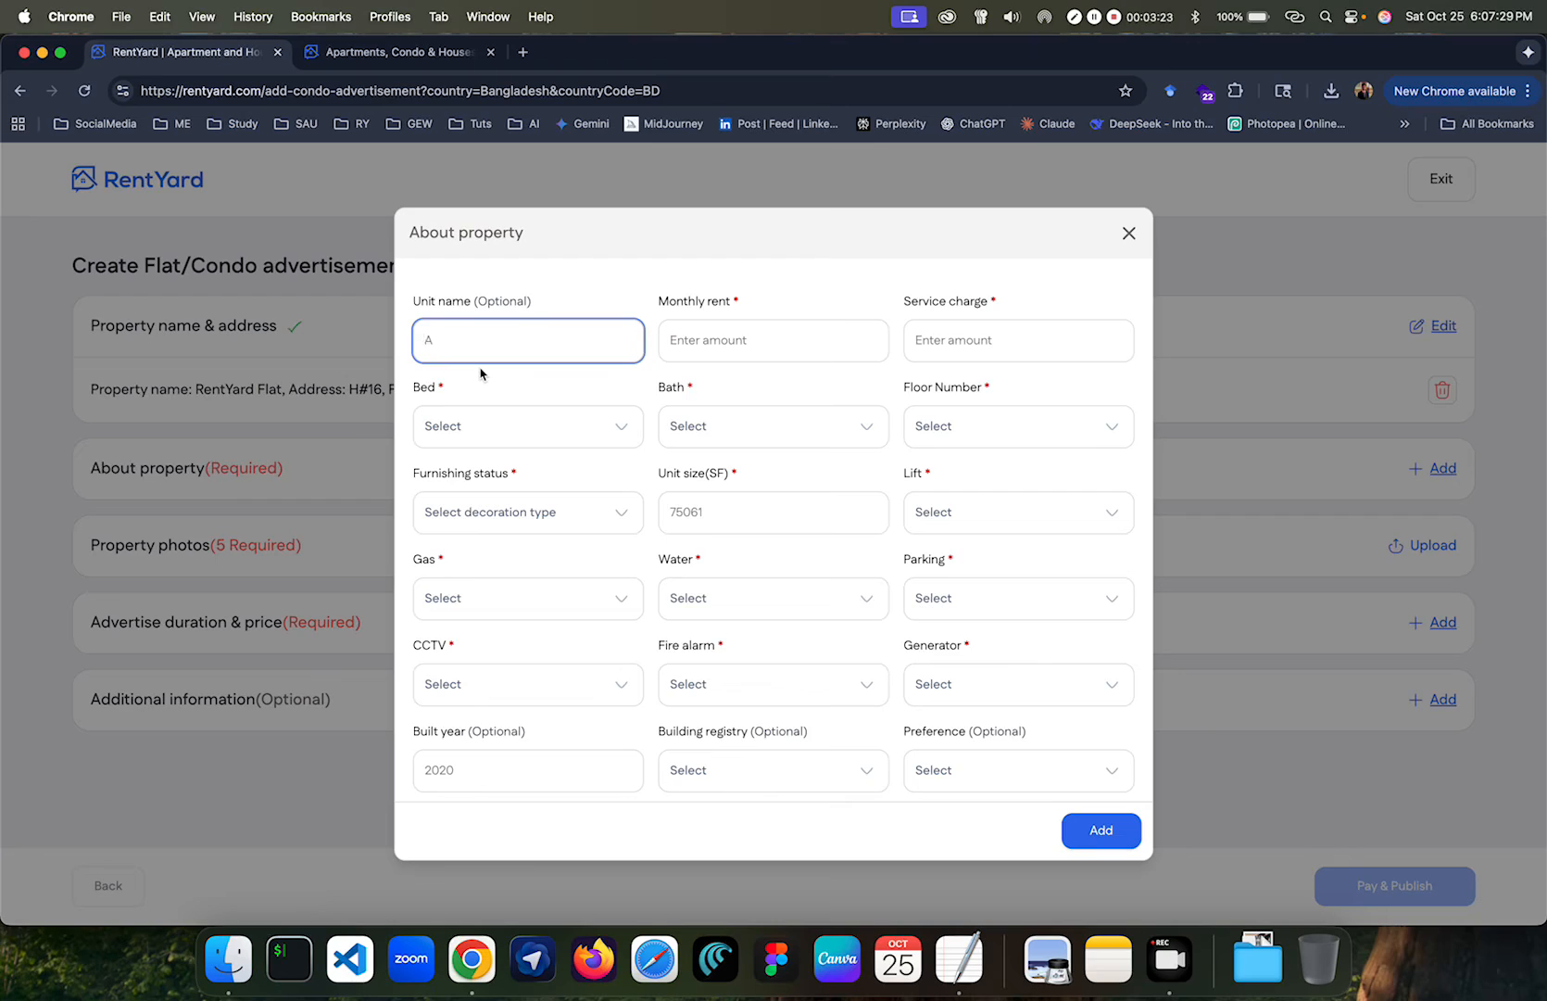
text(6)
text(1)
text(a)
text(A)
Set the monthly rent to 30000 and the service charge to 2000.
click(755, 341)
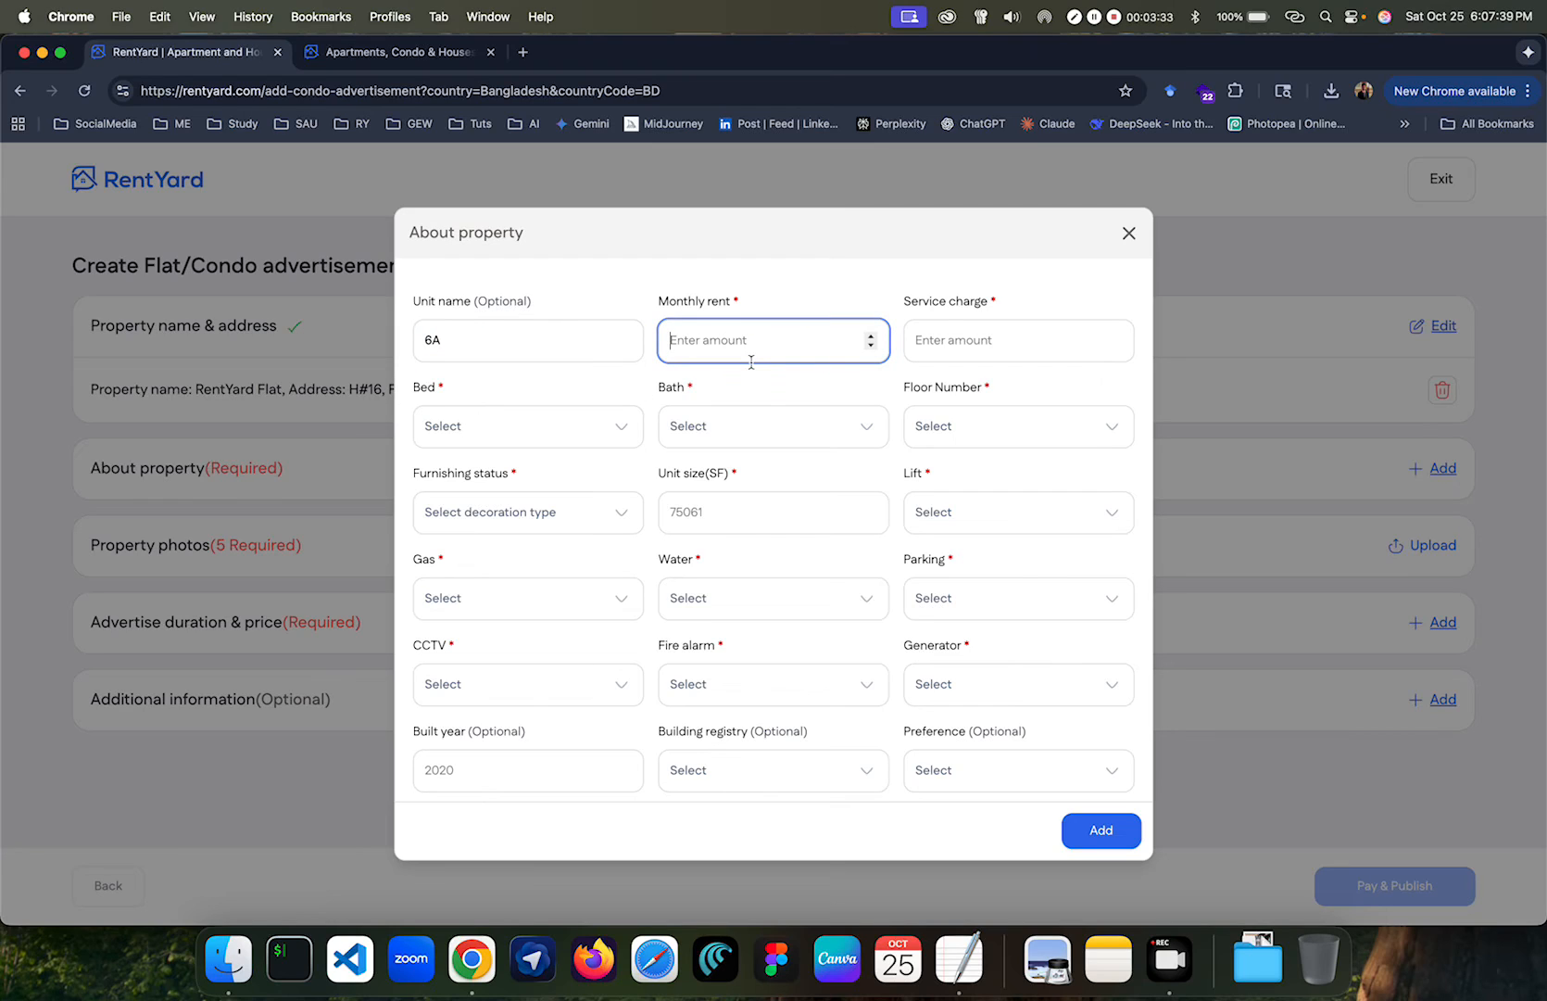
text(30000)
key(Tab)
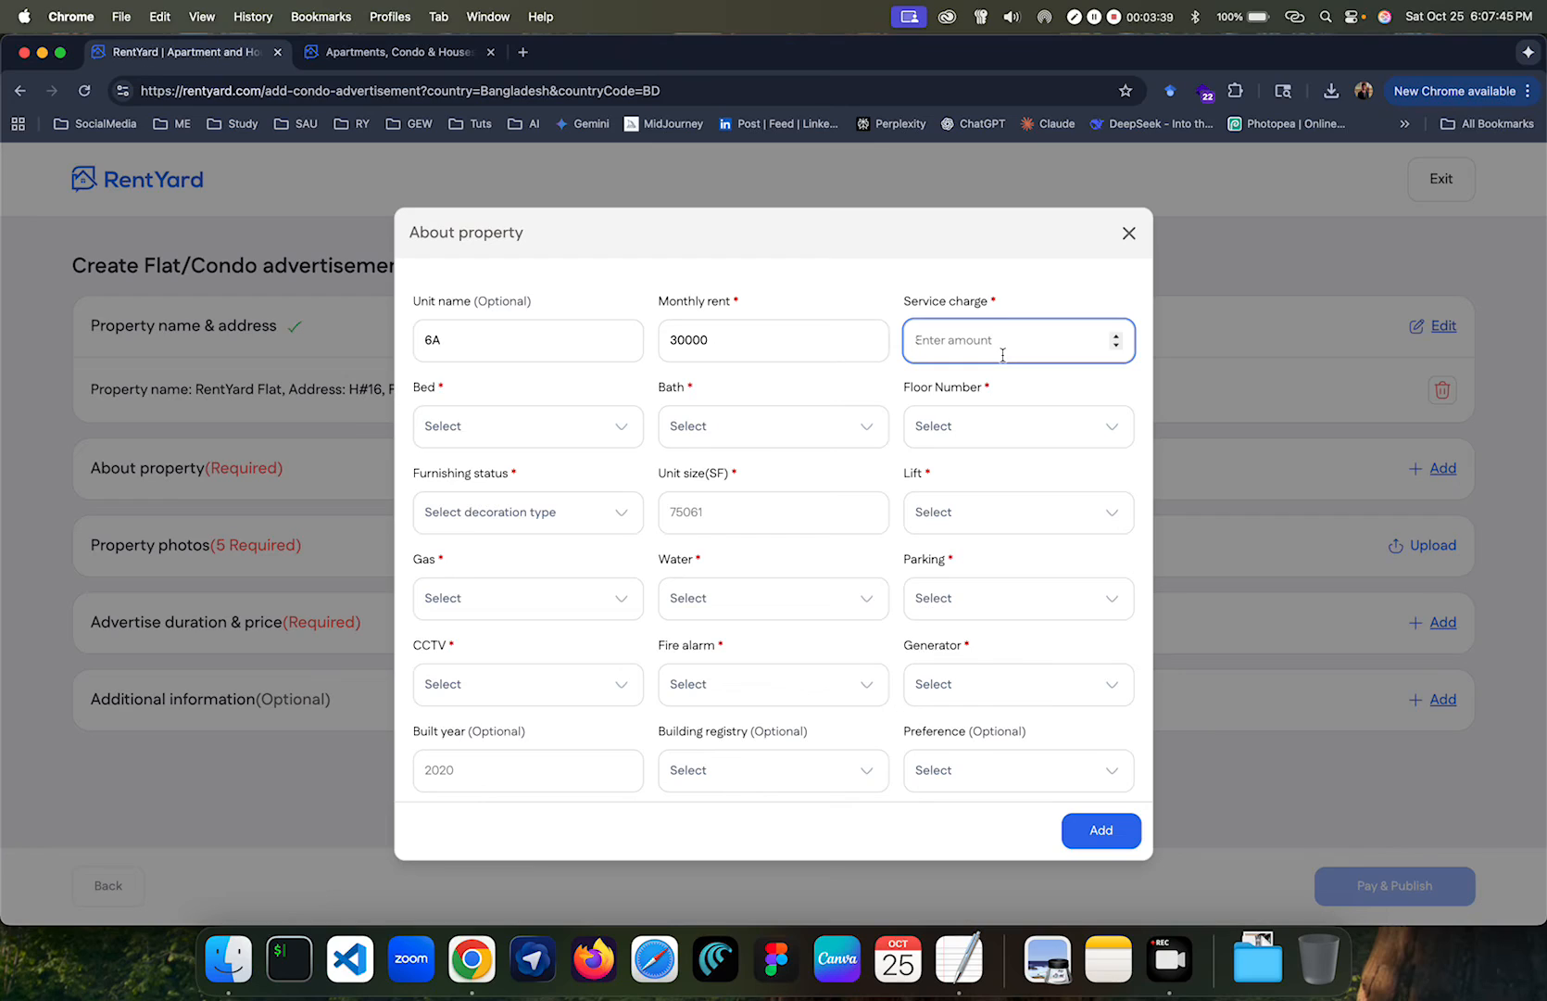
text(2000)
Set the flat's bedroom count to 3 Bed and its bathroom count to 3 Bath.
click(586, 428)
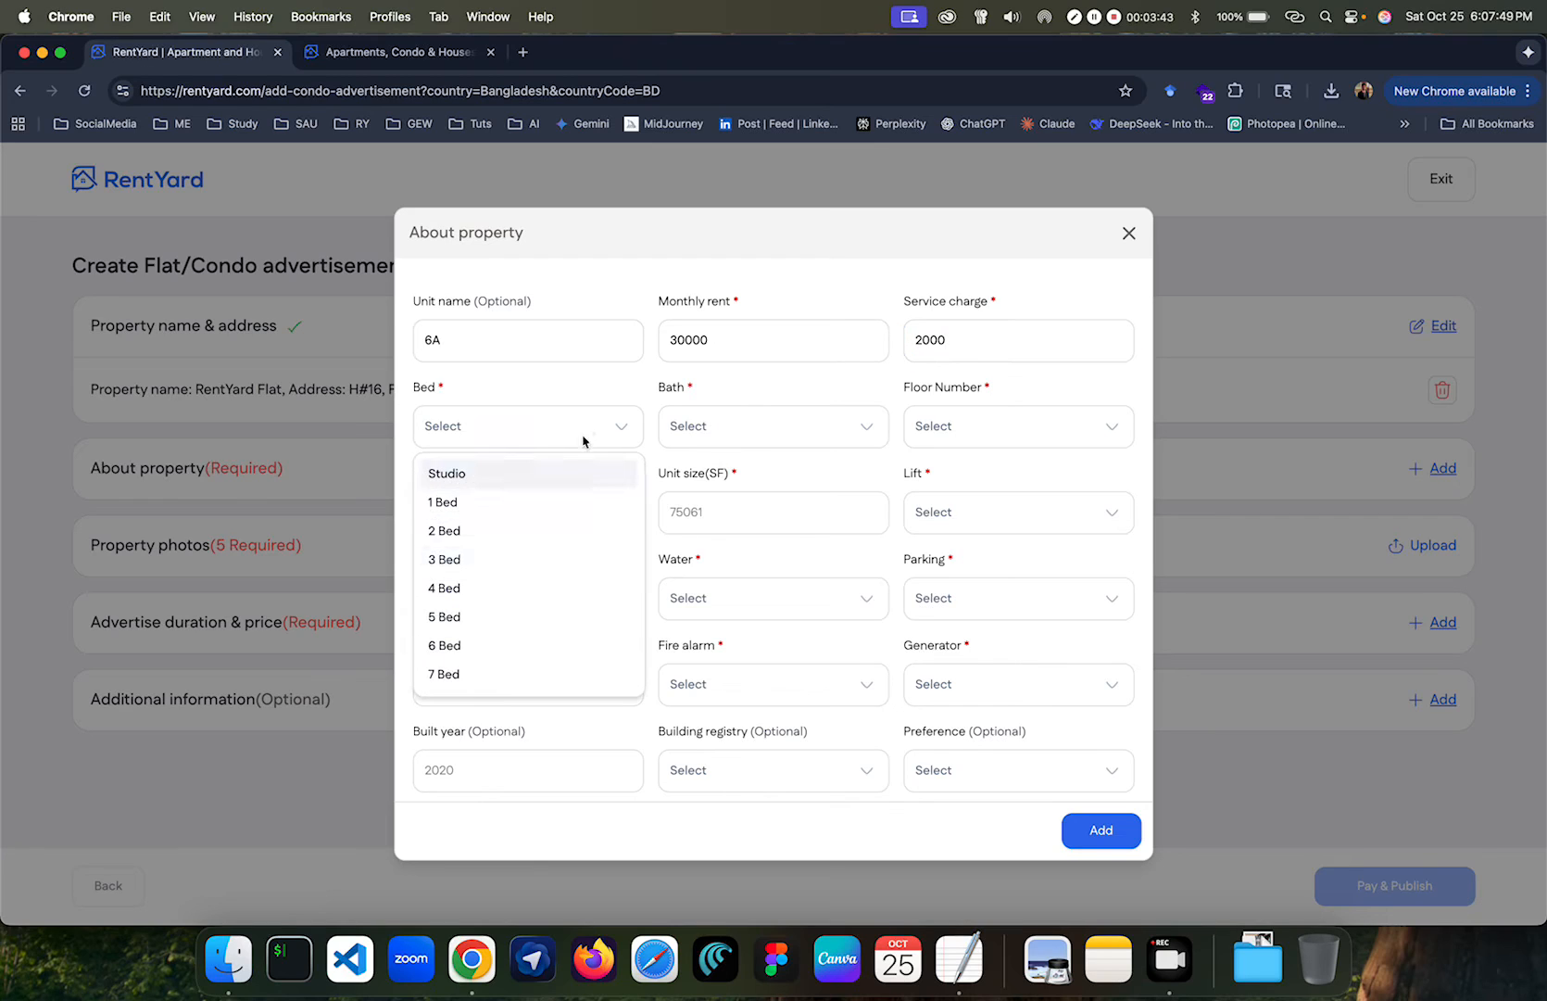
click(528, 559)
click(702, 437)
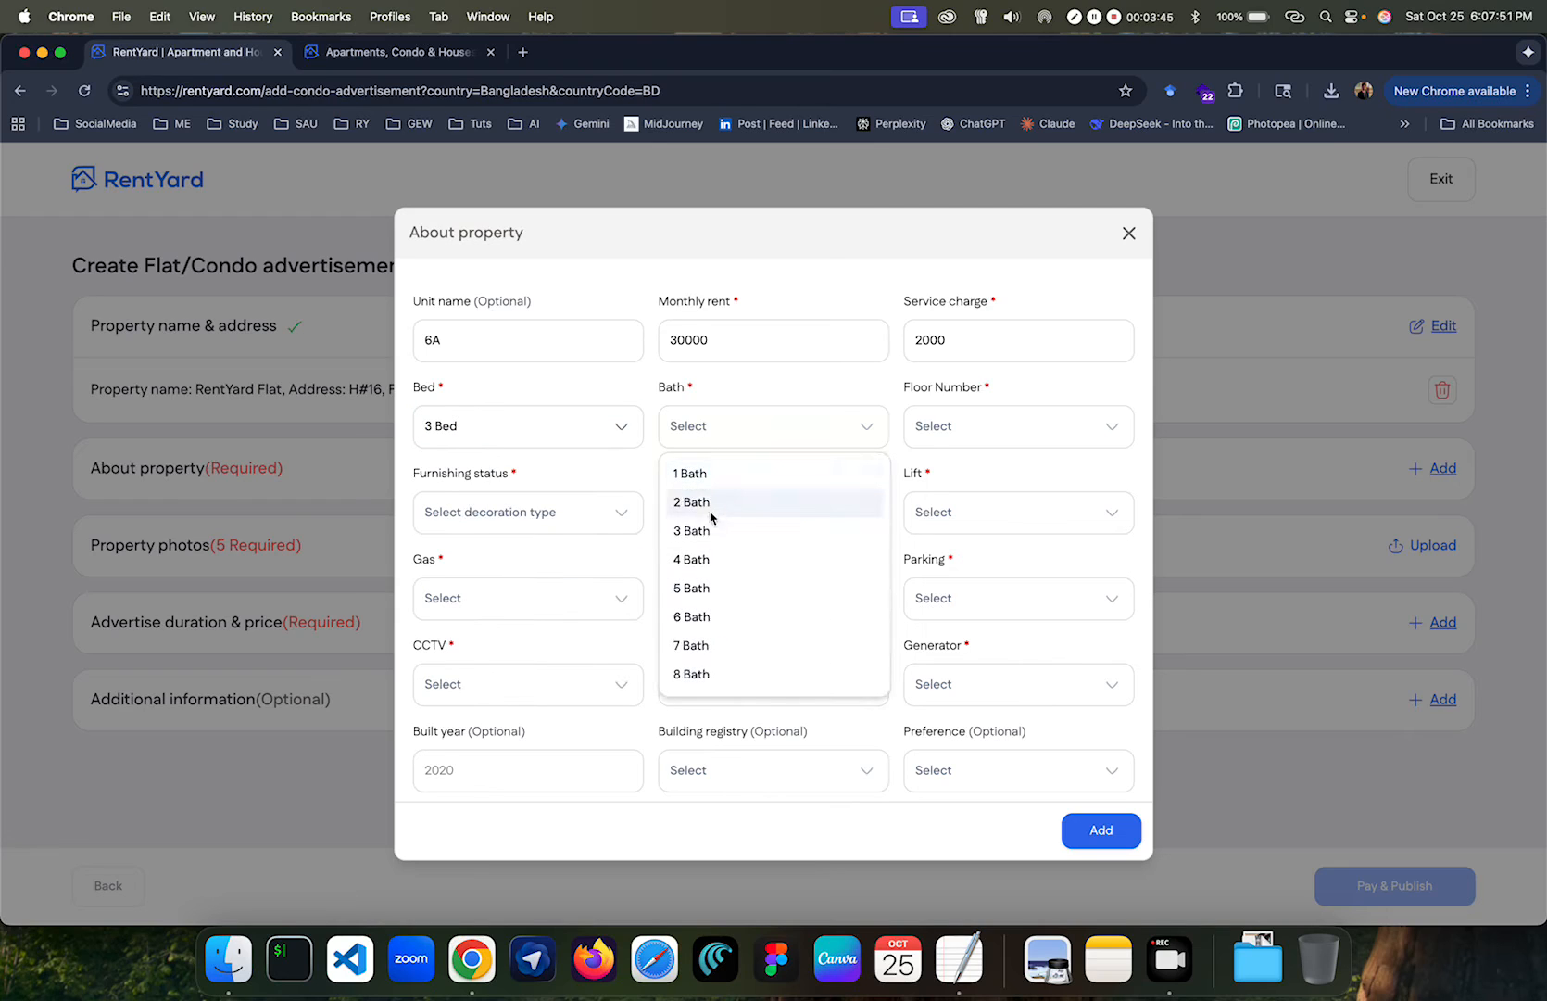
click(717, 528)
Set the flat's Floor Number to 6th floor.
click(930, 430)
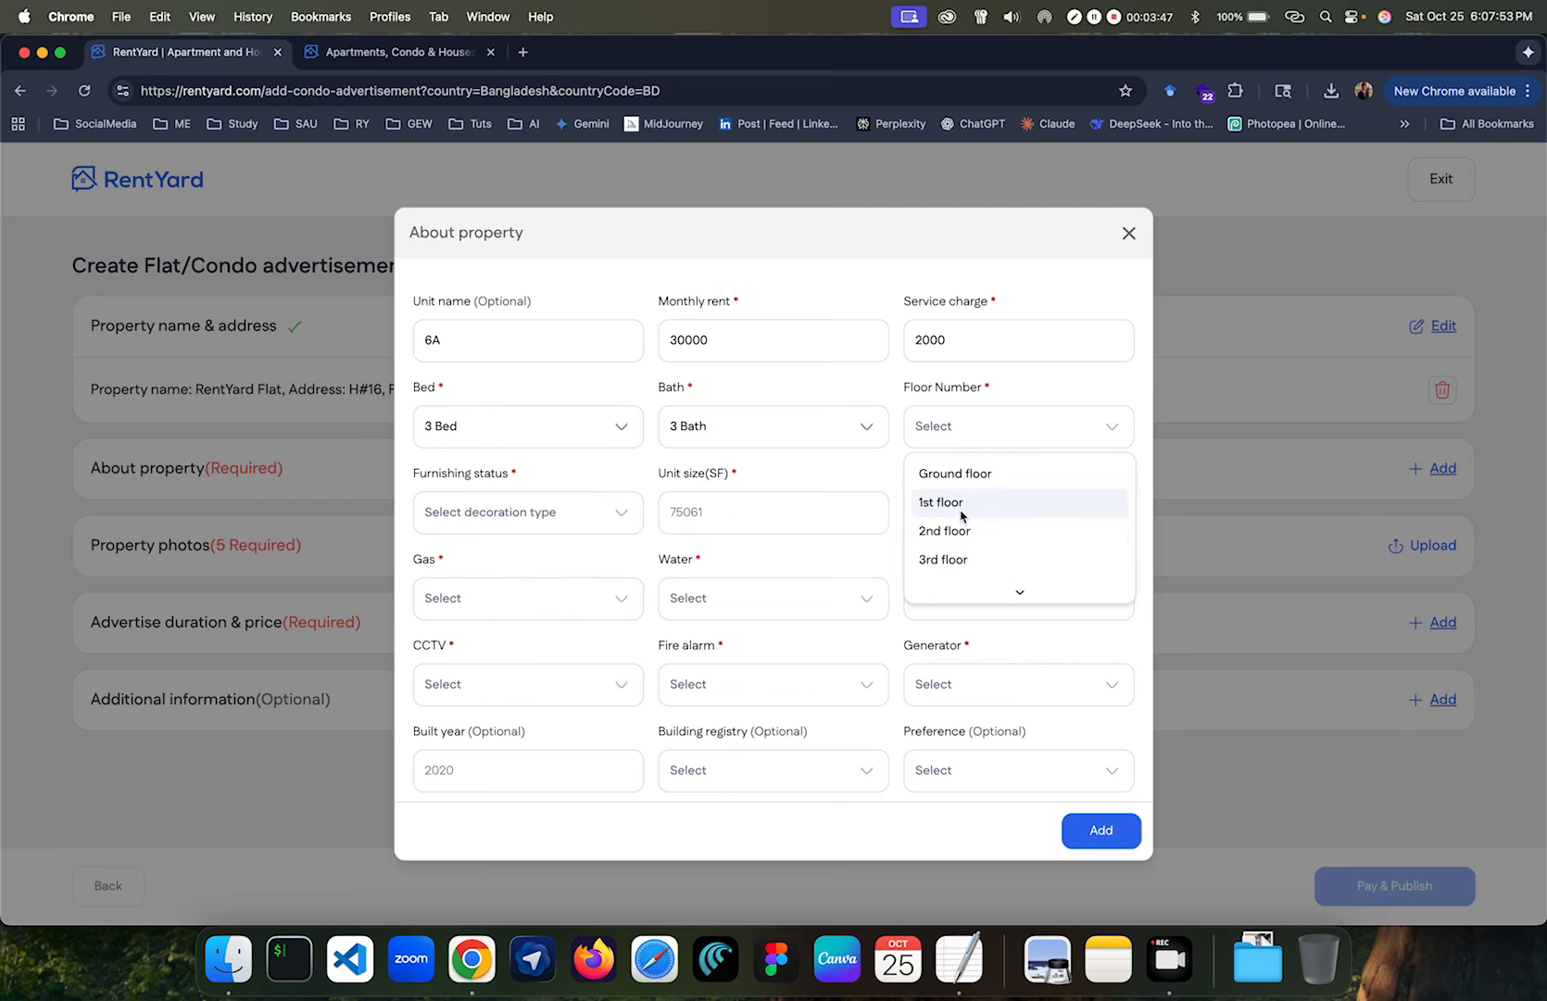
scroll(968, 526, down, 3)
scroll(969, 527, up, 3)
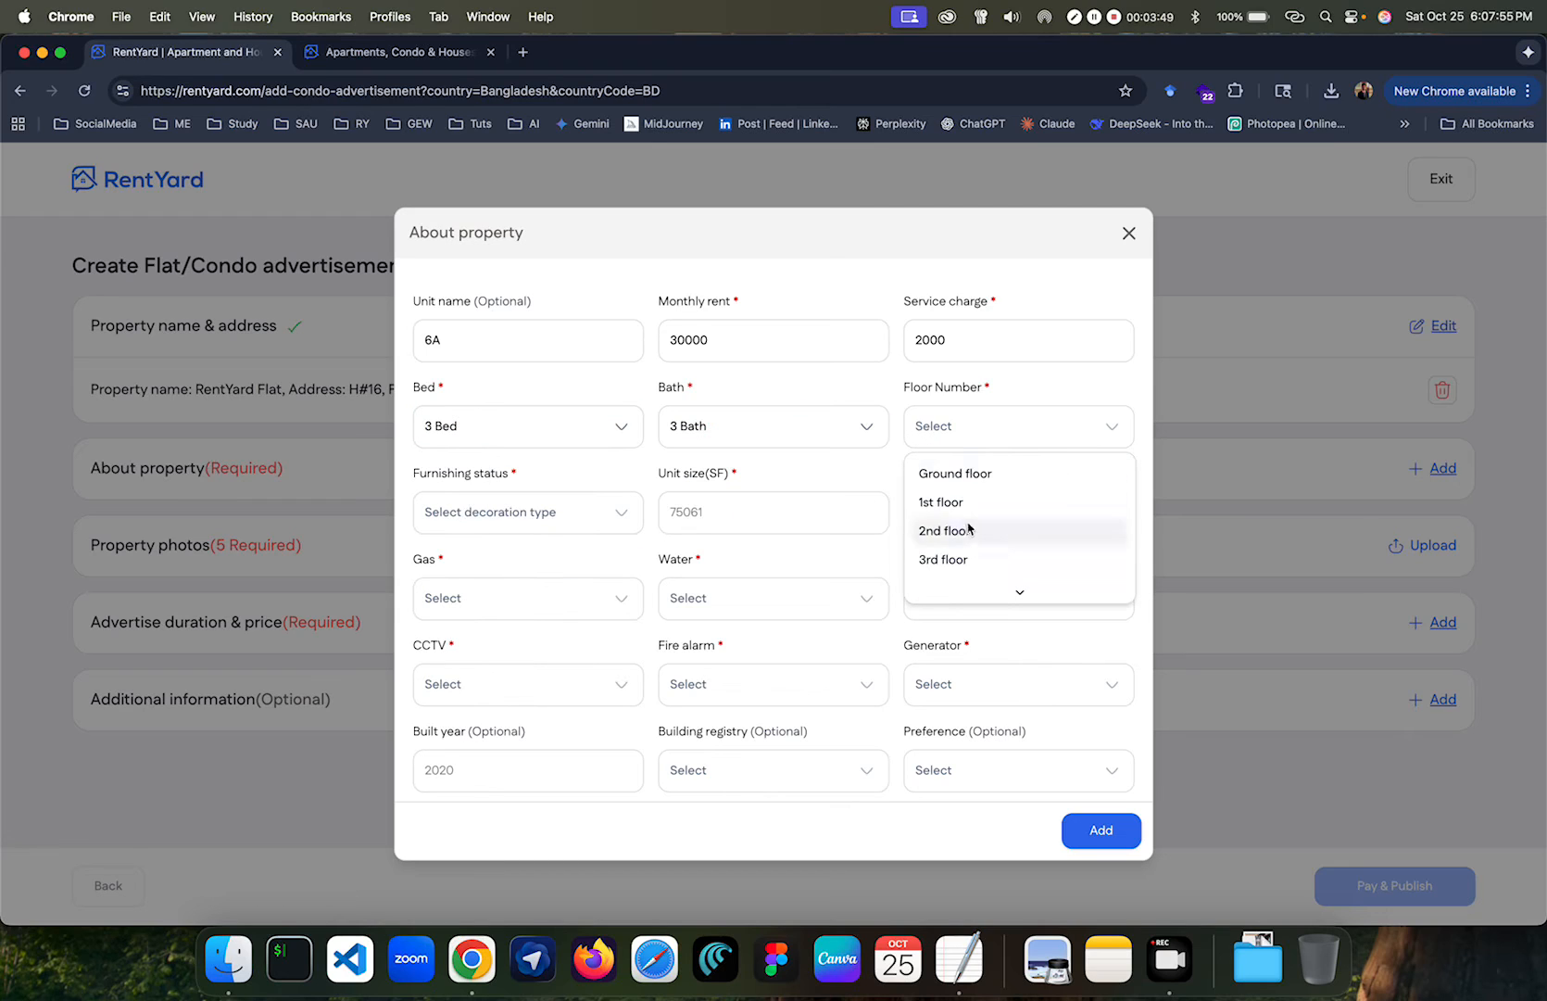
scroll(1002, 579, down, 3)
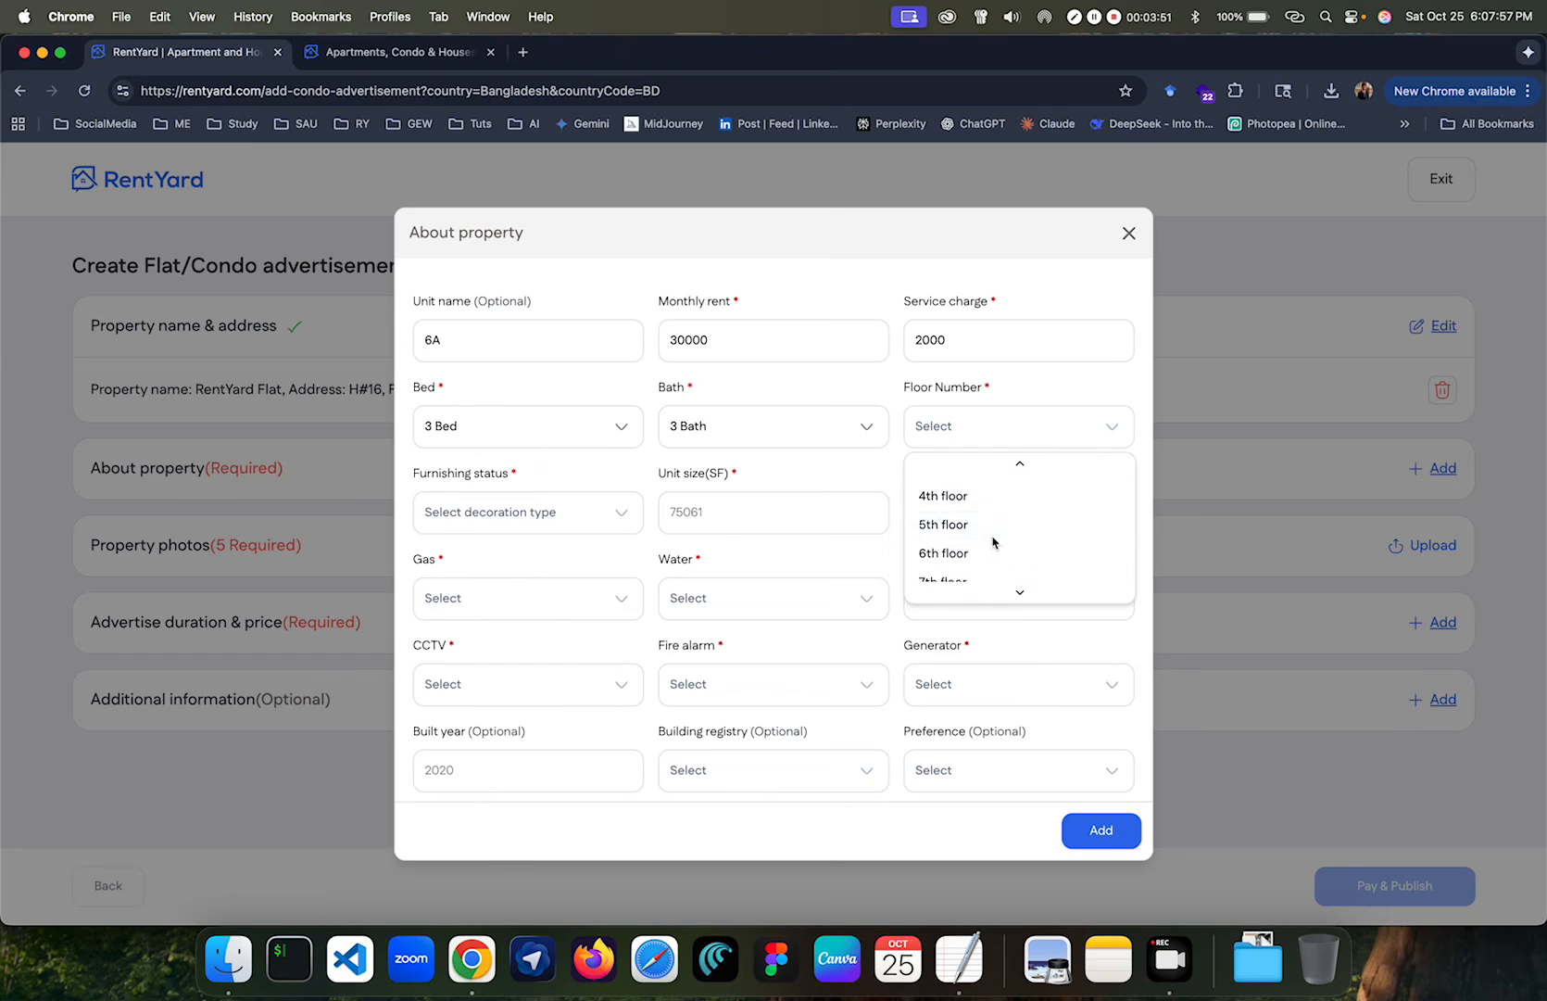
click(985, 545)
Set the furnishing status to Unfurnished and the unit size to 1400 SF.
click(537, 510)
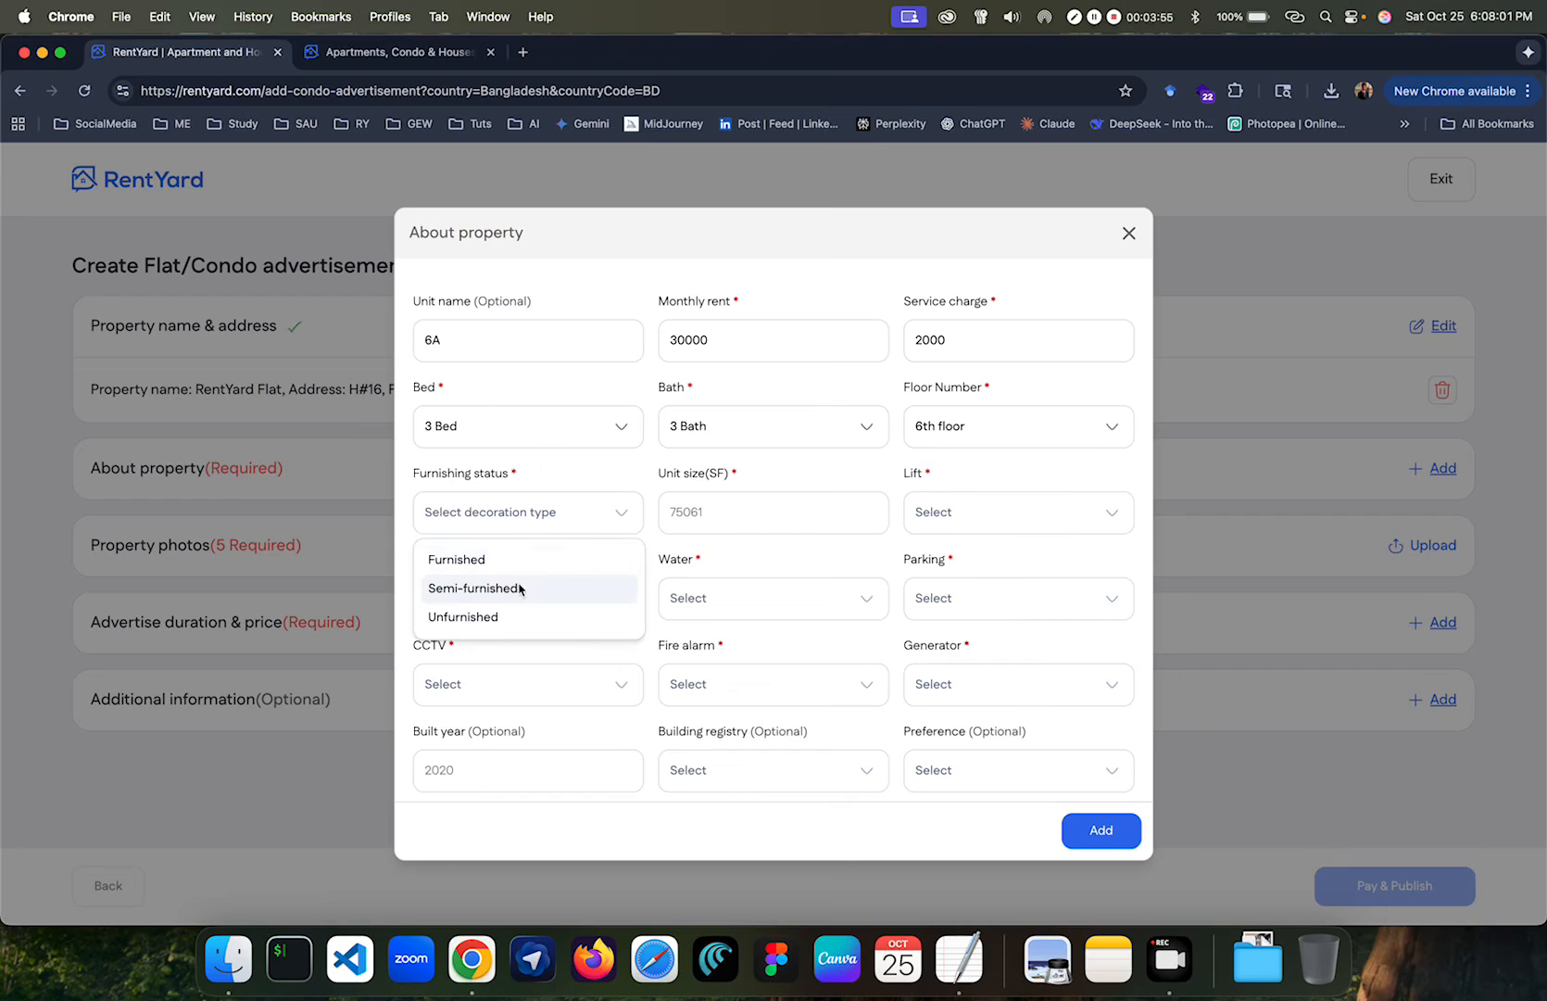
click(509, 618)
click(715, 511)
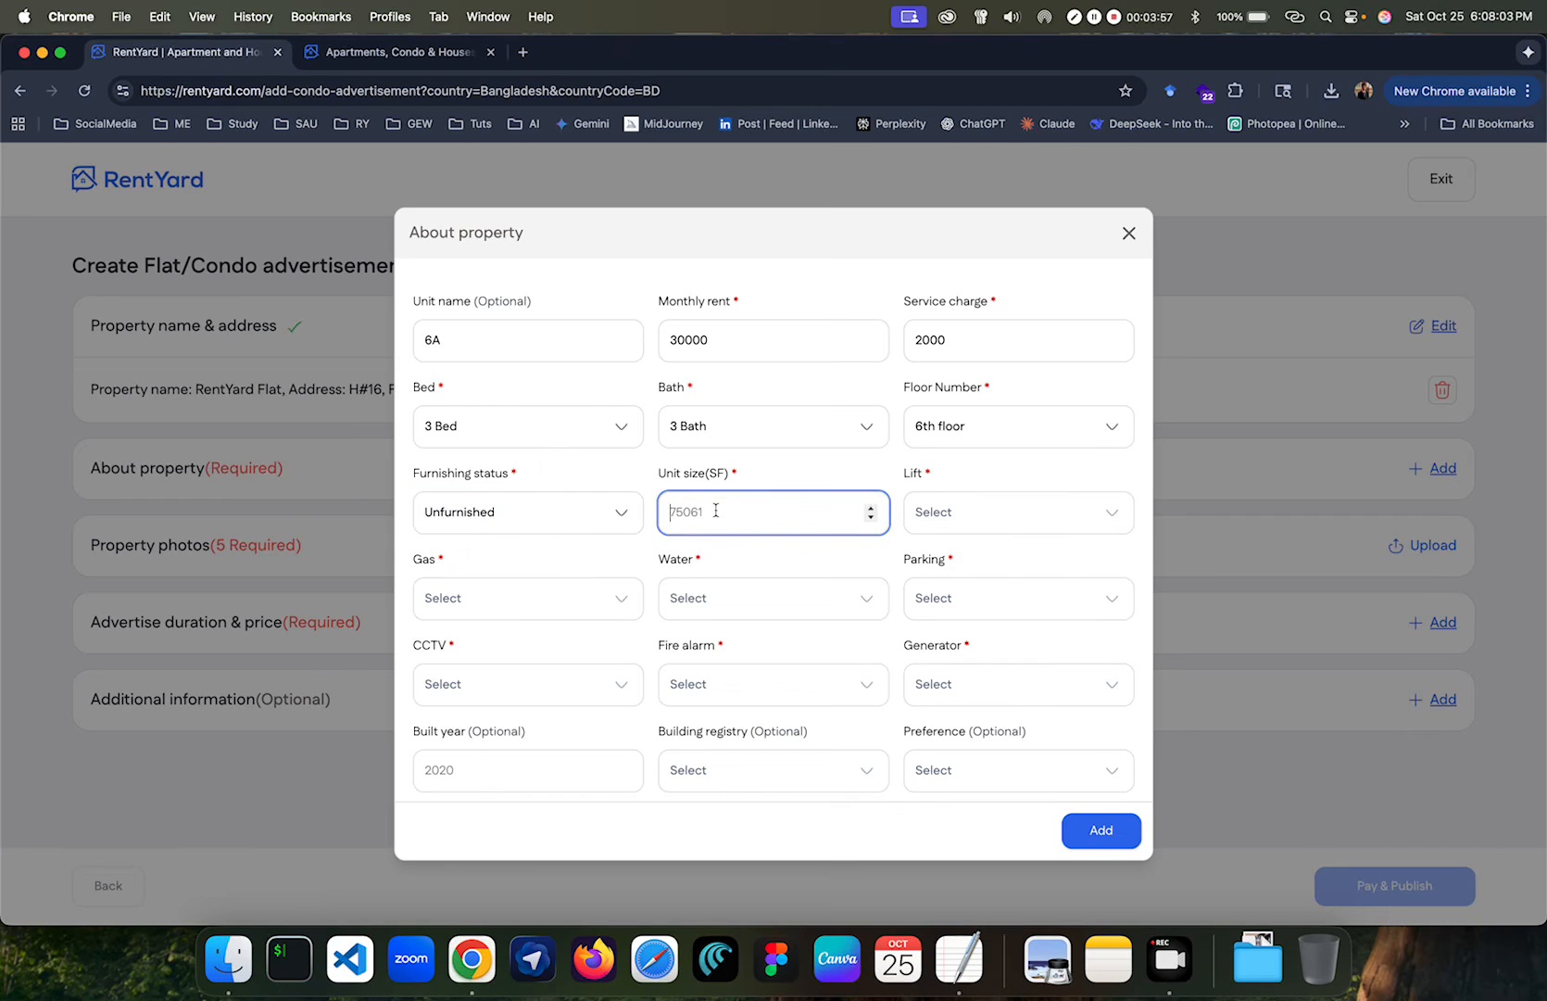
text(1400)
Set Lift, Gas, Water and Parking all to Yes.
click(973, 508)
click(936, 562)
scroll(648, 616, down, 1)
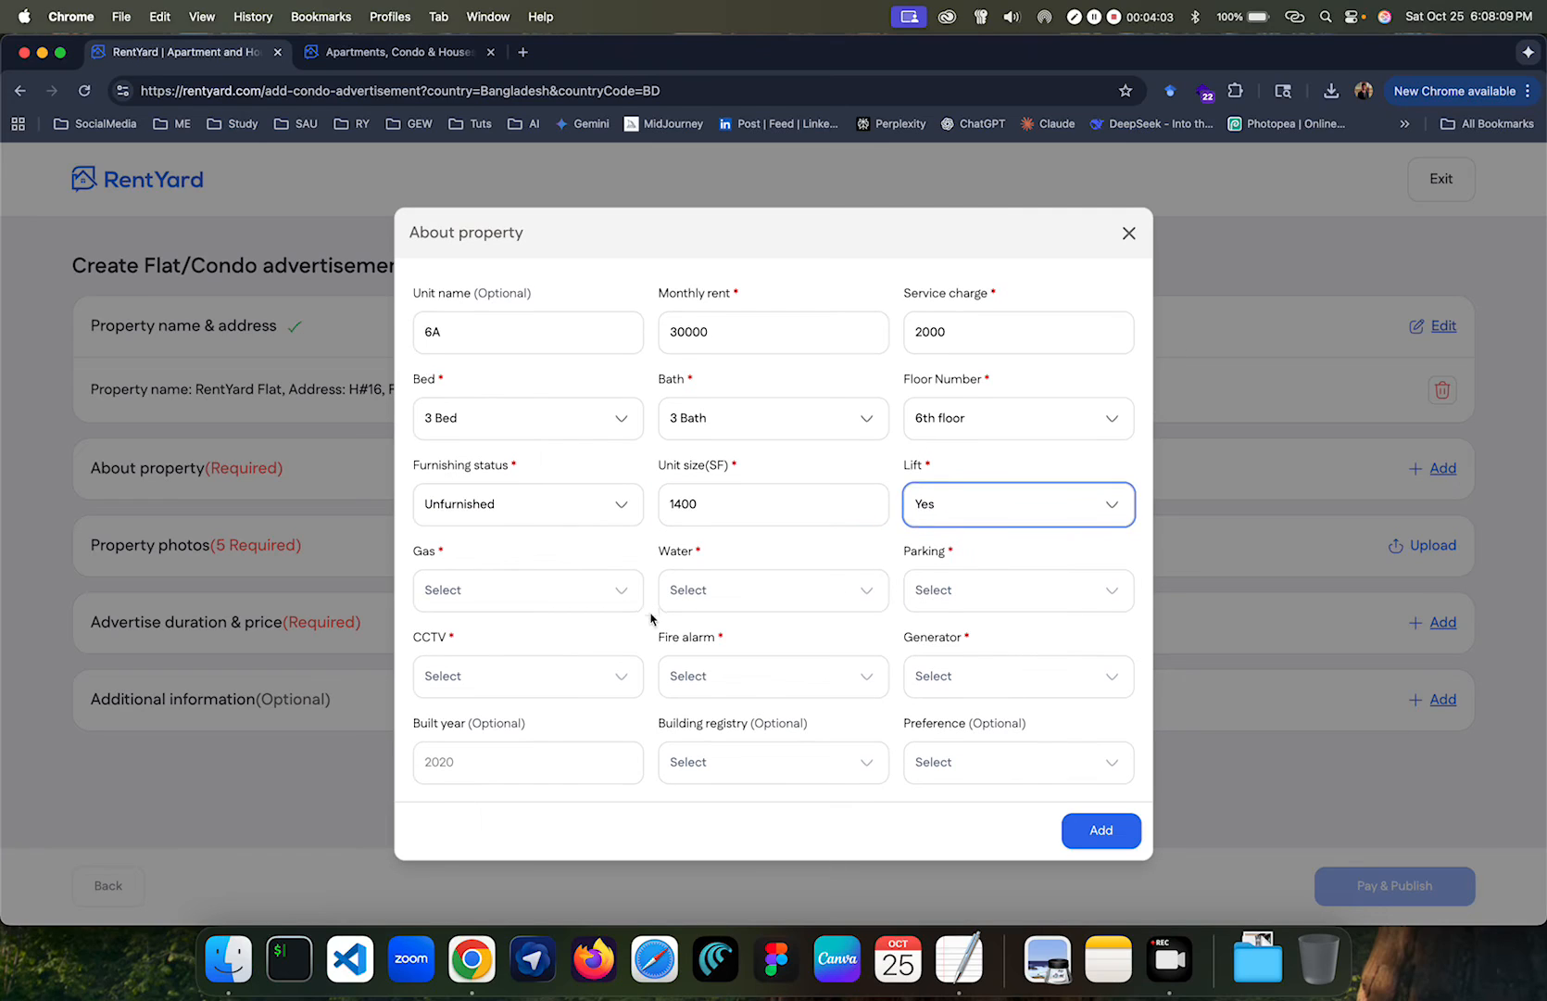
click(604, 607)
click(577, 639)
click(706, 604)
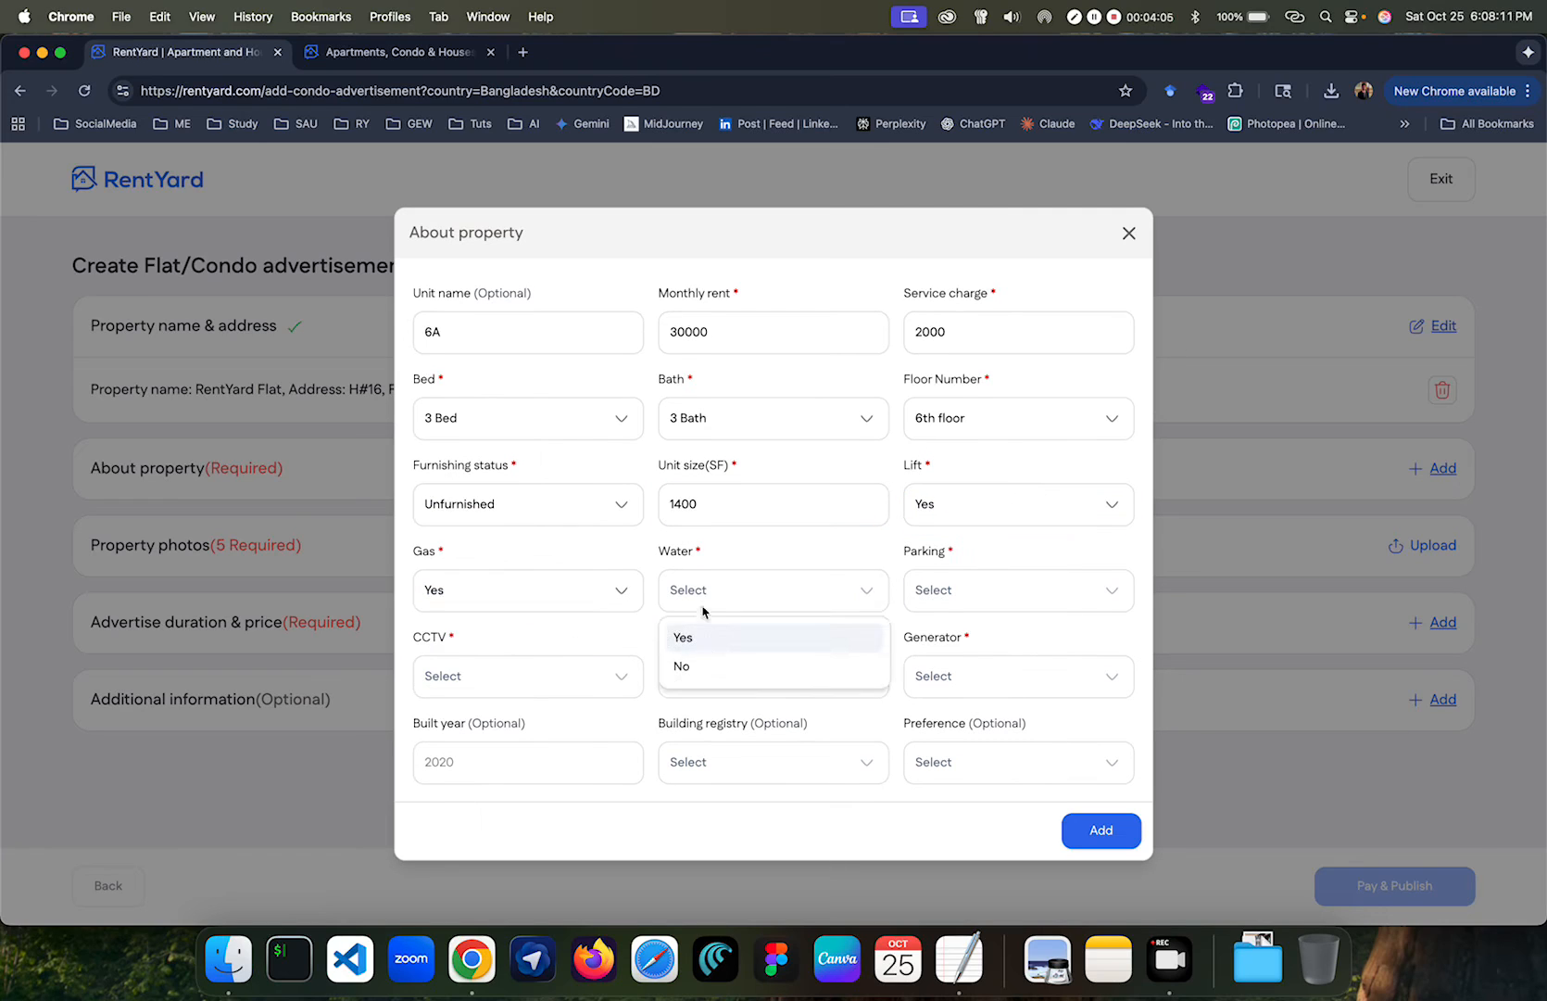
click(719, 639)
click(940, 595)
click(951, 636)
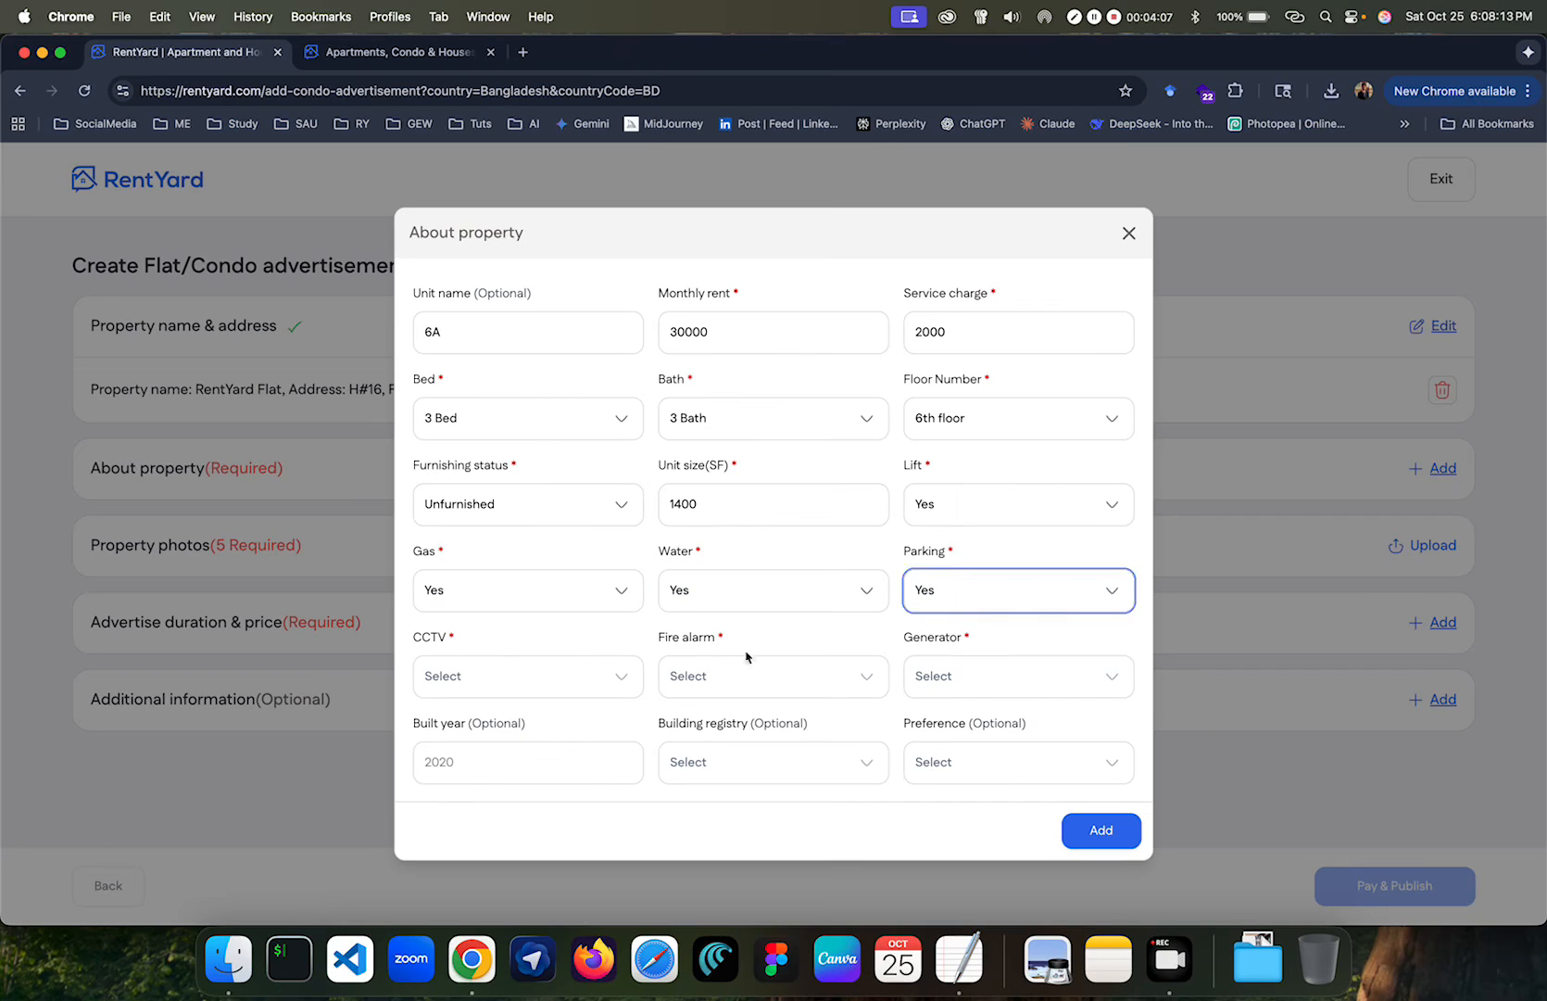
Set CCTV and Fire alarm to Yes, and Generator to No.
click(544, 663)
click(488, 732)
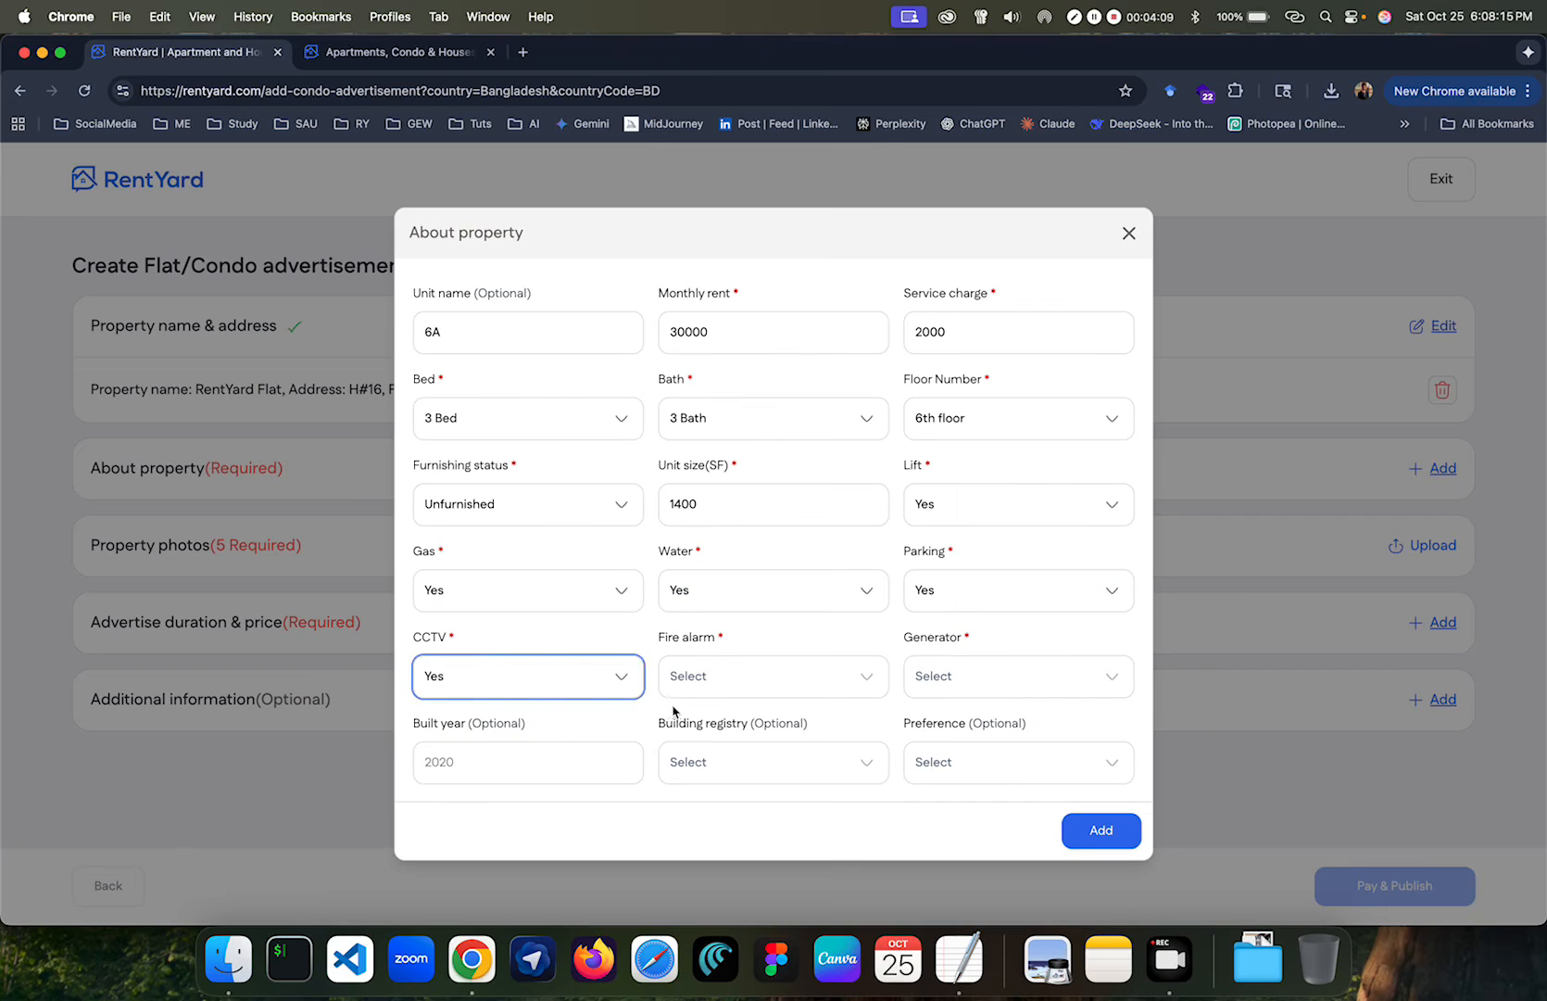
click(696, 690)
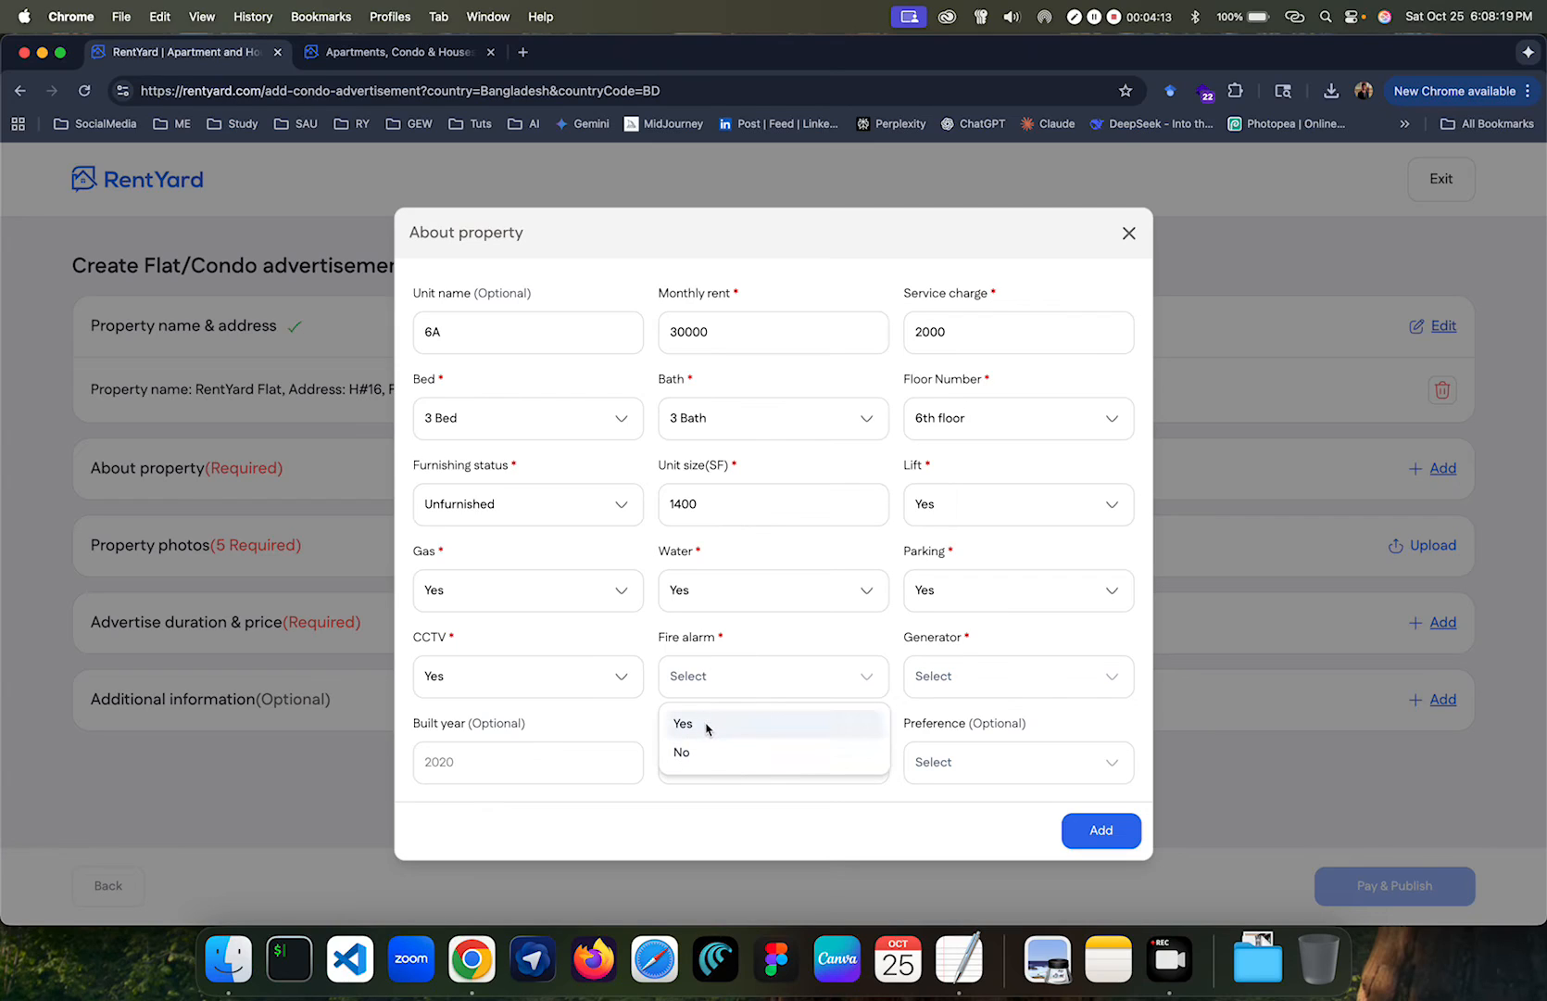
click(706, 729)
click(947, 671)
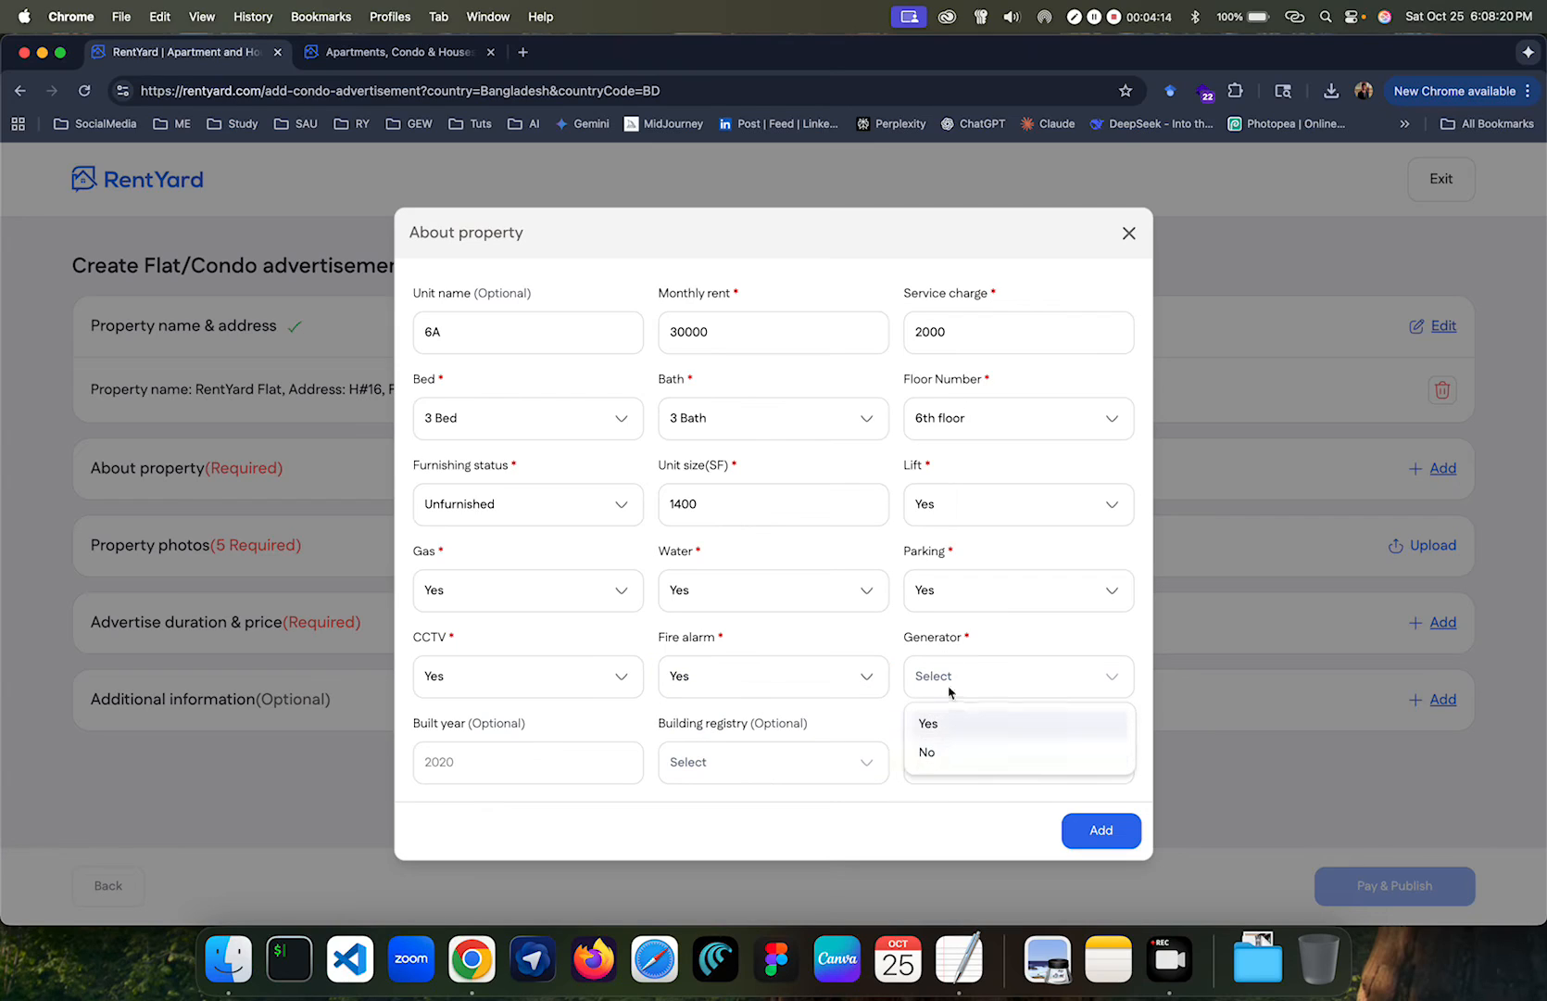
click(944, 752)
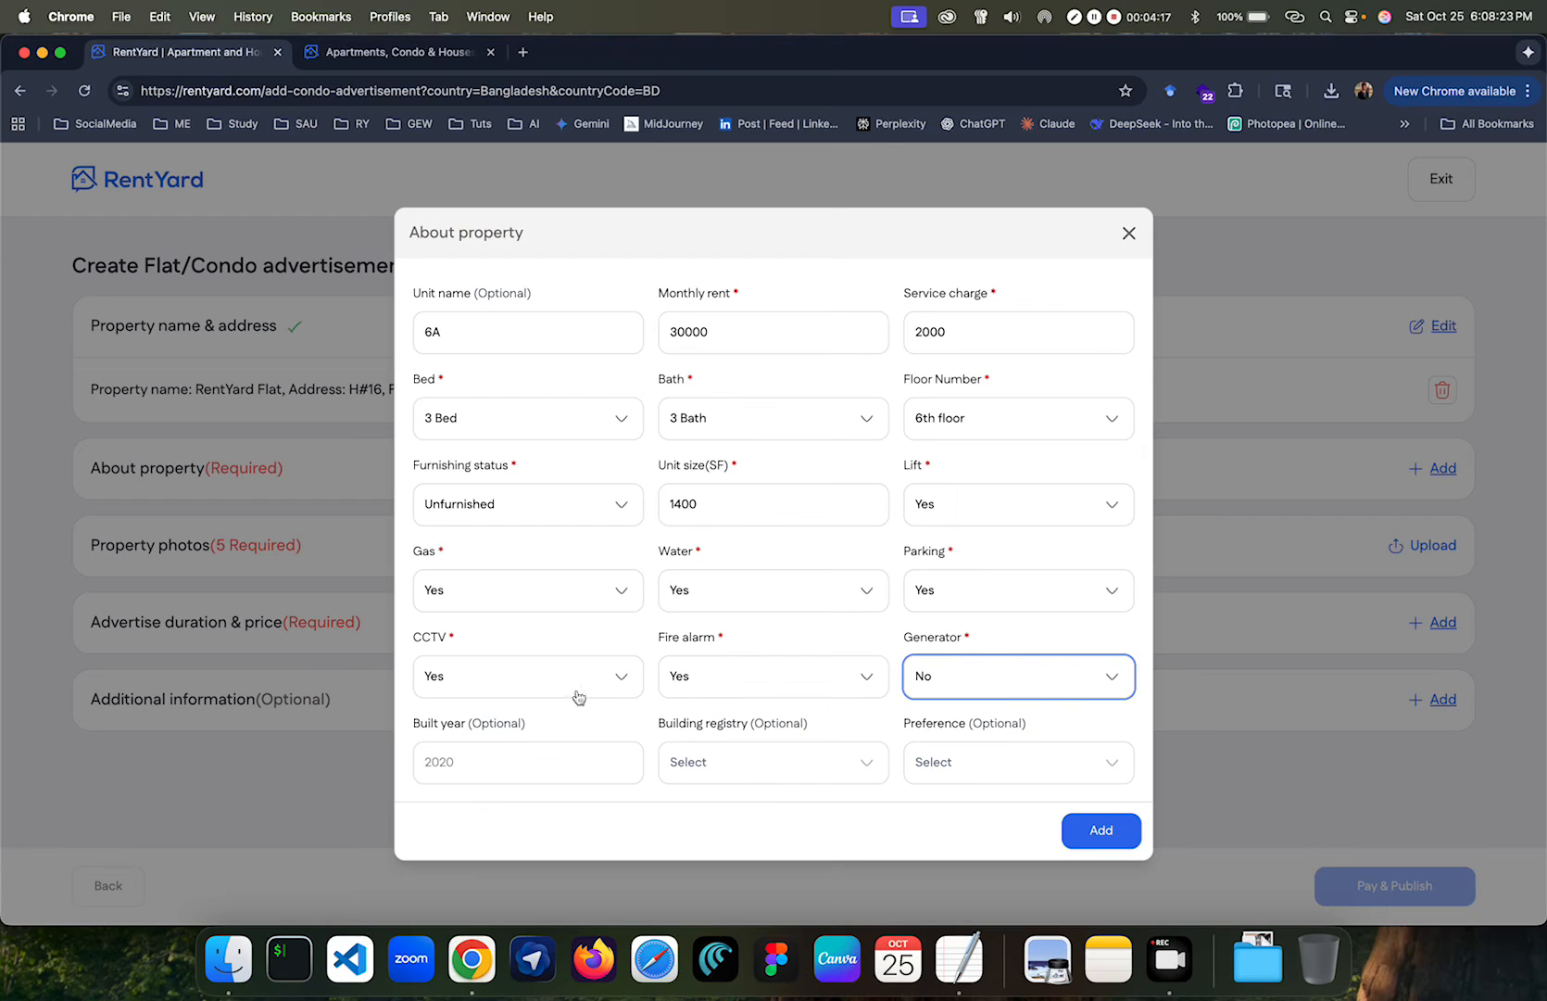
Enter 2019 as the optional built year.
click(536, 758)
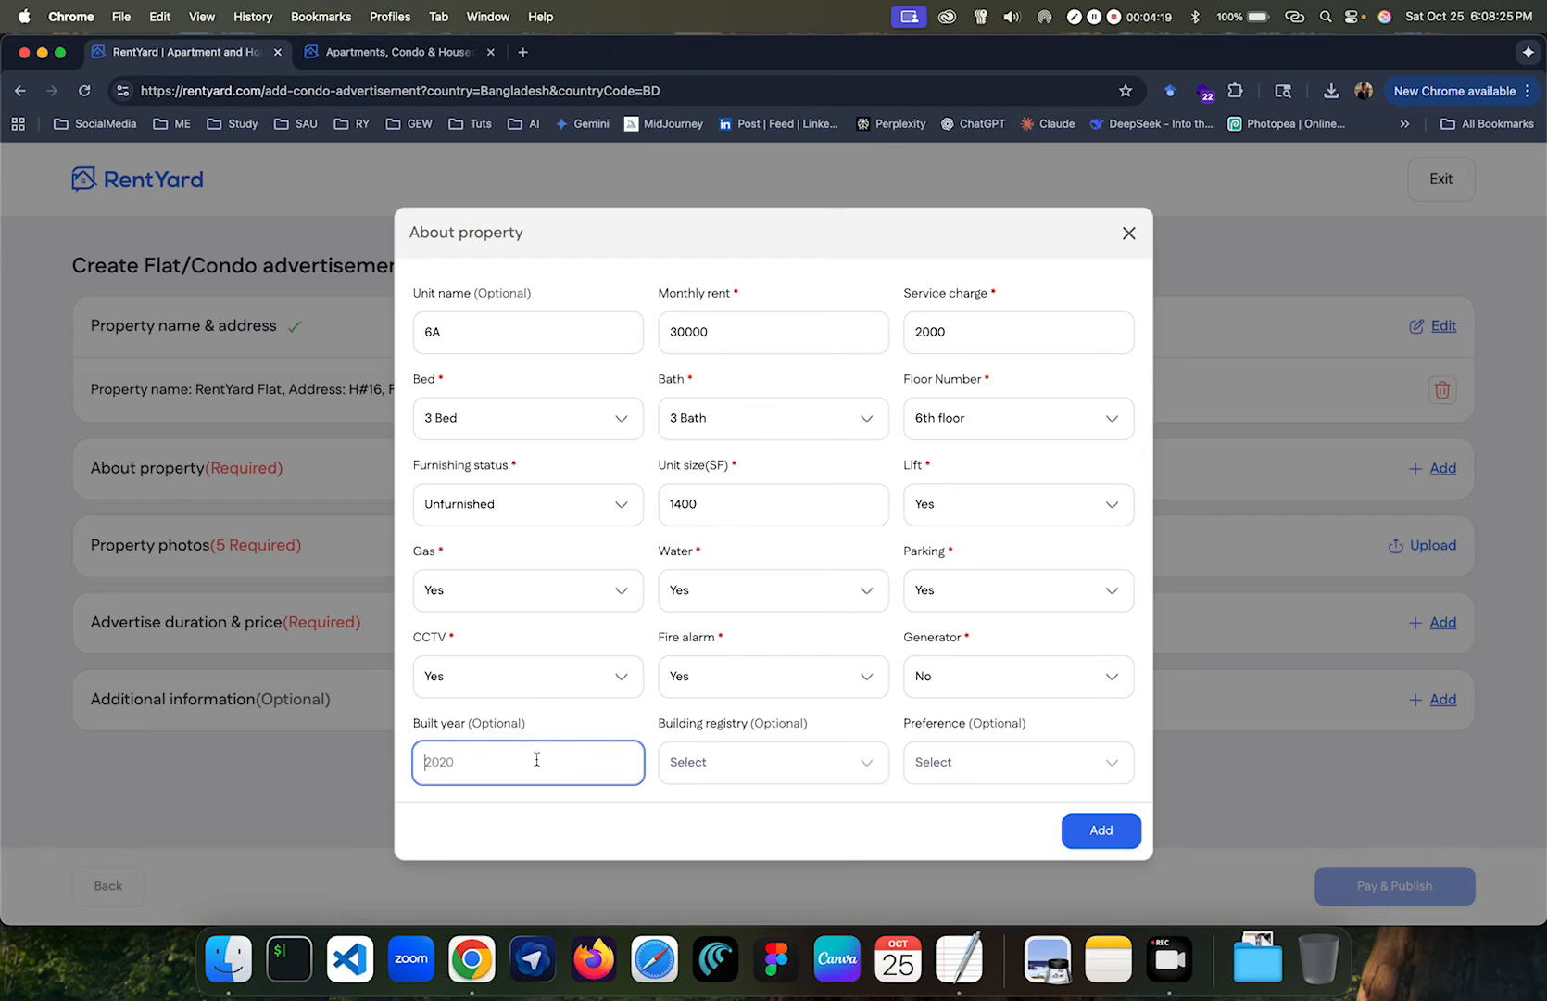
drag(470, 725, 529, 729)
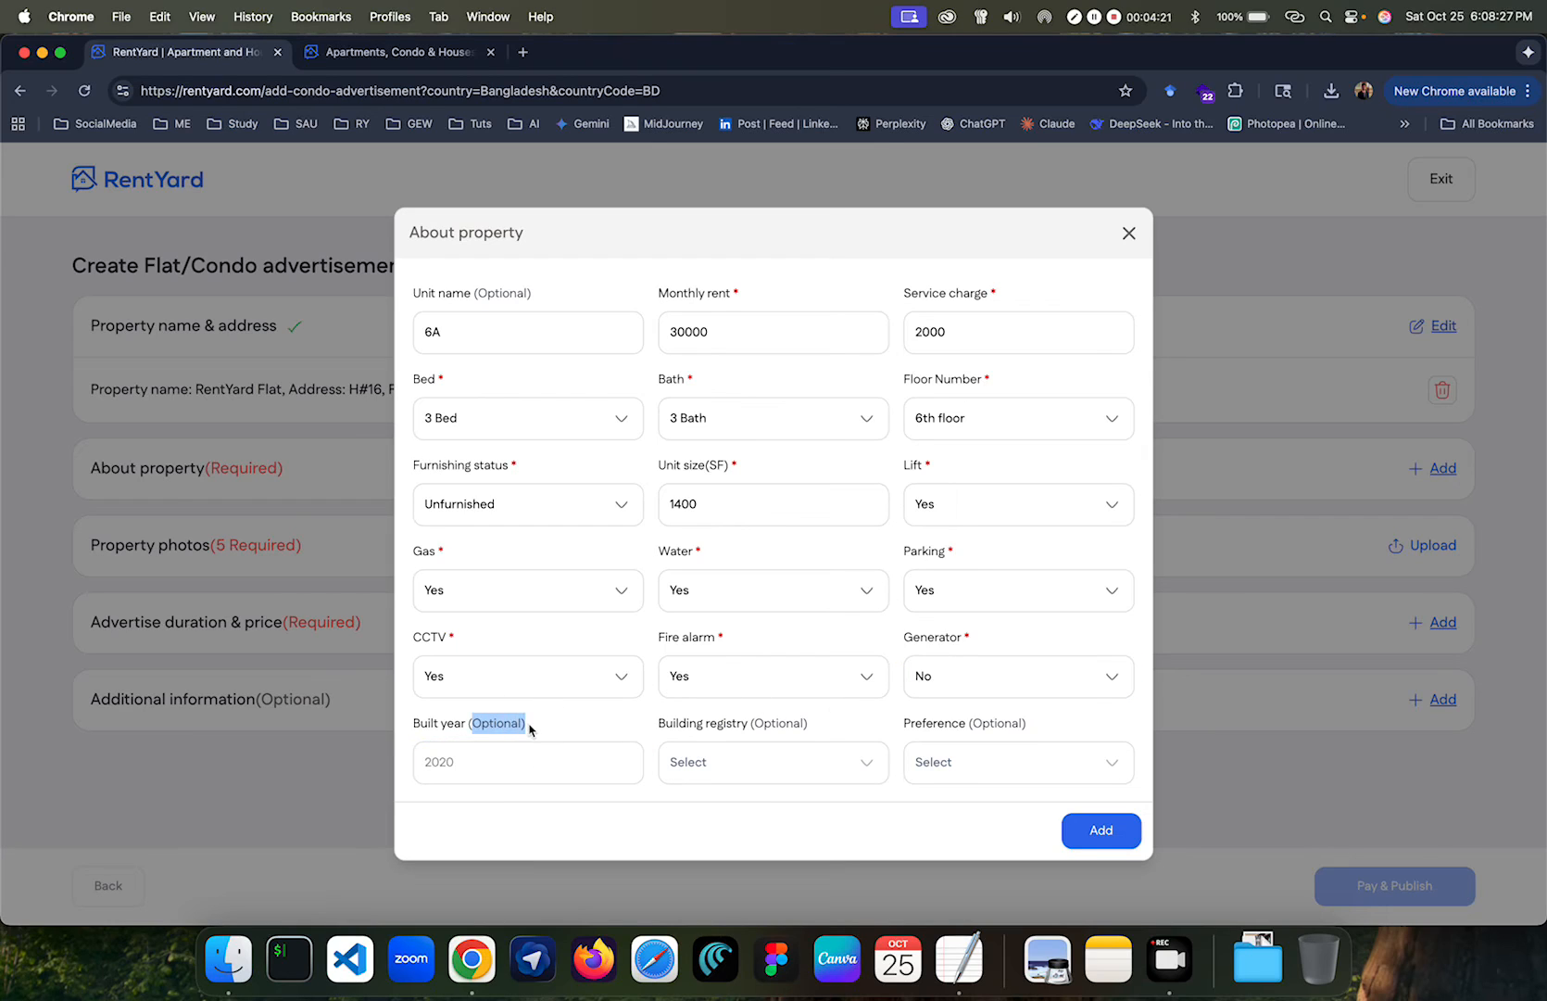
click(564, 757)
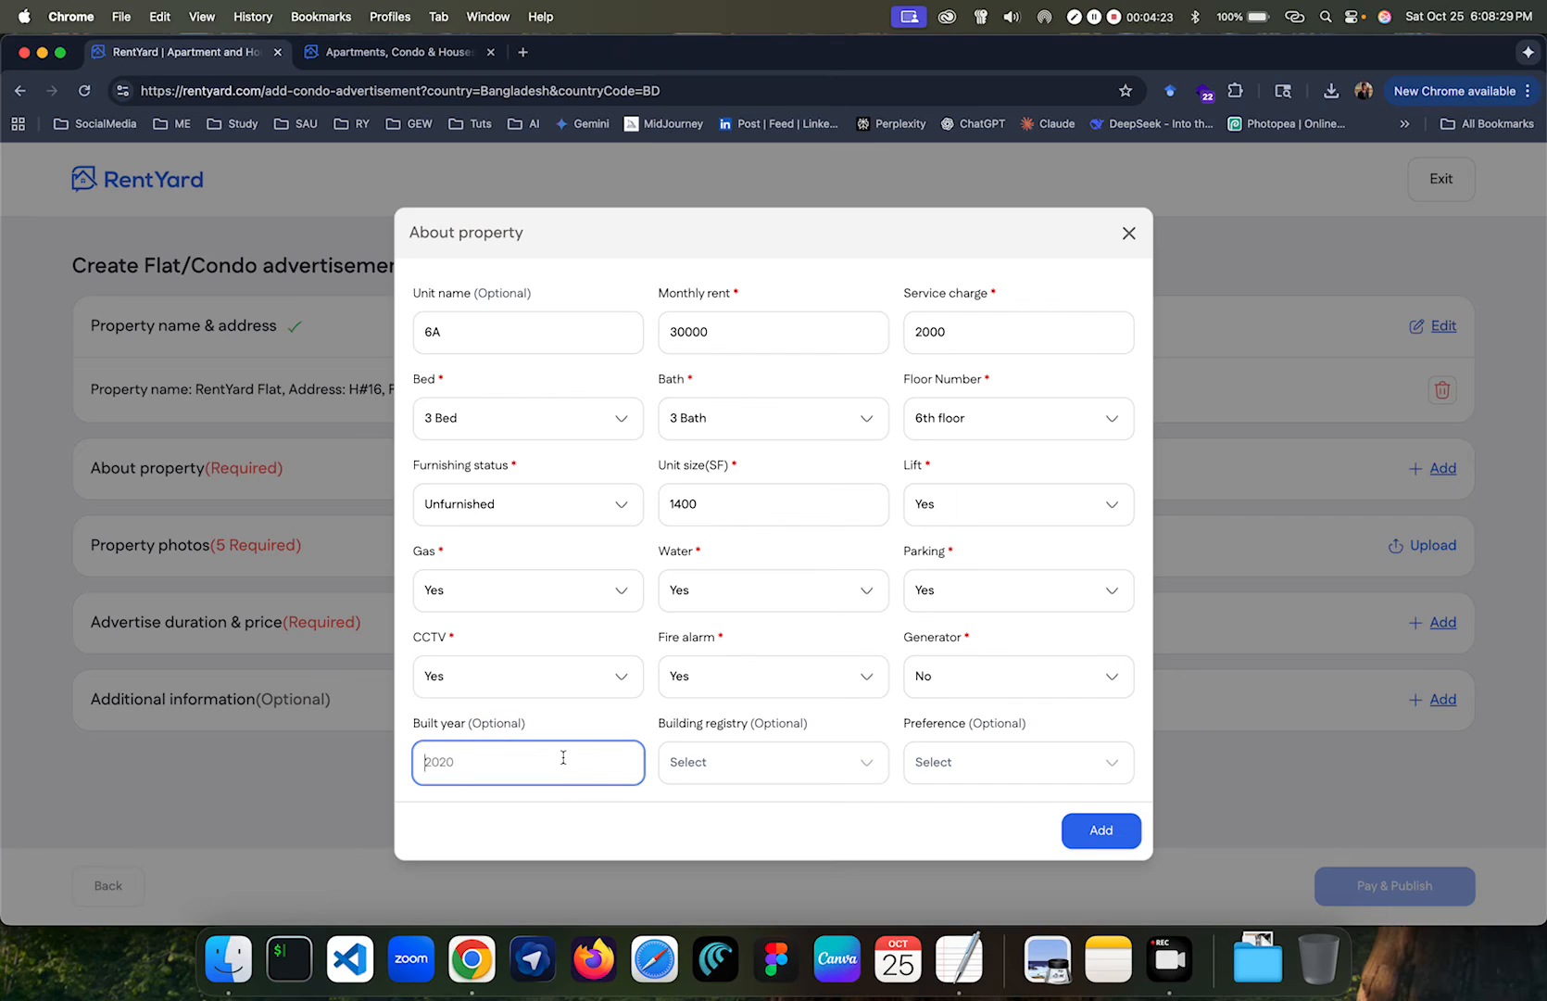
text(14)
text(0)
key(BackSpace)
key(BackSpace)
text(20)
Set Building registry to Residential property and Preference to Family, and add the About property section.
click(754, 779)
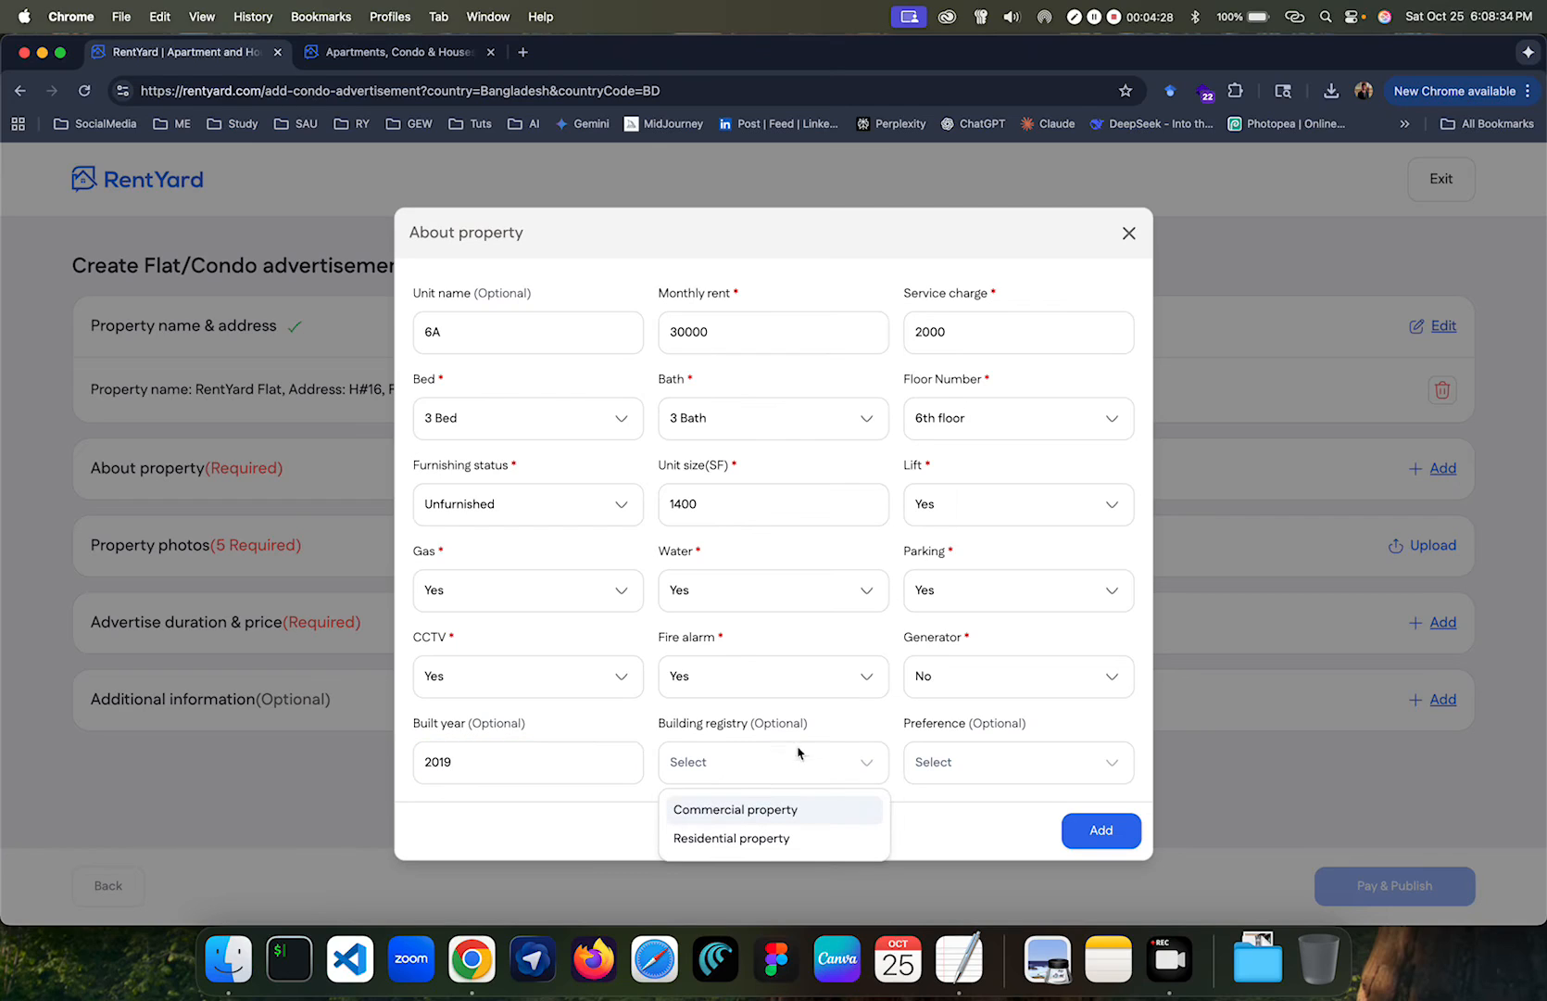
click(775, 838)
click(993, 760)
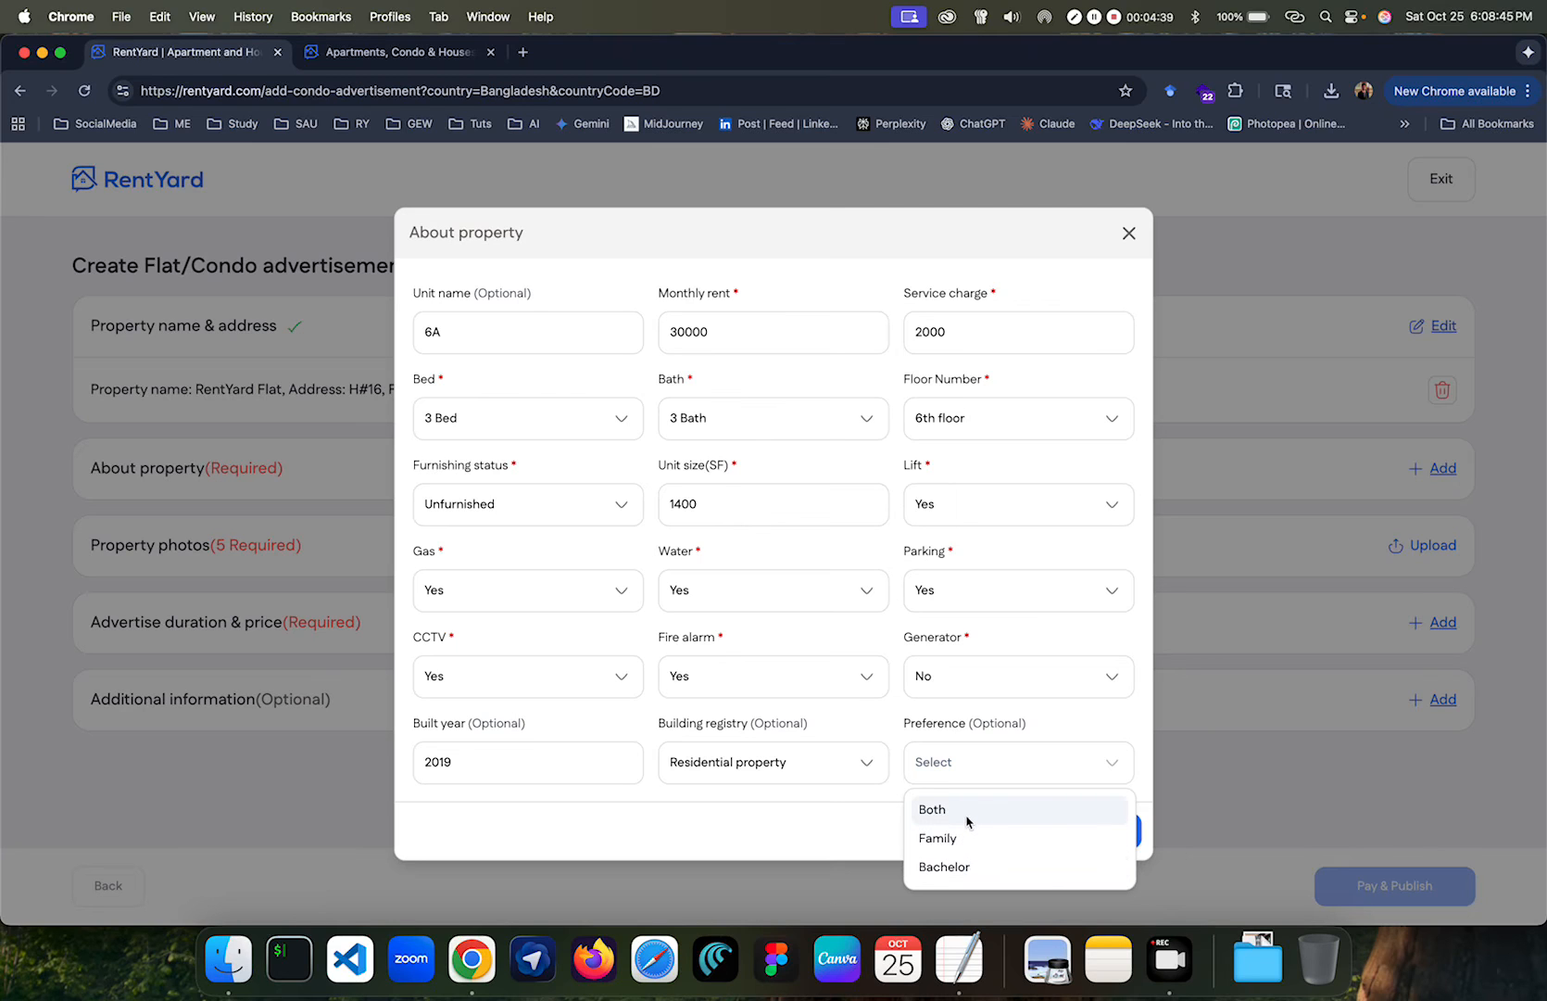
click(957, 839)
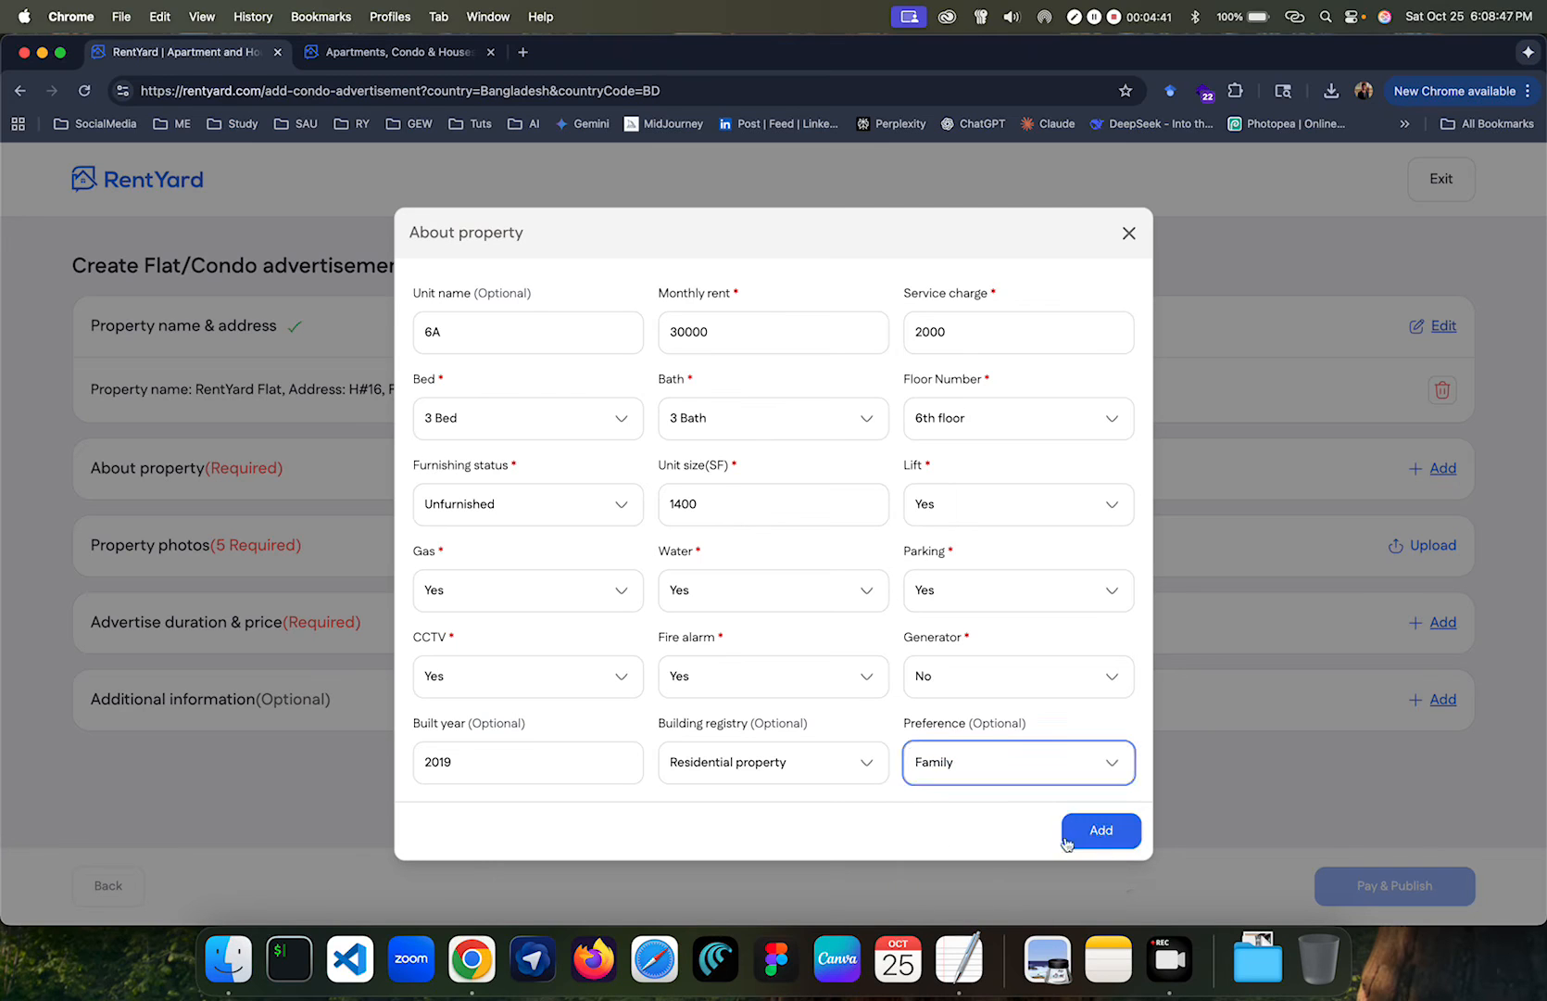
click(1066, 833)
Upload the five .webp pictures from the Finder images folder as the property photos and add them.
scroll(999, 705, down, 2)
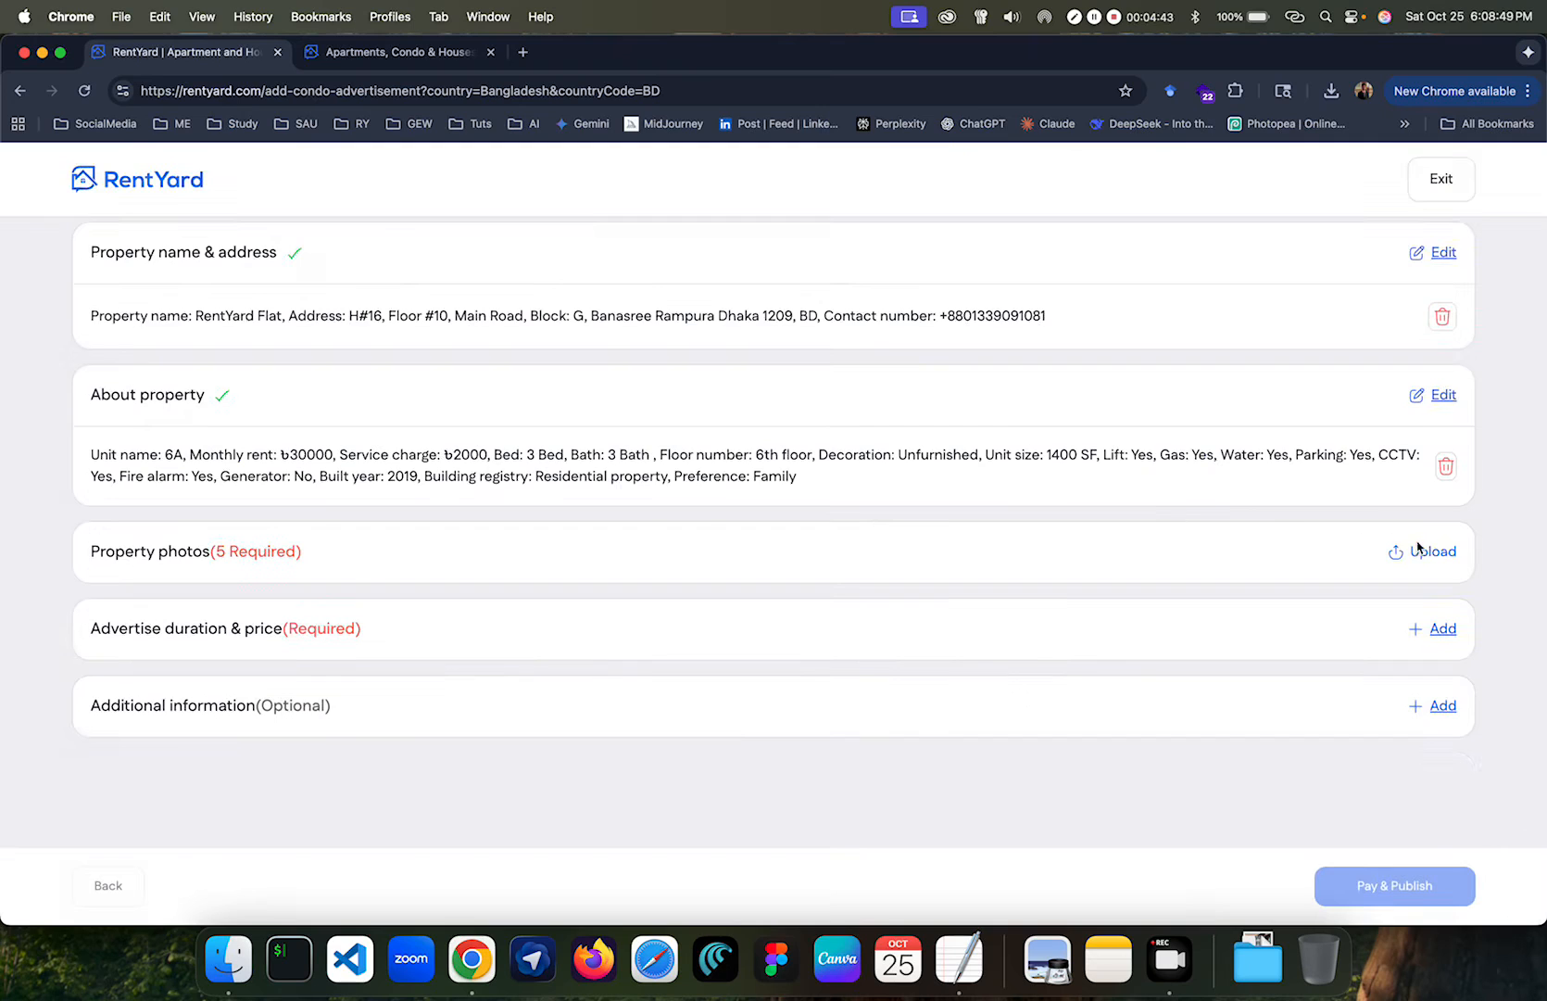
click(1420, 550)
click(210, 980)
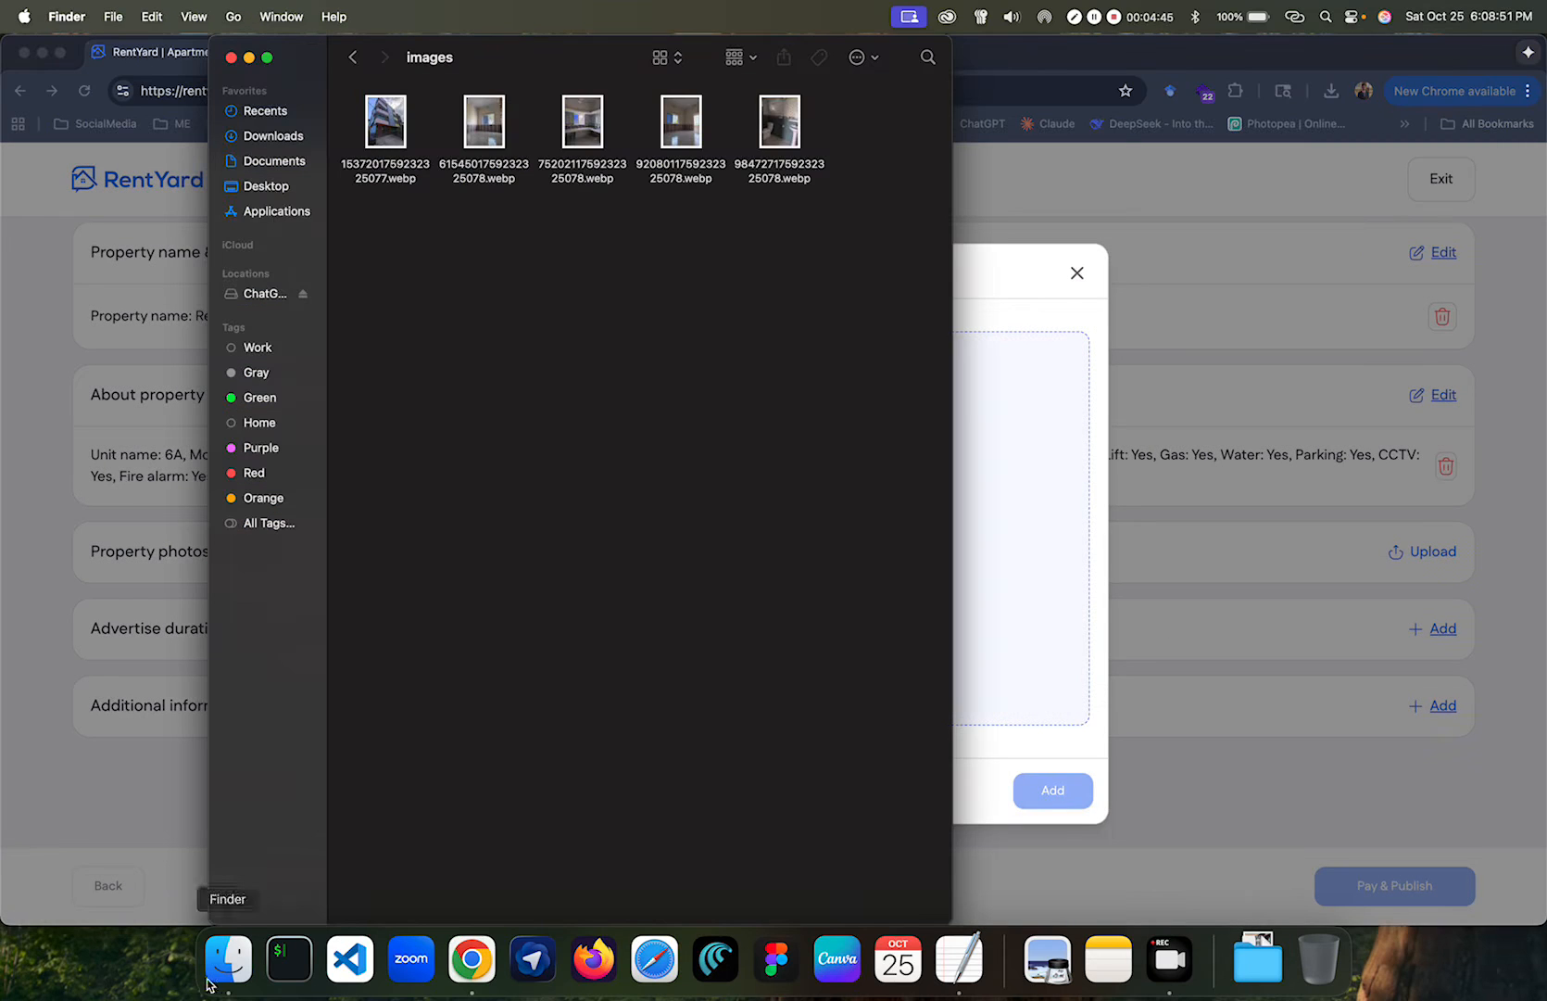
drag(407, 242, 1025, 430)
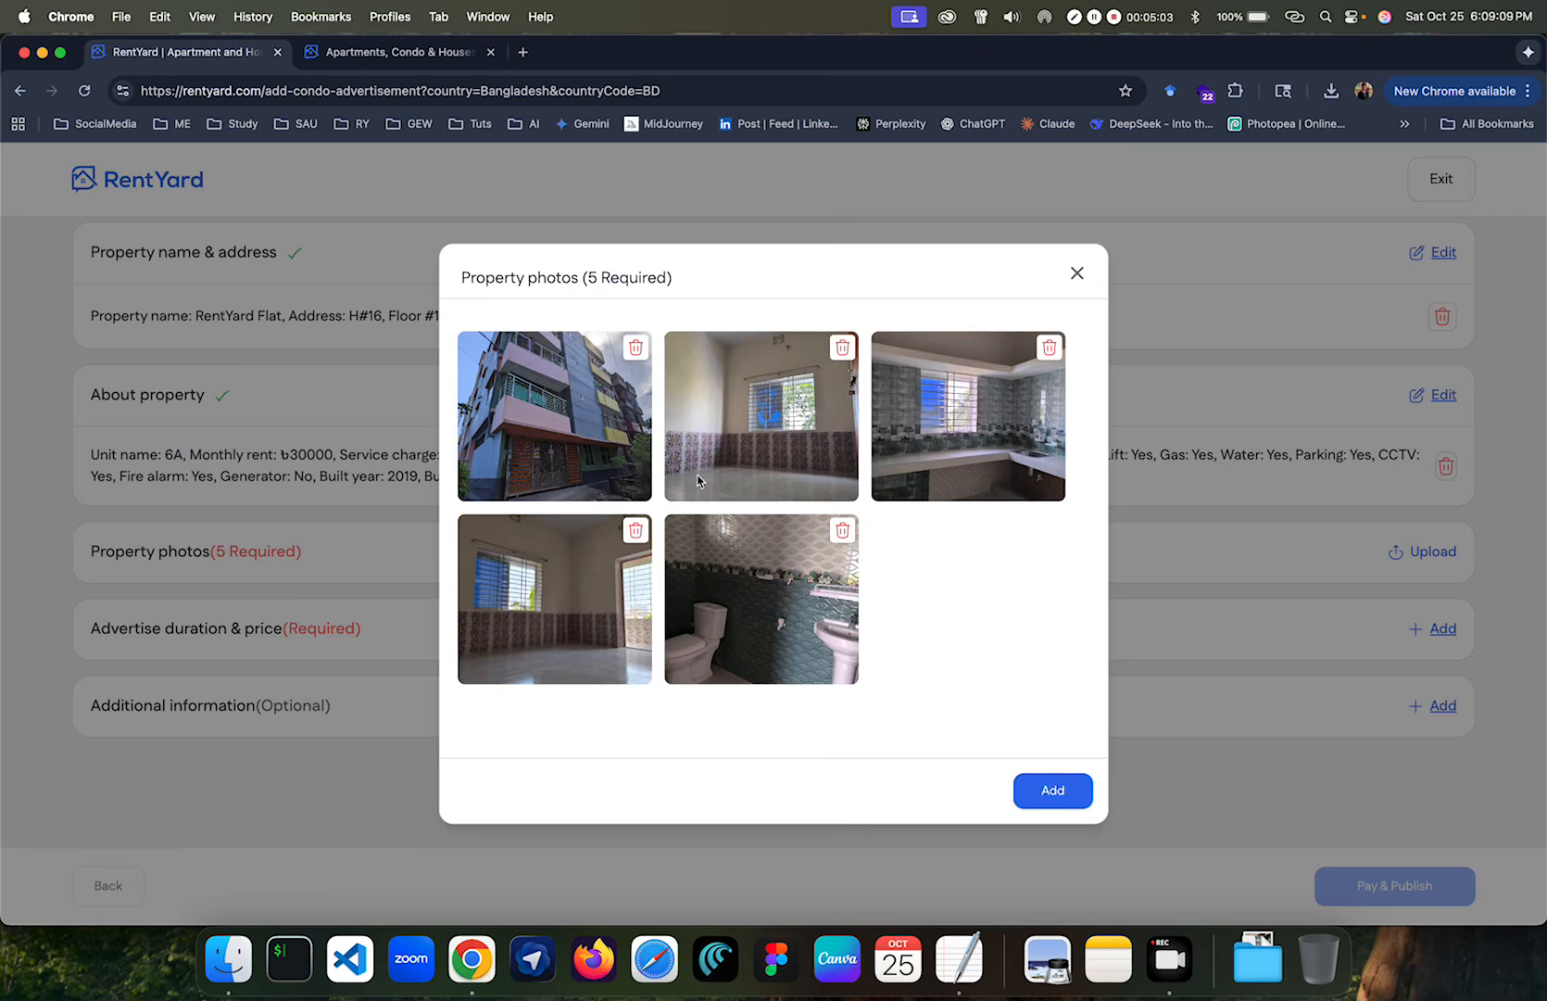
click(1050, 803)
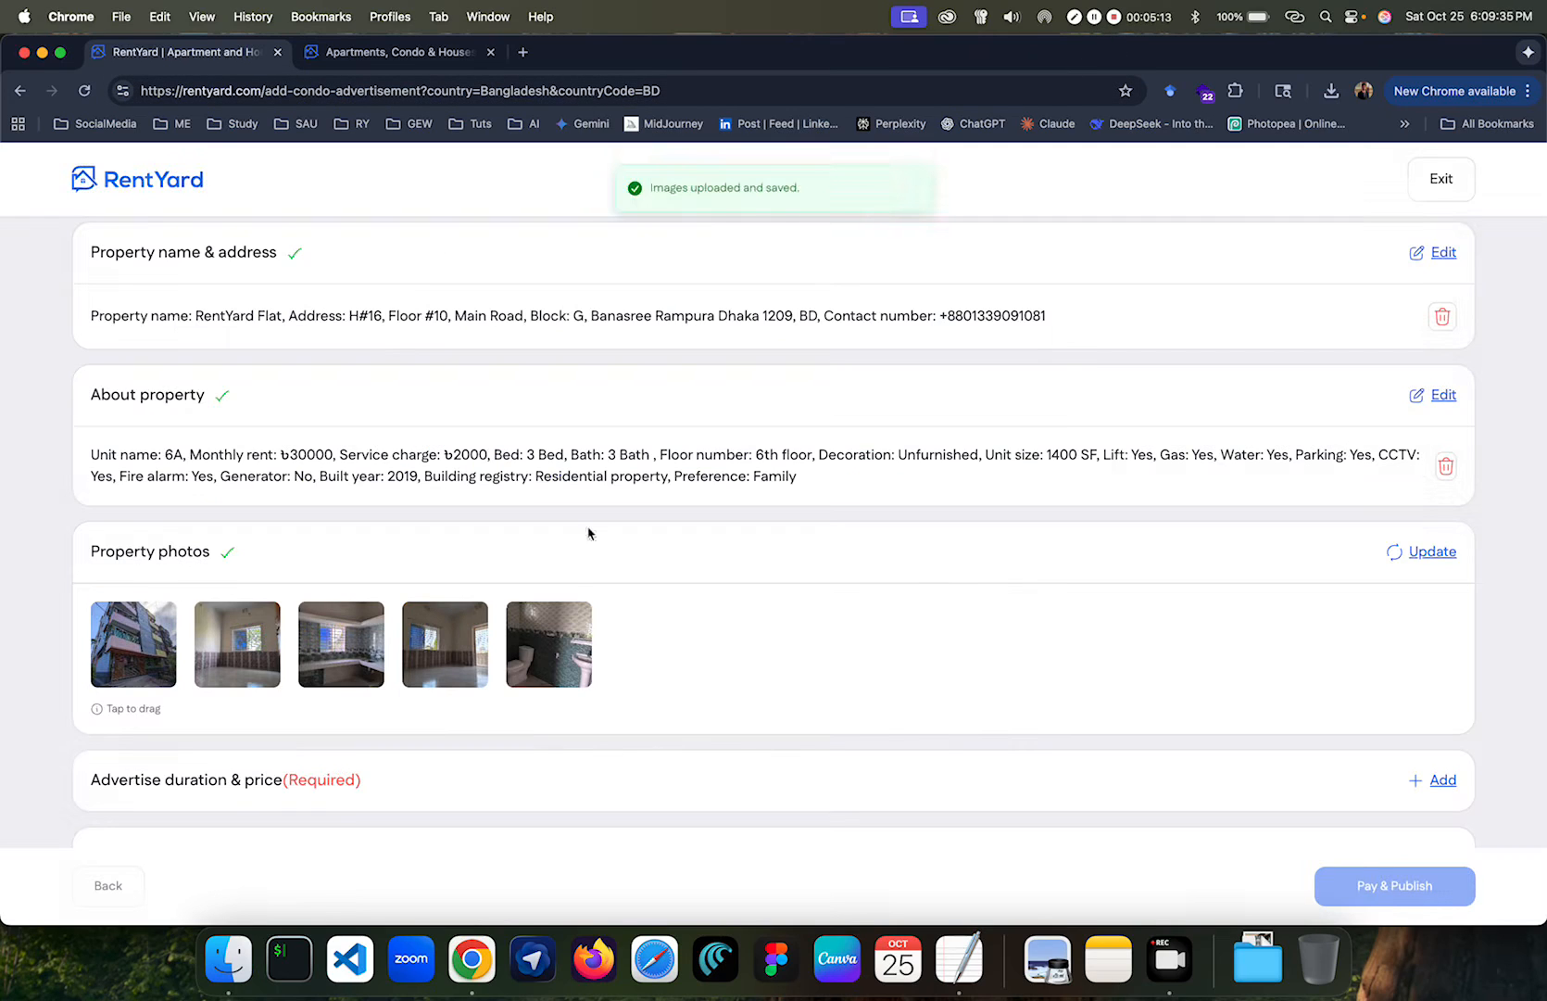
Try reordering the uploaded property photos by moving interior shots toward the front of the row.
drag(244, 648, 152, 659)
drag(333, 663, 230, 665)
drag(412, 653, 100, 653)
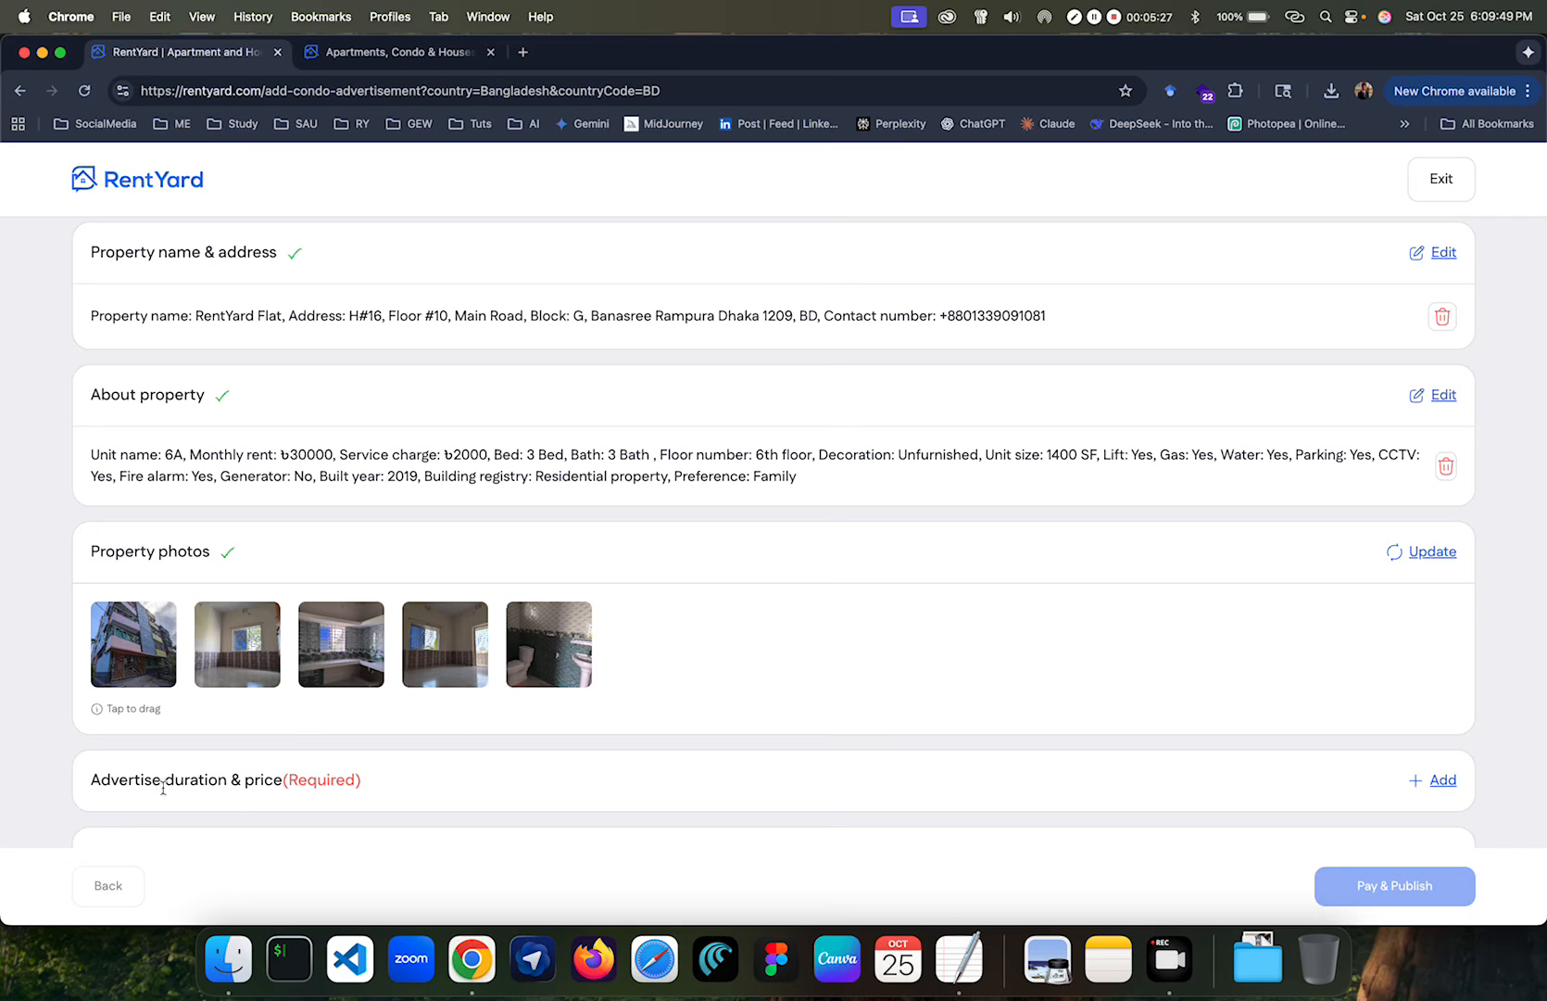
Open the advertise duration and price settings and compare the prices of Monthly advertise and Per day advertise.
scroll(318, 686, down, 3)
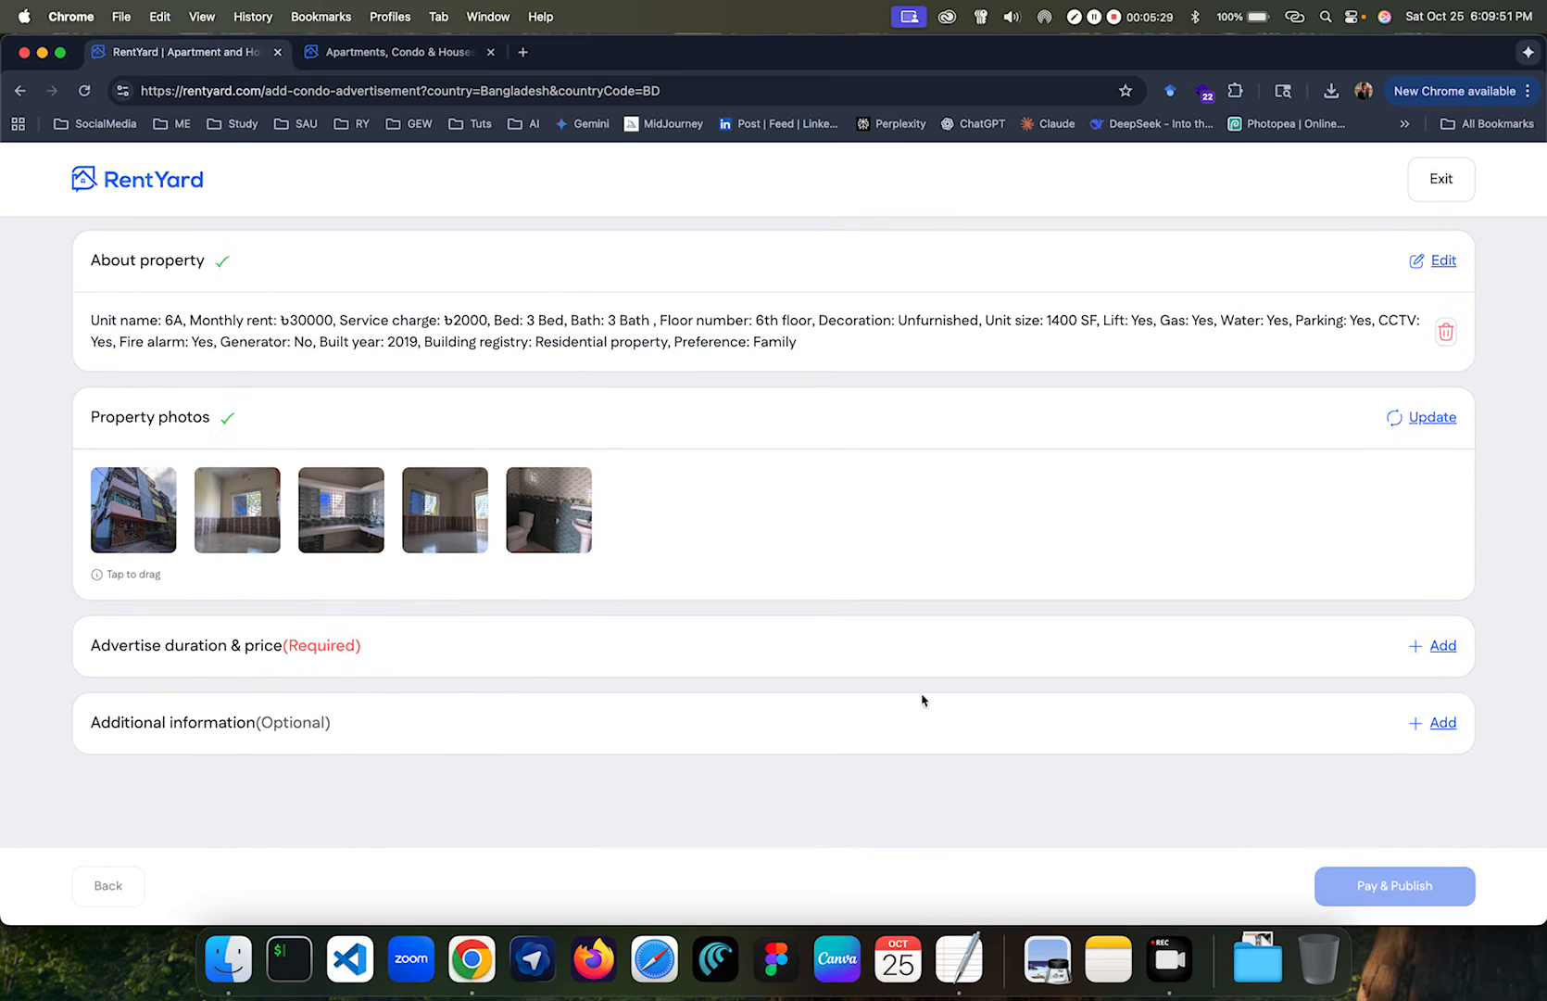
click(1421, 646)
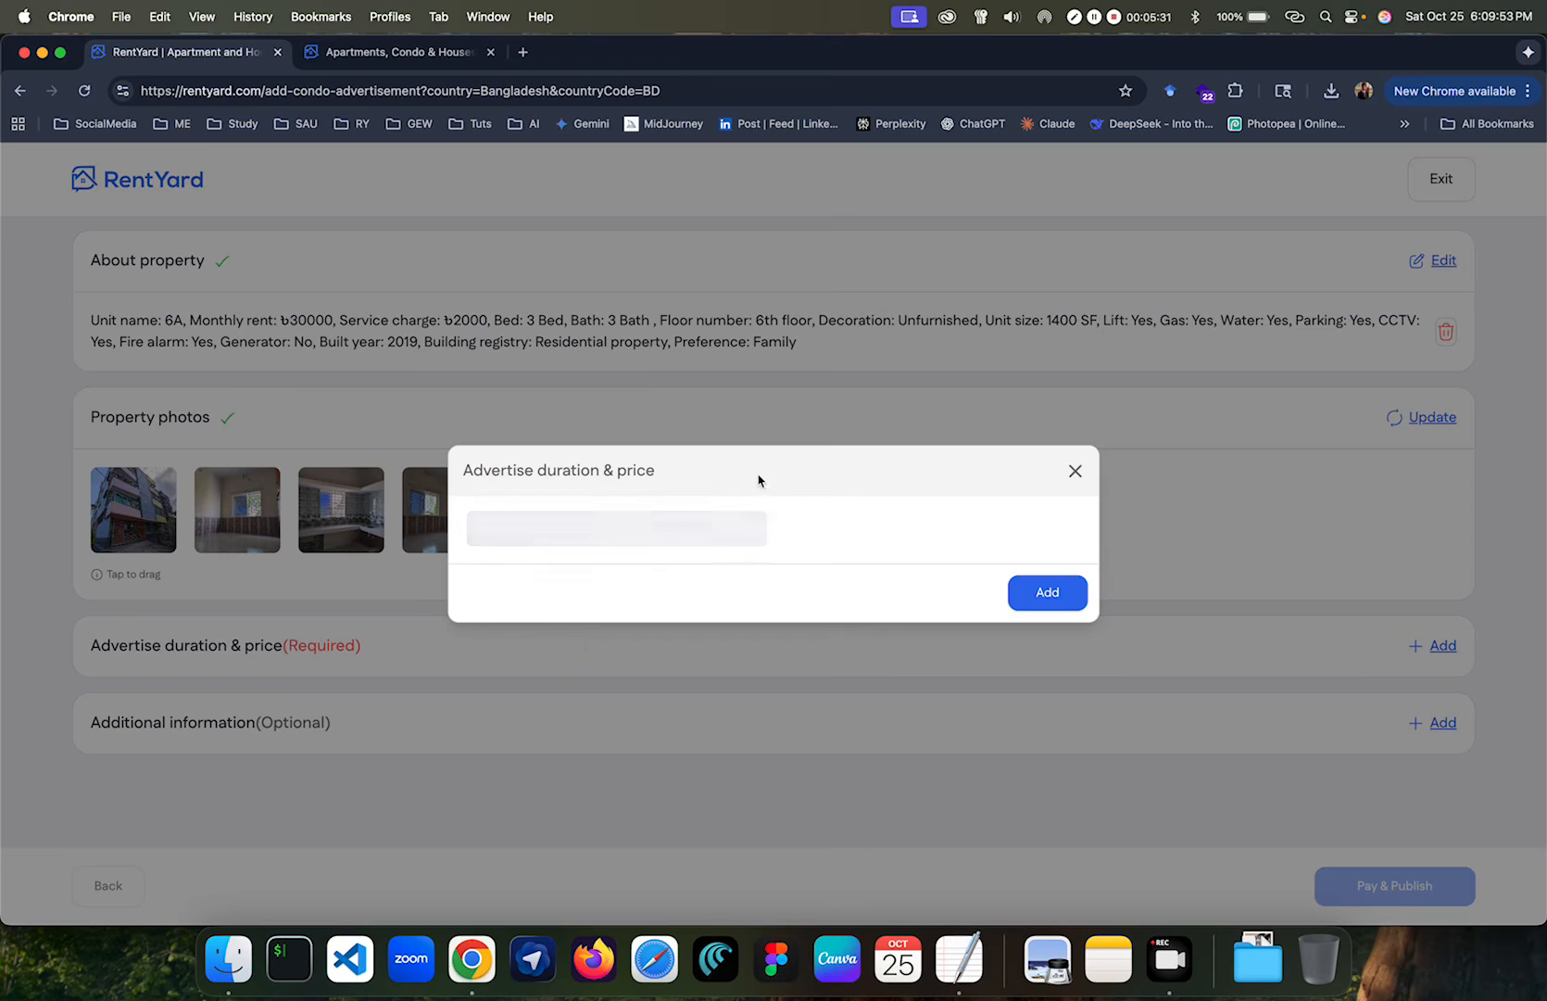
click(650, 560)
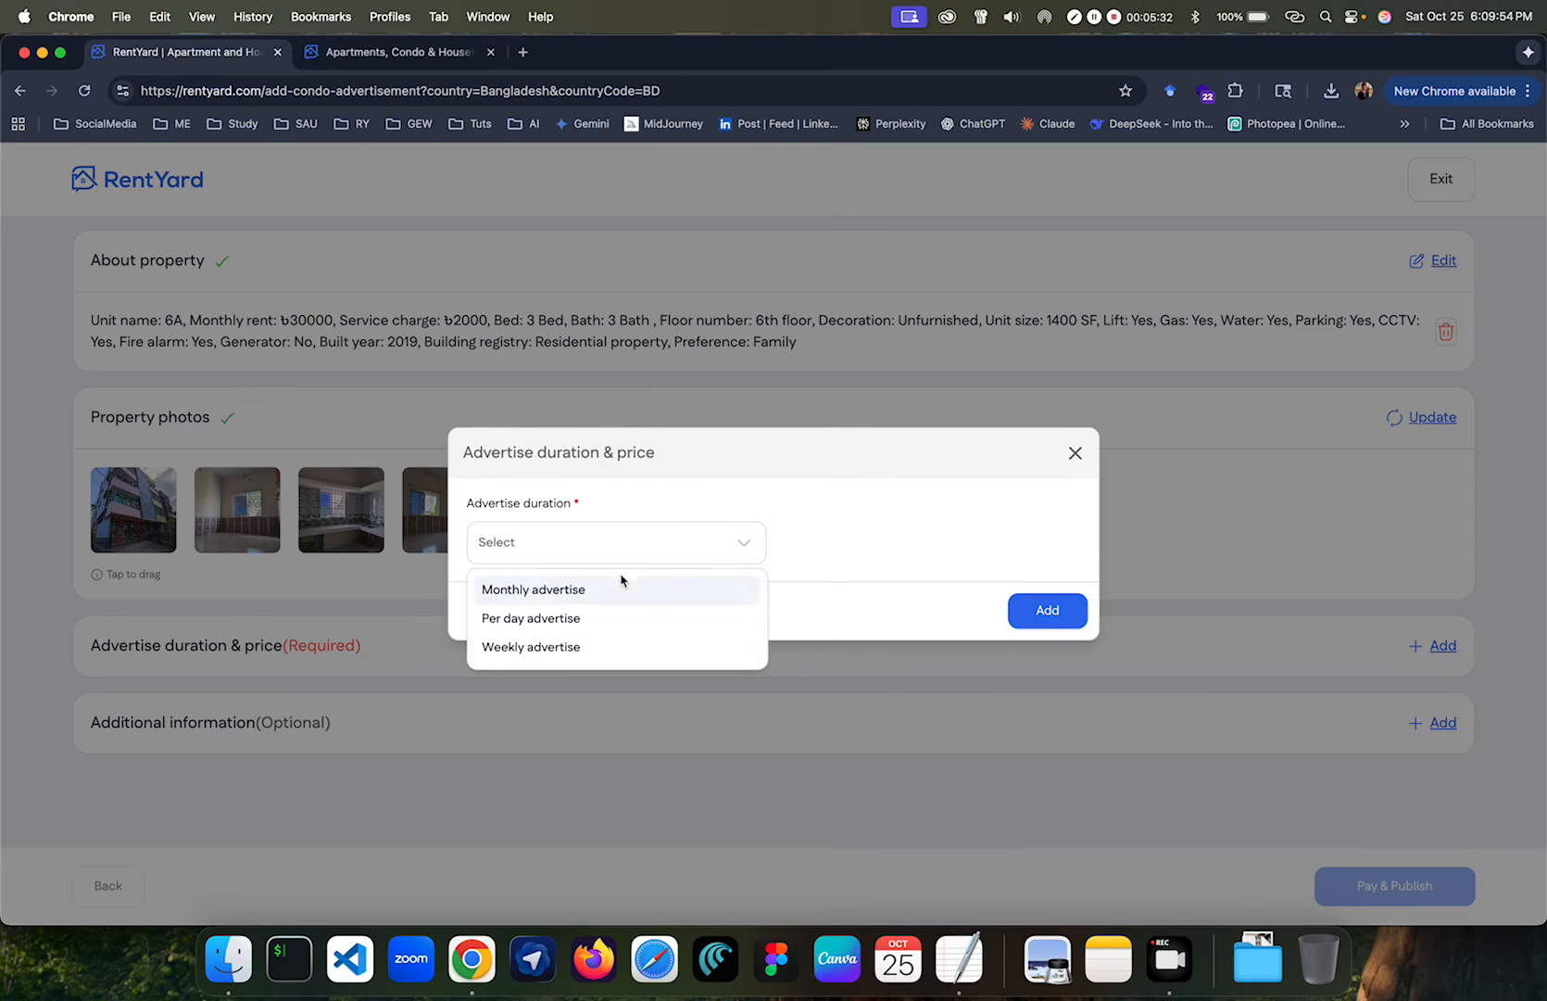
click(566, 593)
drag(1034, 542, 1099, 544)
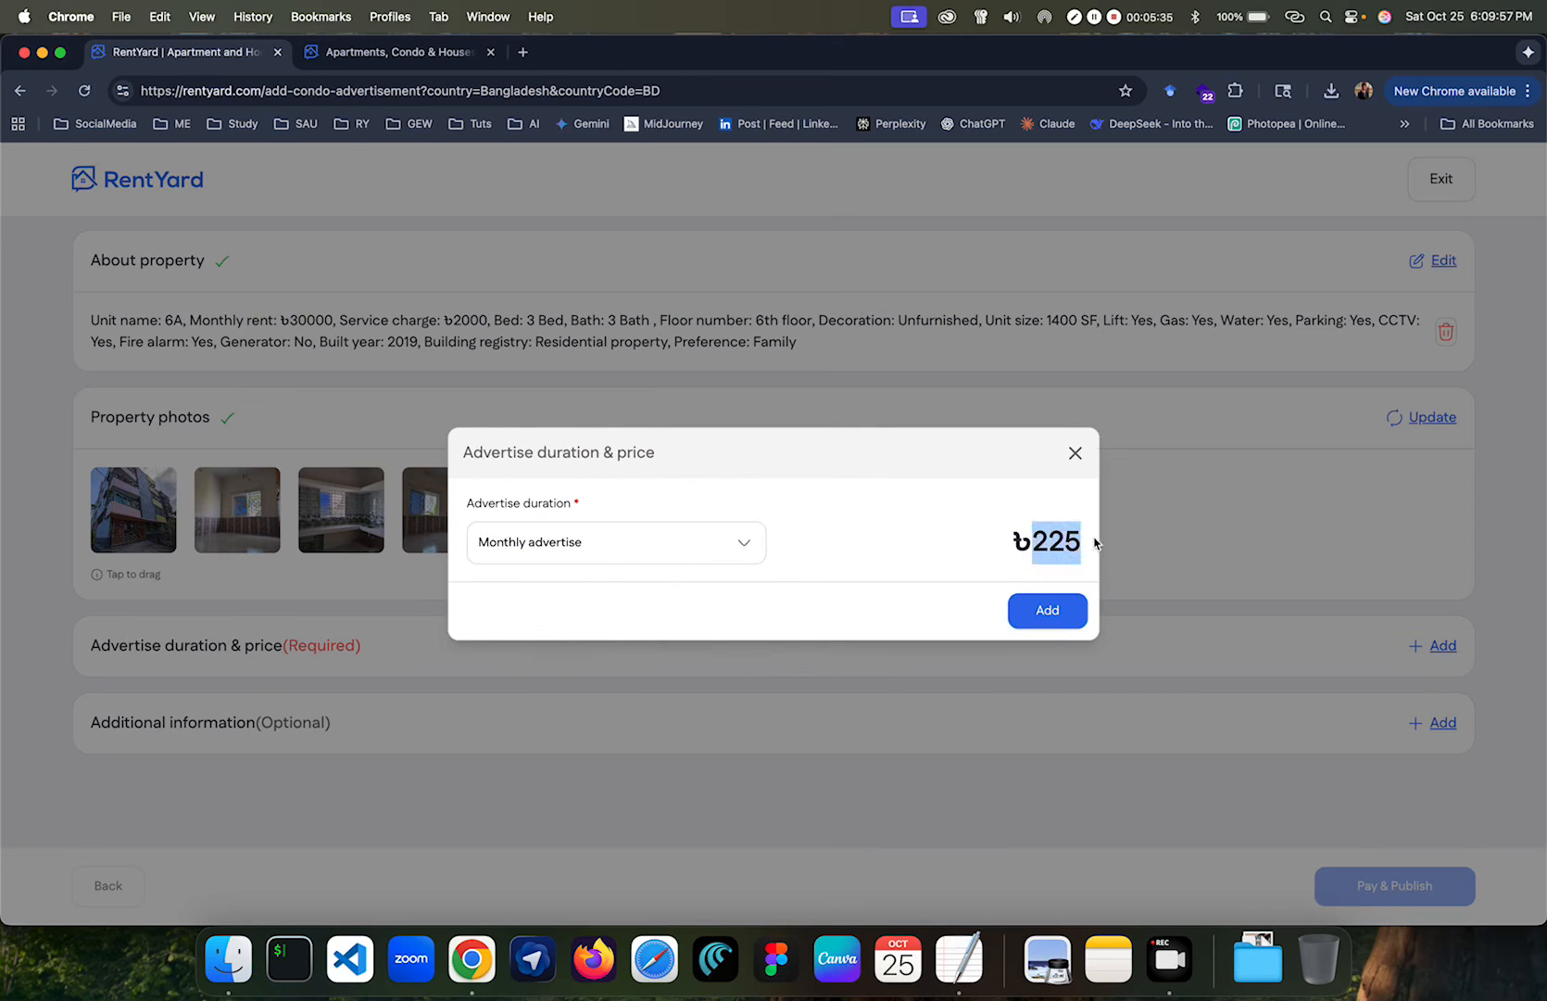
click(908, 544)
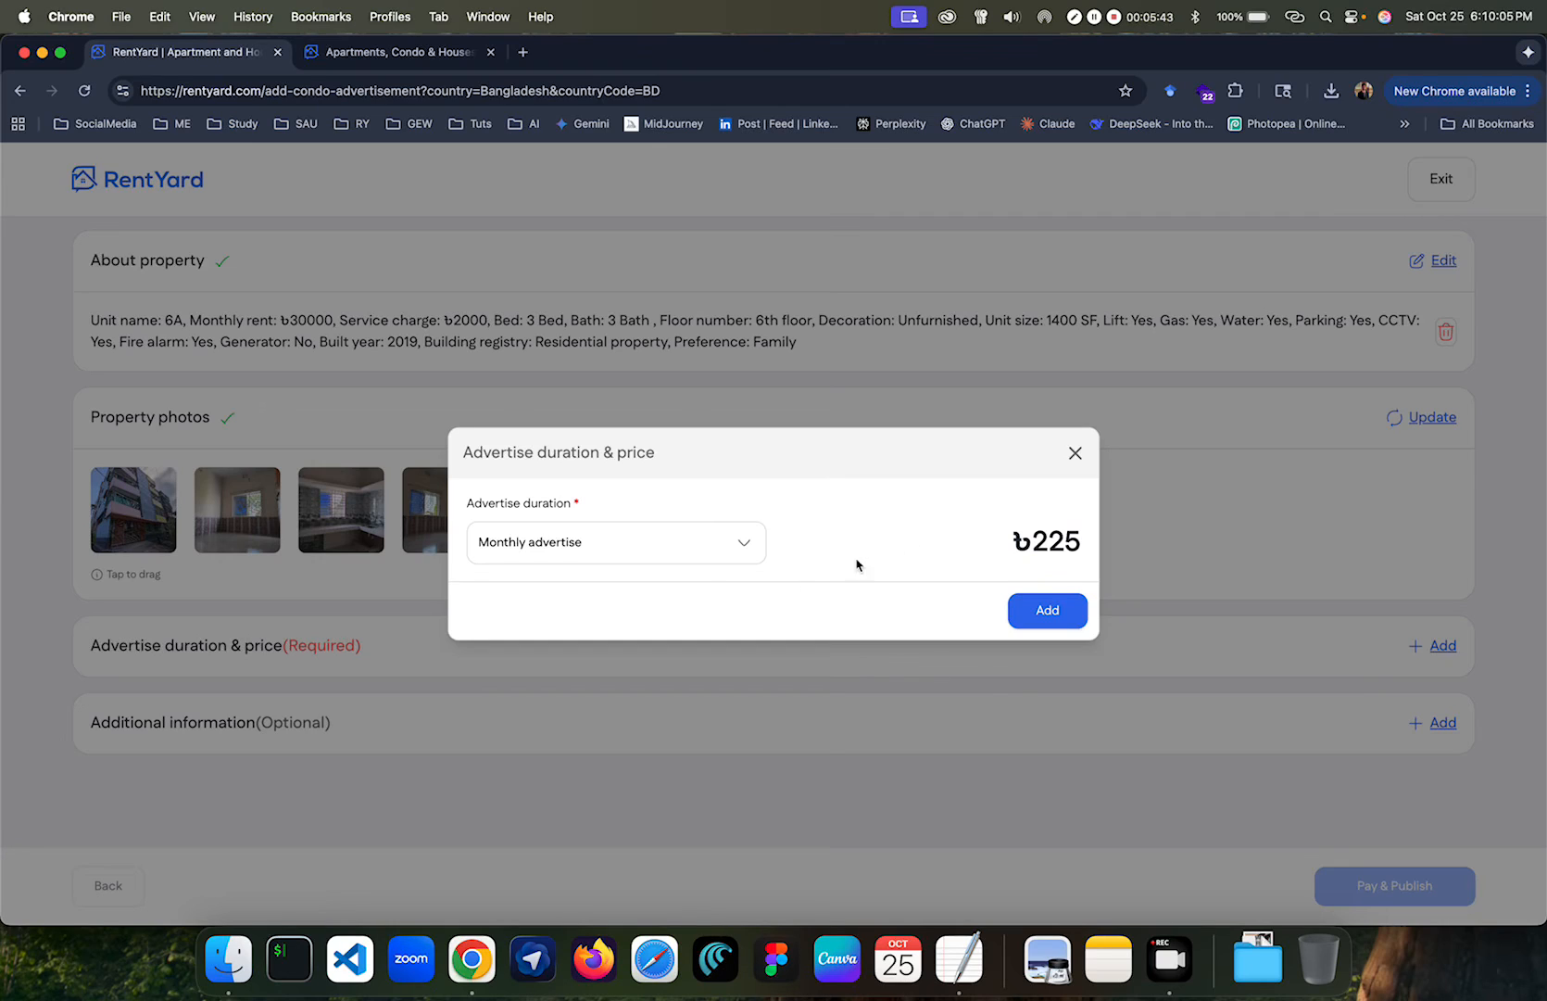
click(682, 554)
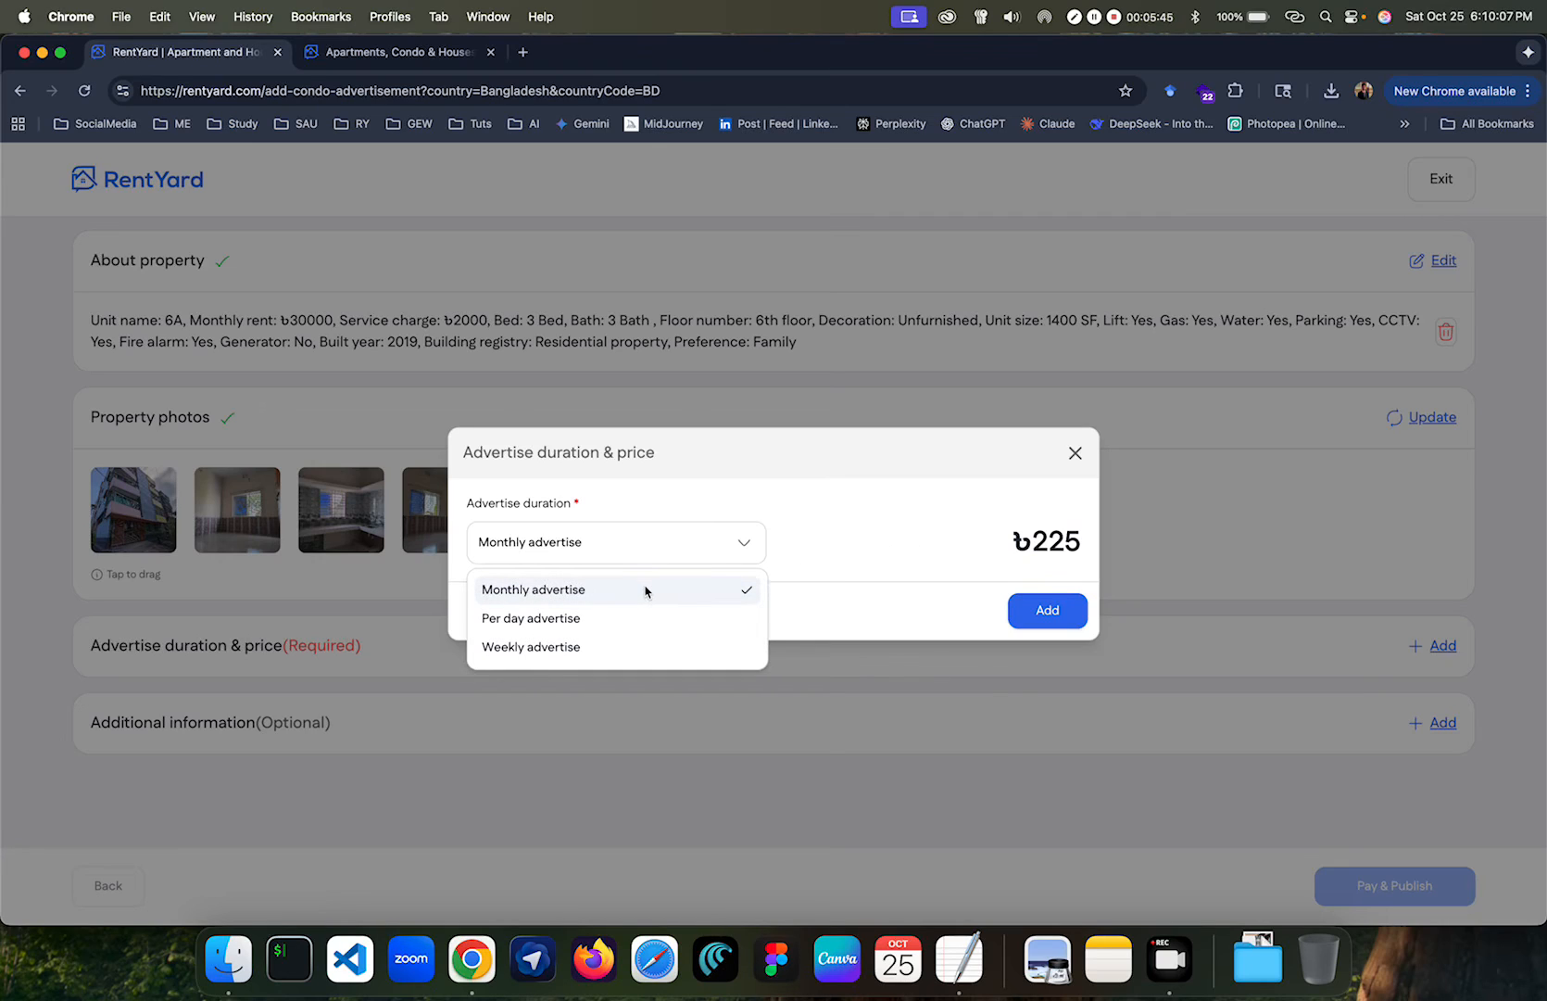
click(646, 590)
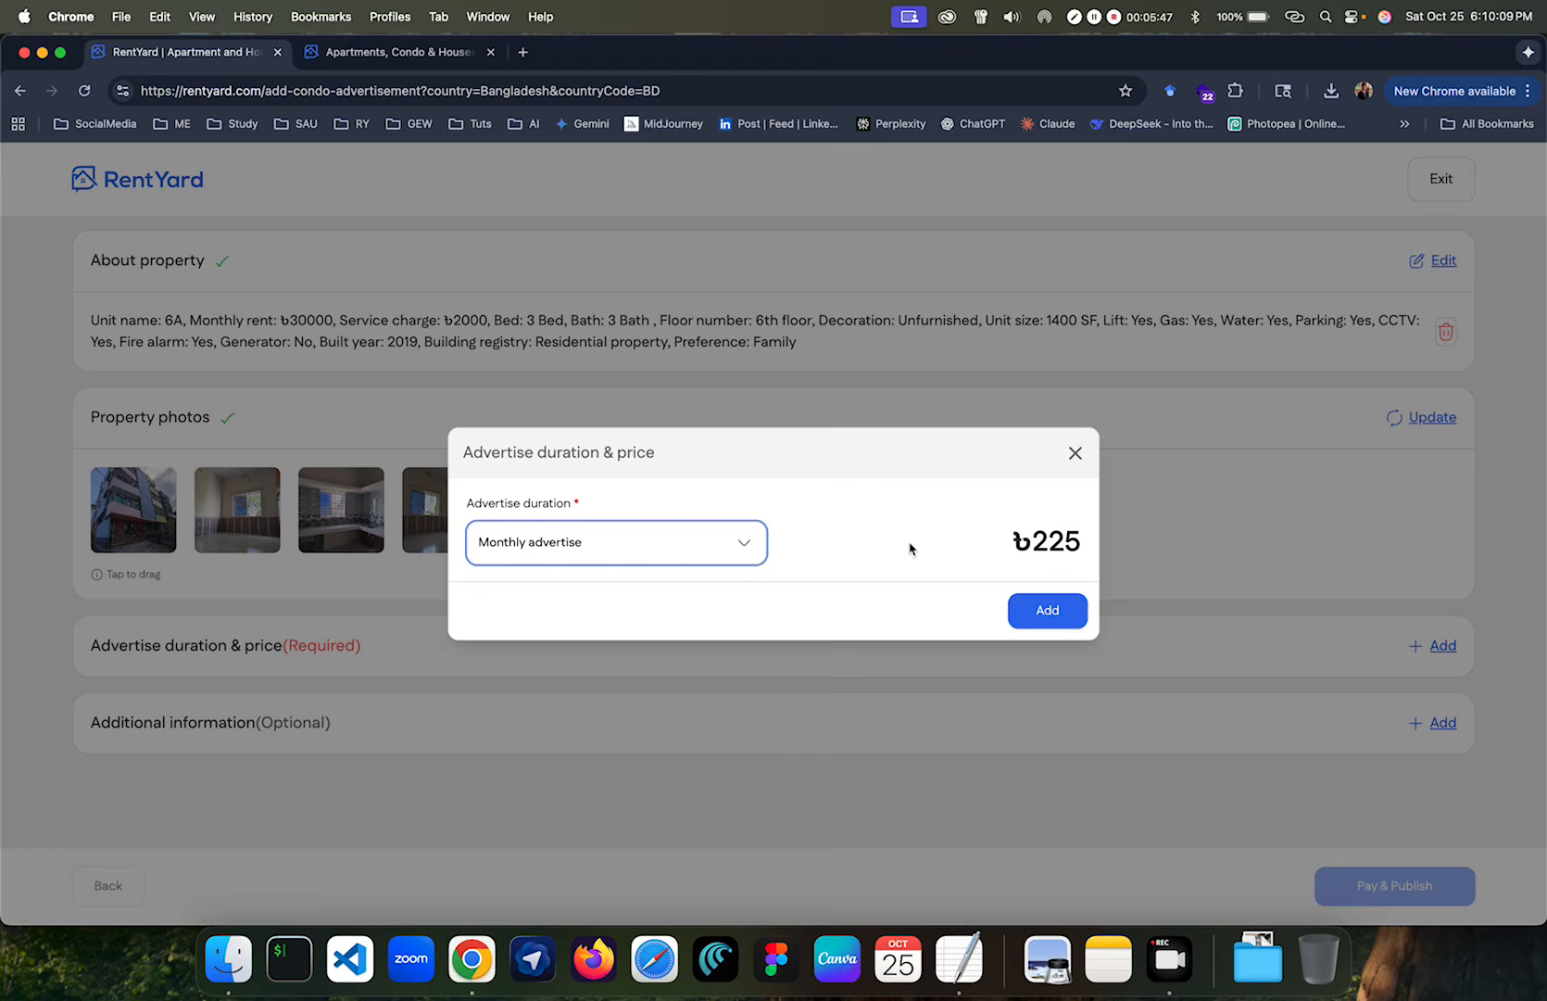
click(704, 542)
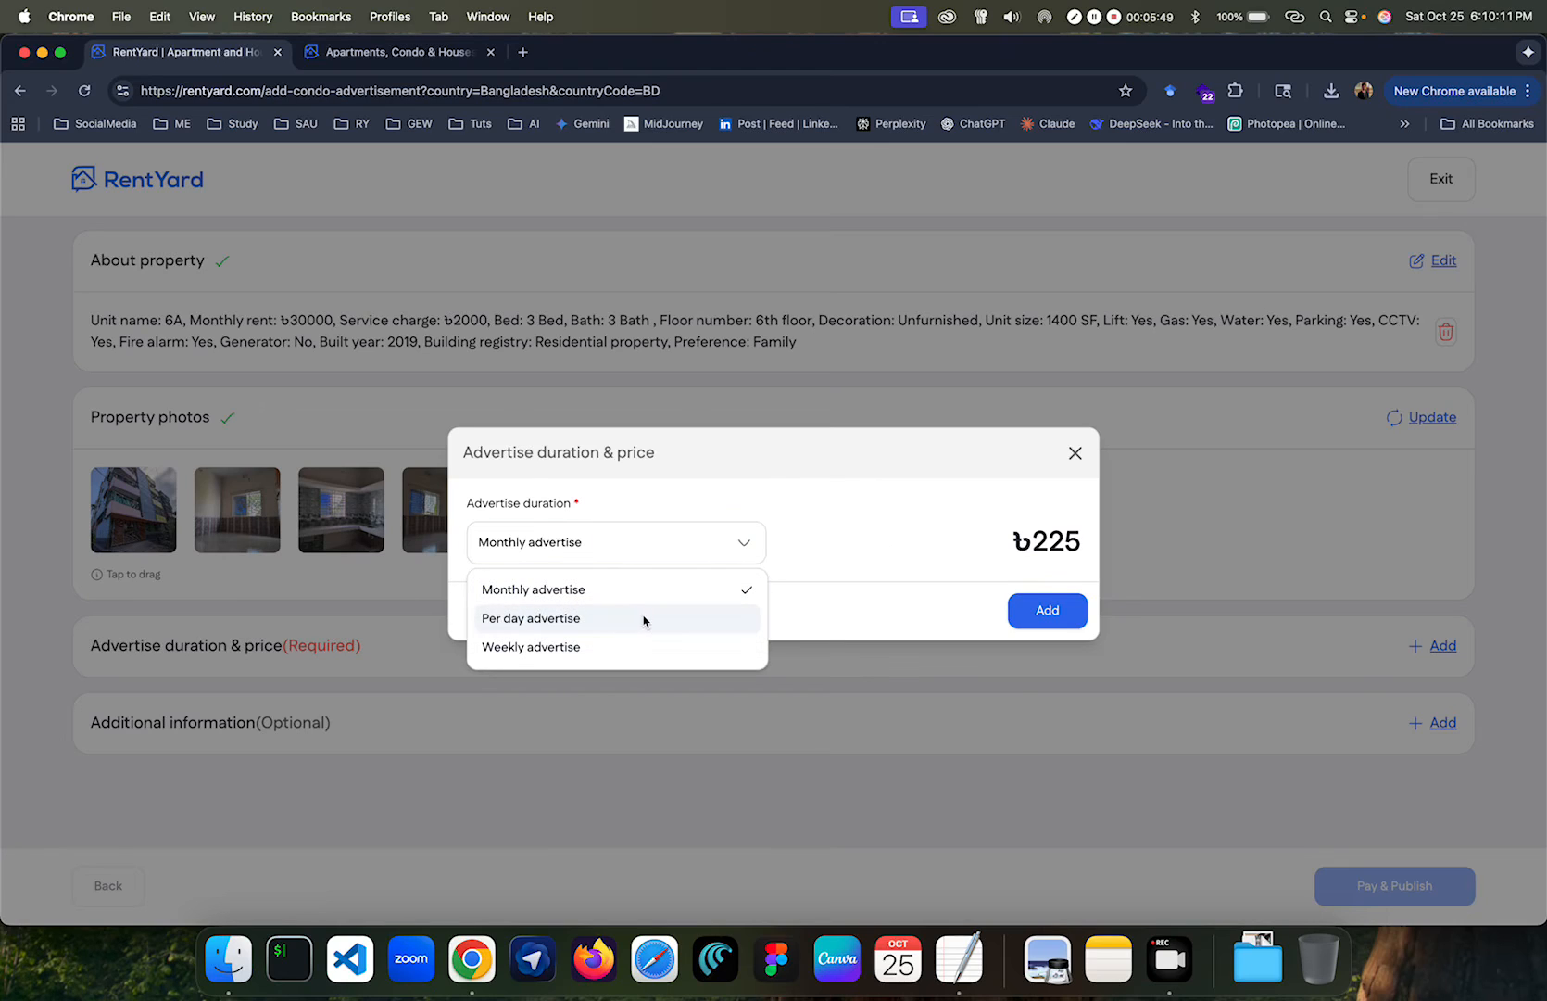
click(646, 619)
Set the advertise duration to Weekly advertise, check its price, and add it to the advertisement.
click(704, 542)
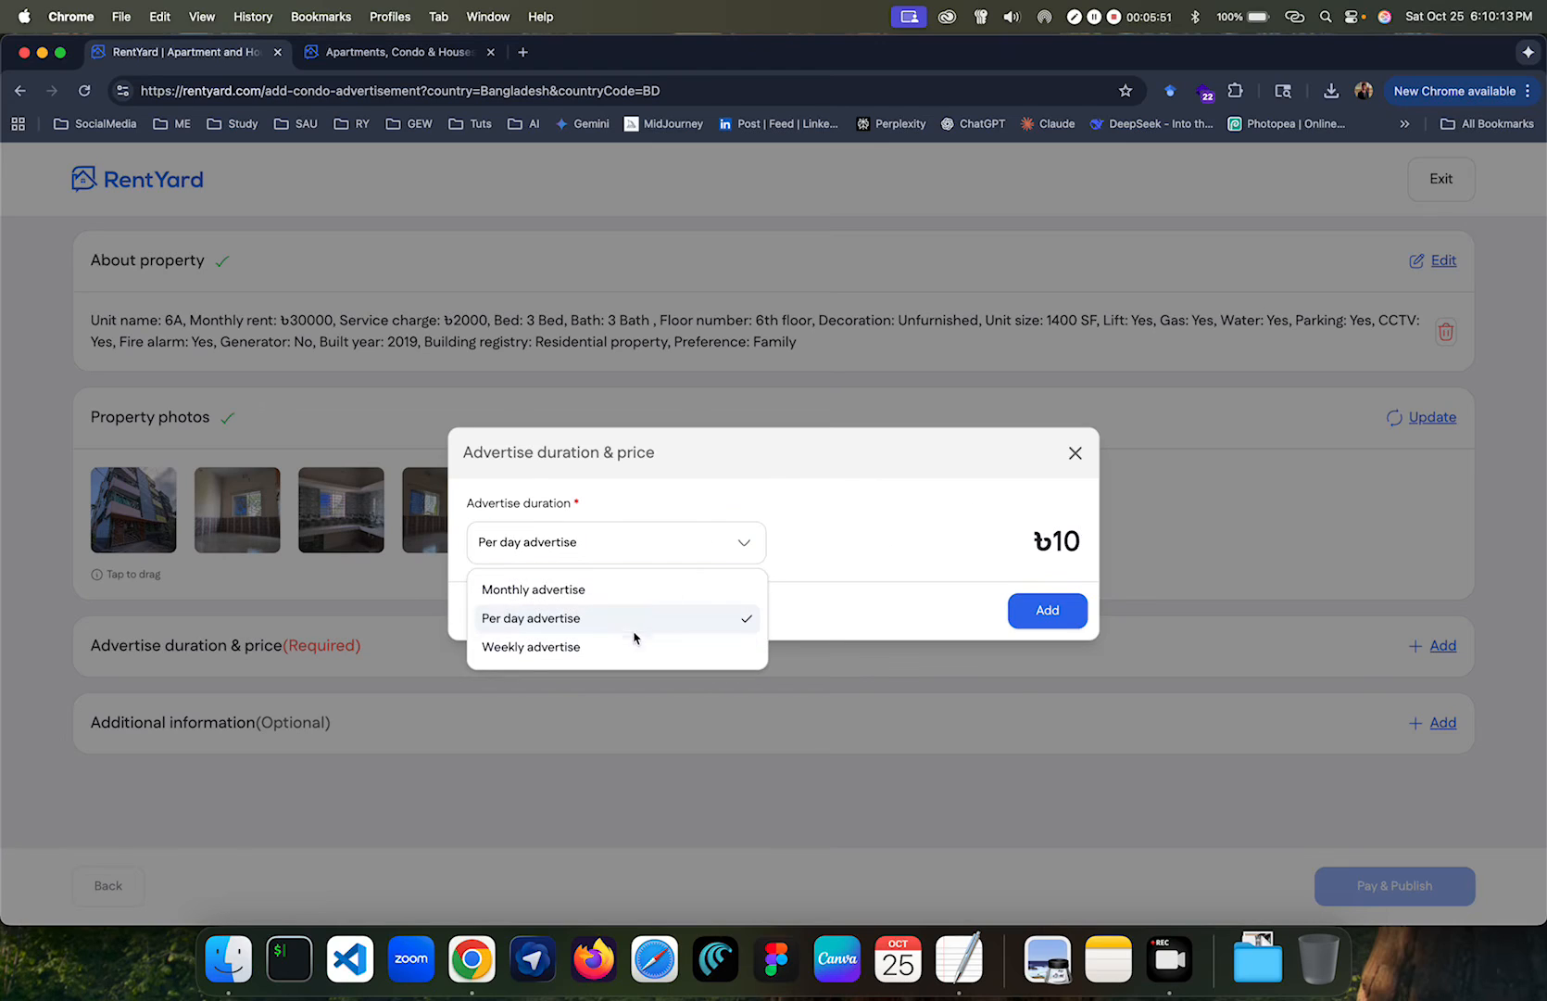
click(627, 649)
drag(1049, 547, 1105, 552)
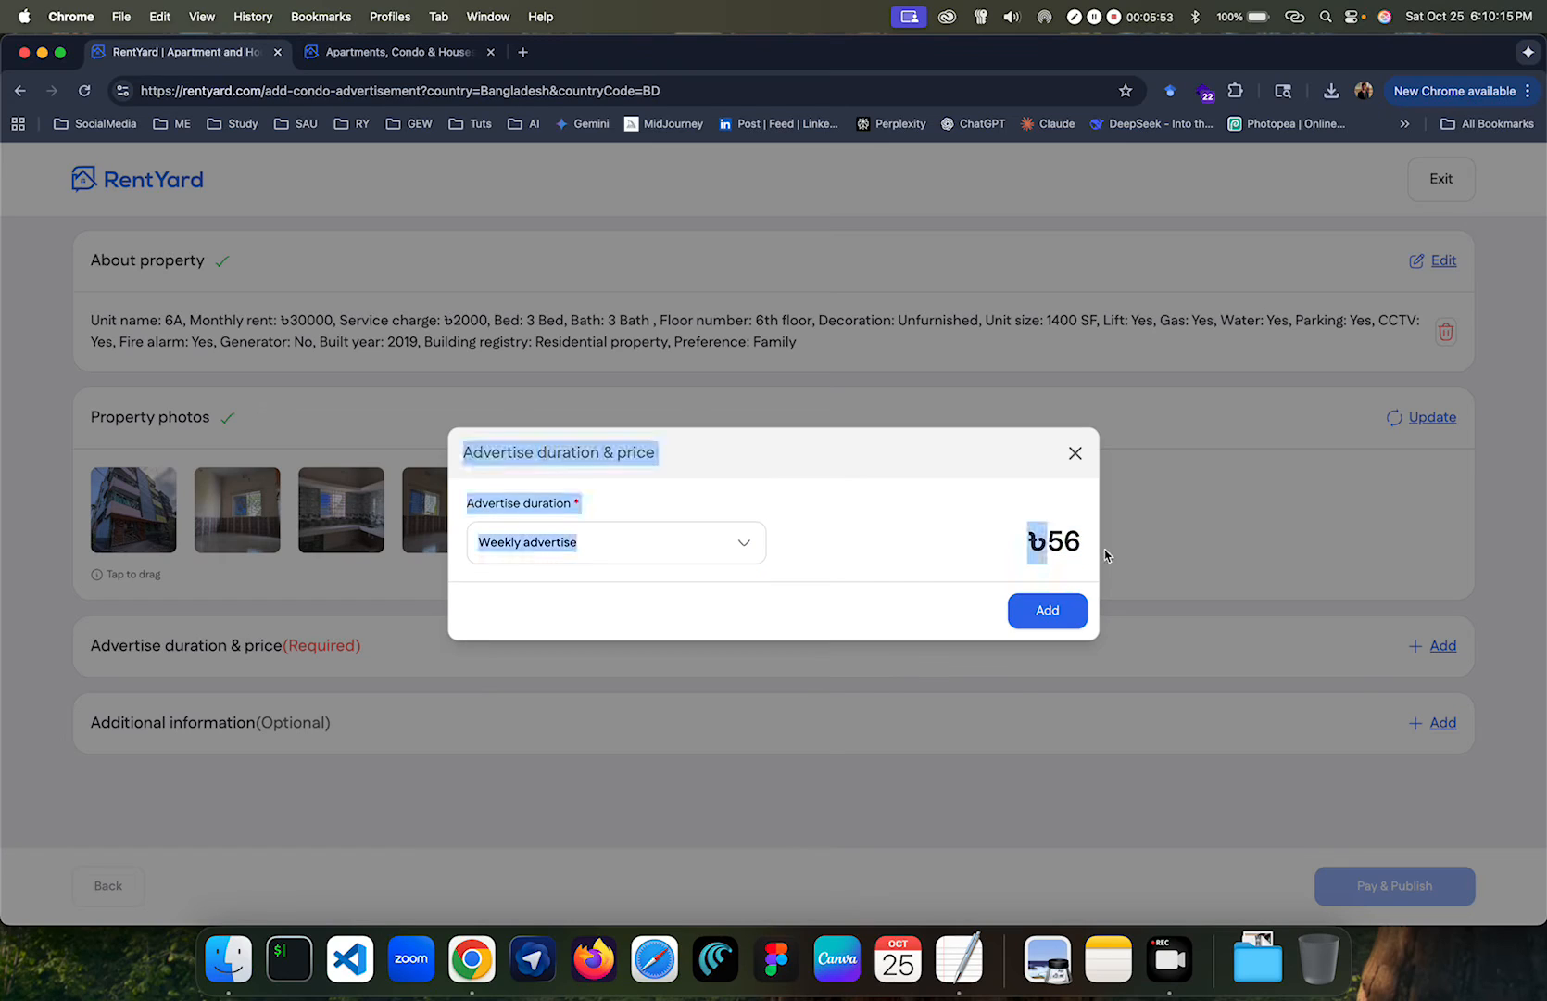
click(1061, 548)
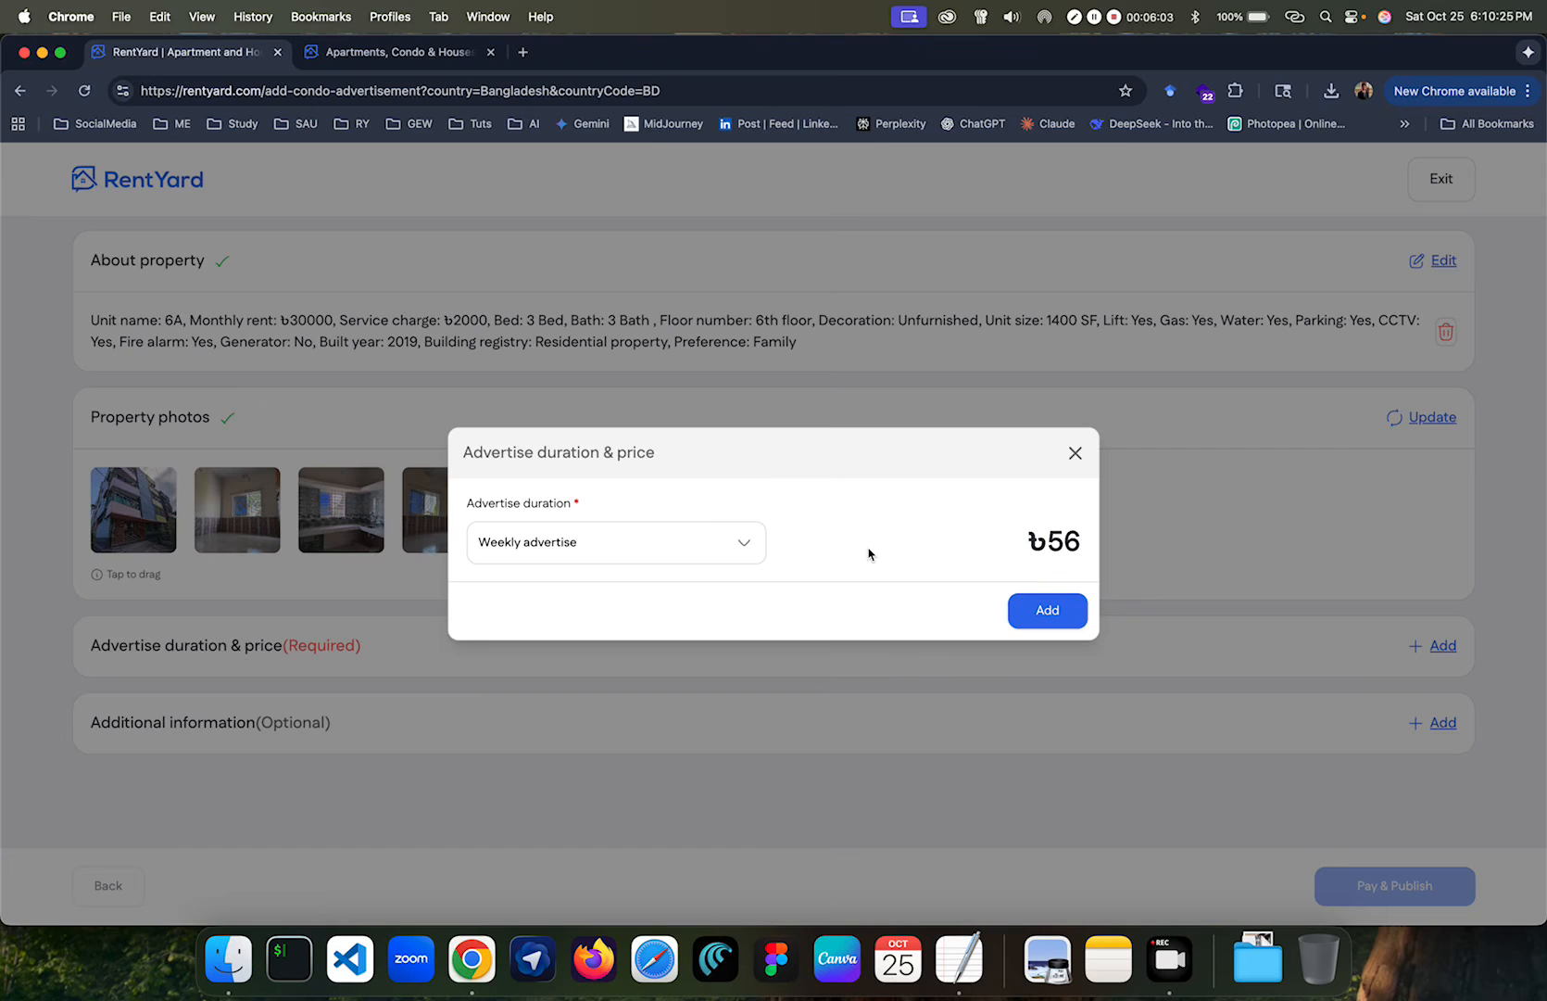
click(1056, 612)
Add the optional additional information "This is beautiful house closer to University of Dhaka." to the advertisement.
scroll(1061, 615, down, 2)
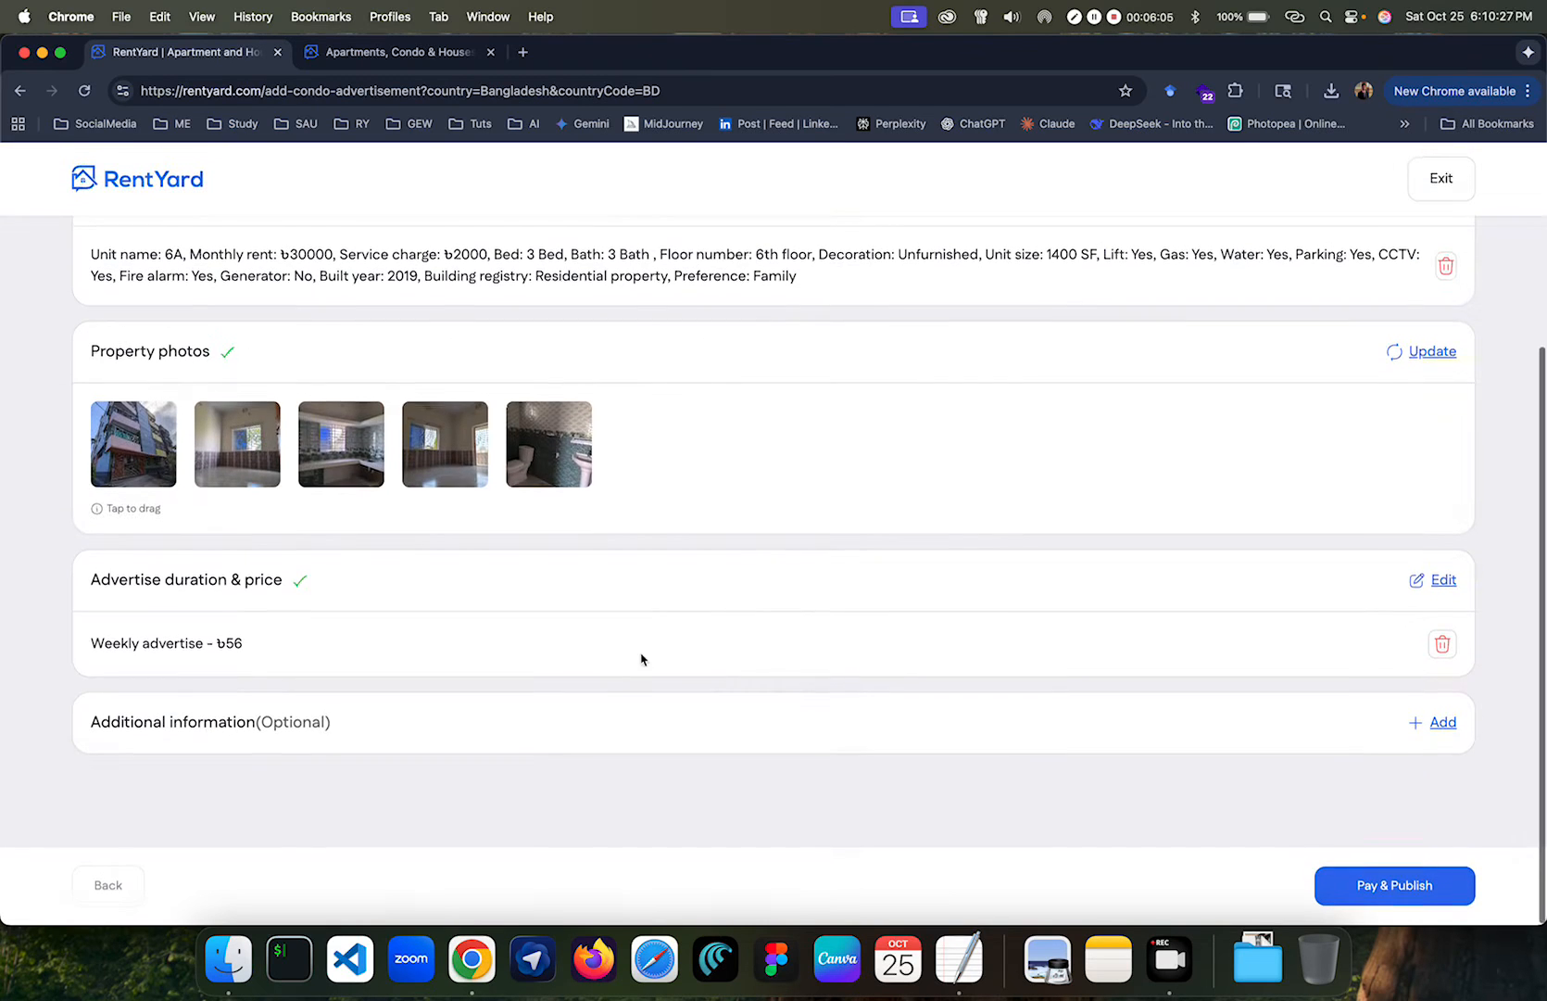
click(1428, 723)
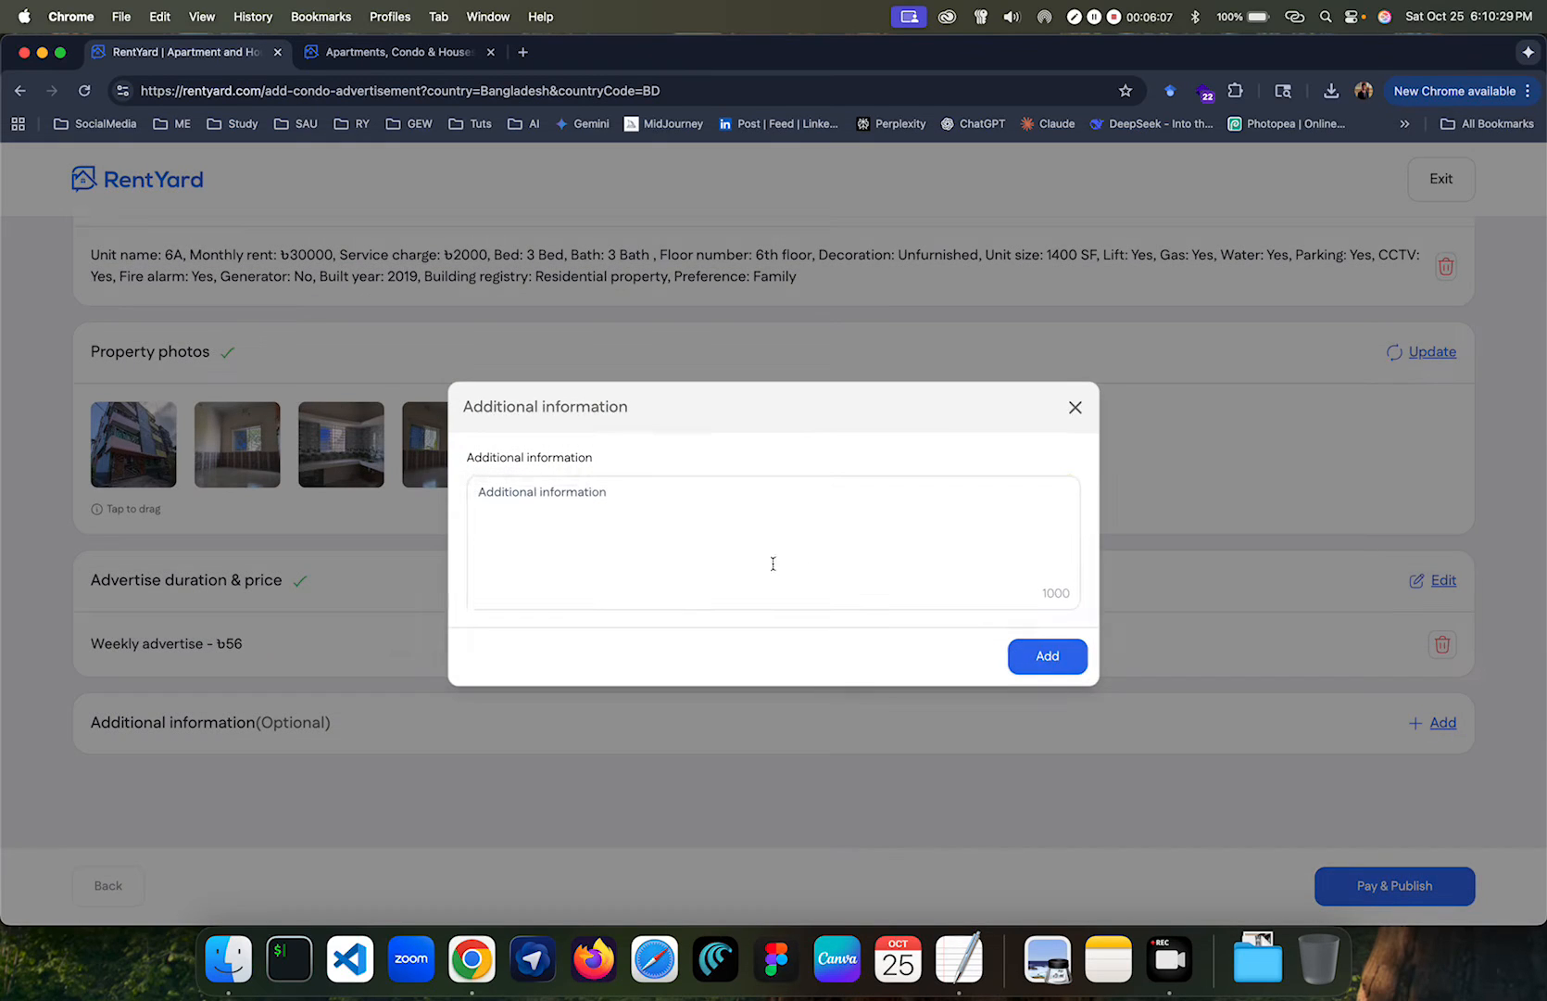
click(763, 554)
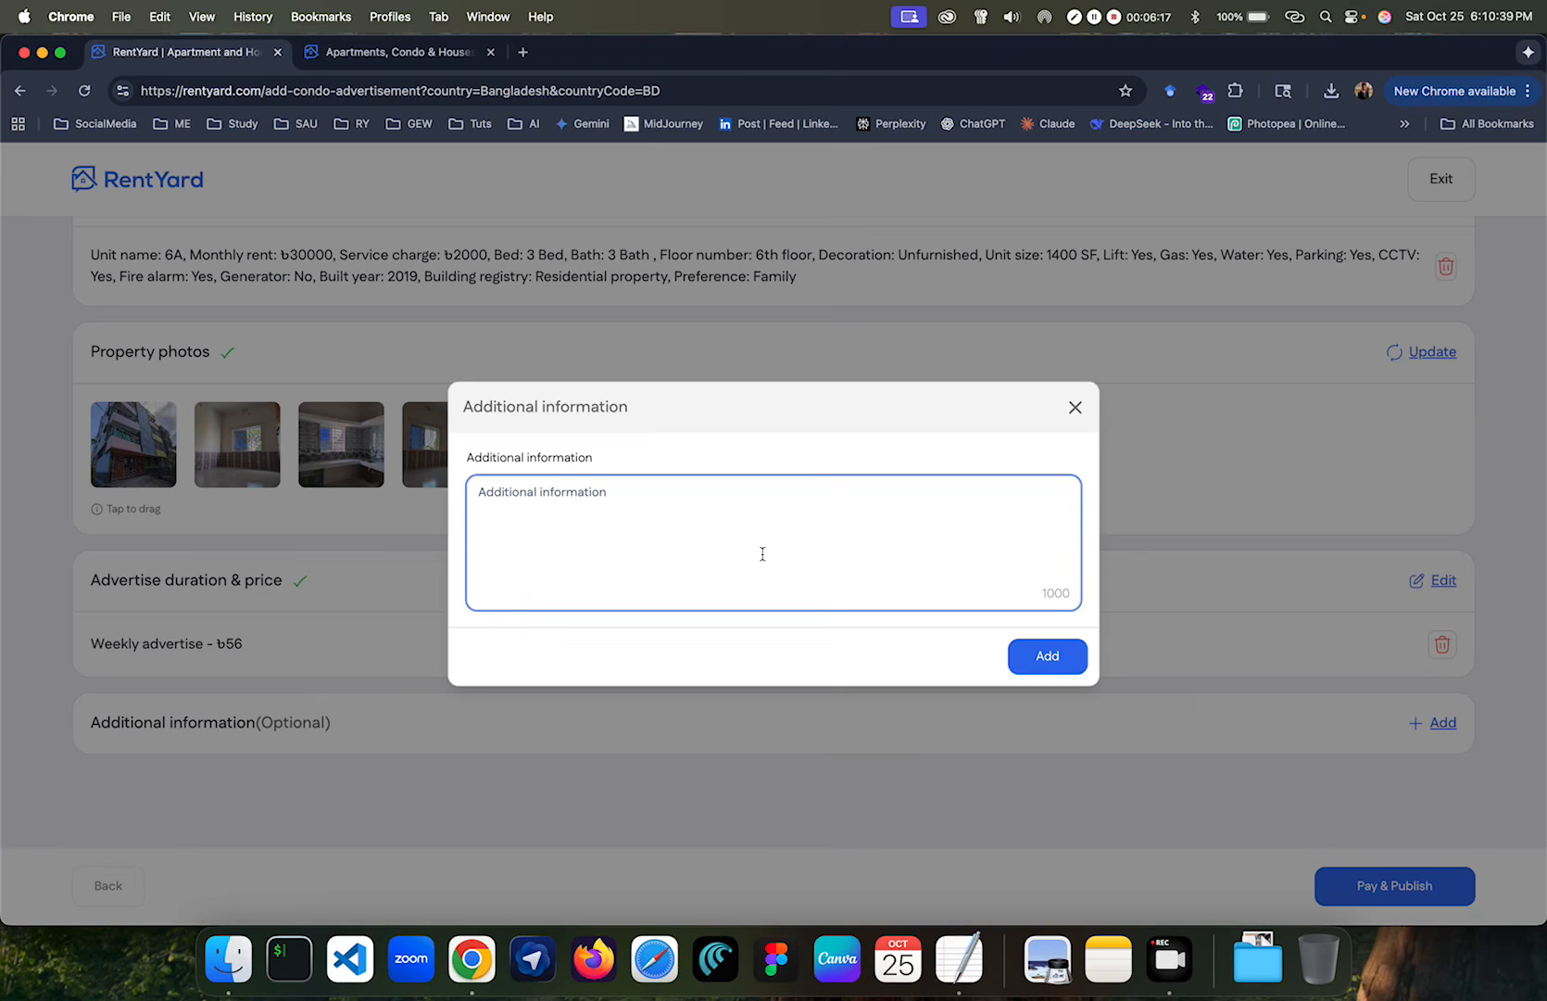
text(This si)
key(BackSpace)
text(is b)
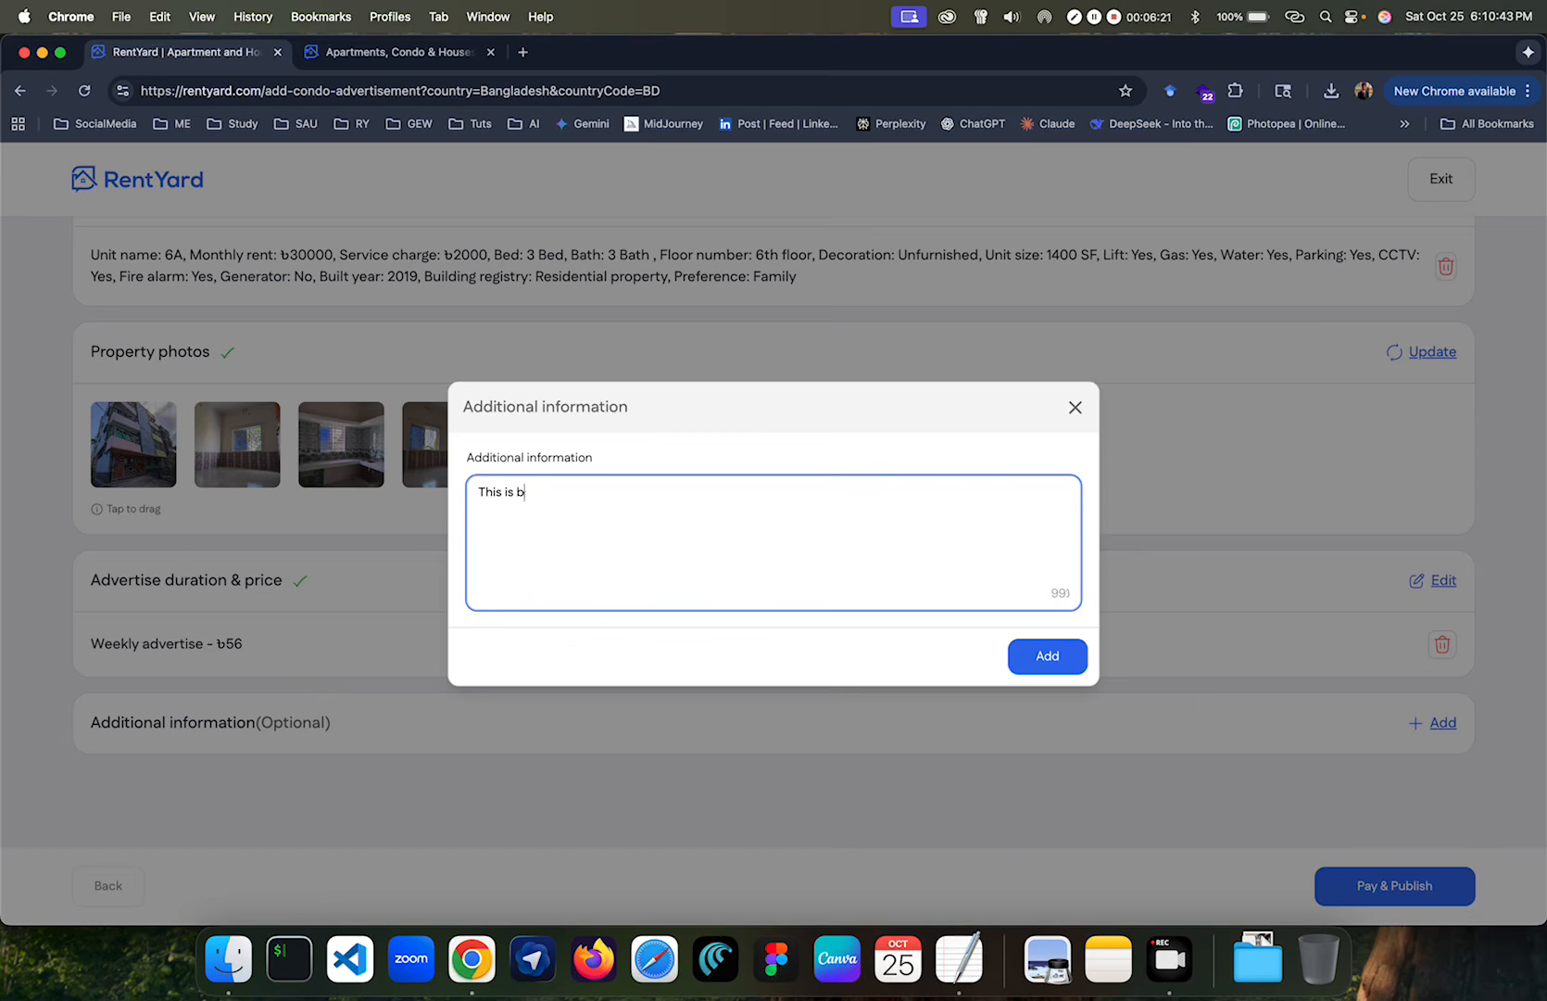
text(eautiful house closer to University o)
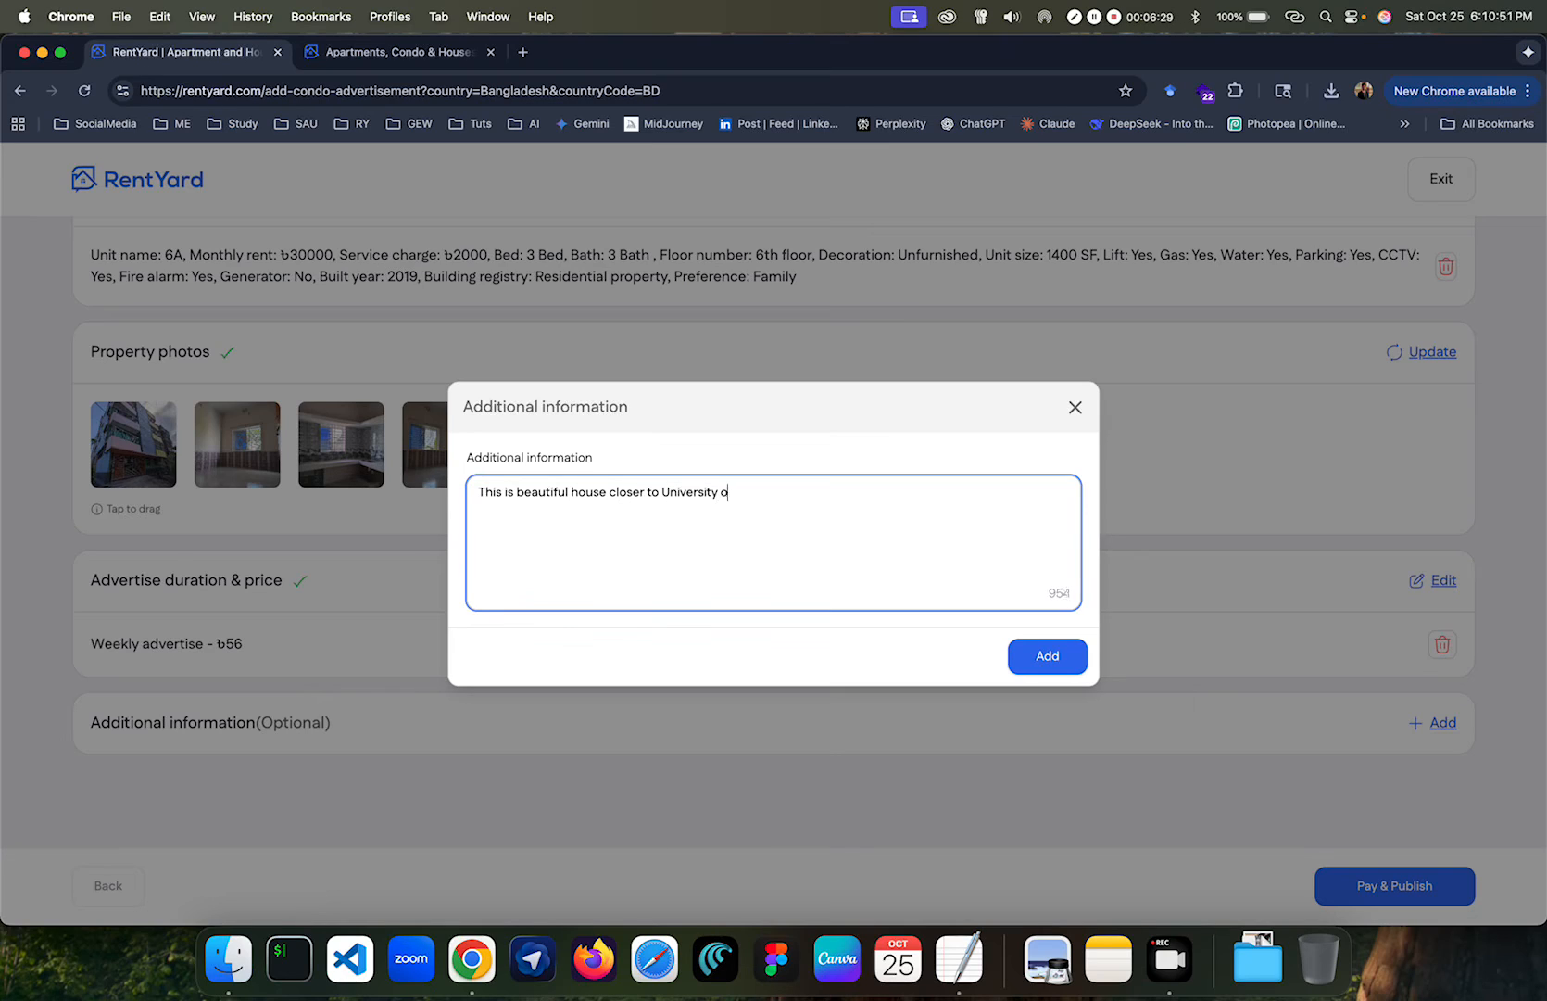
text(f Dhaka.)
click(1045, 655)
Proceed to pay and publish the advertisement, and review the checkout's mobile banking and card payment options.
scroll(988, 673, down, 3)
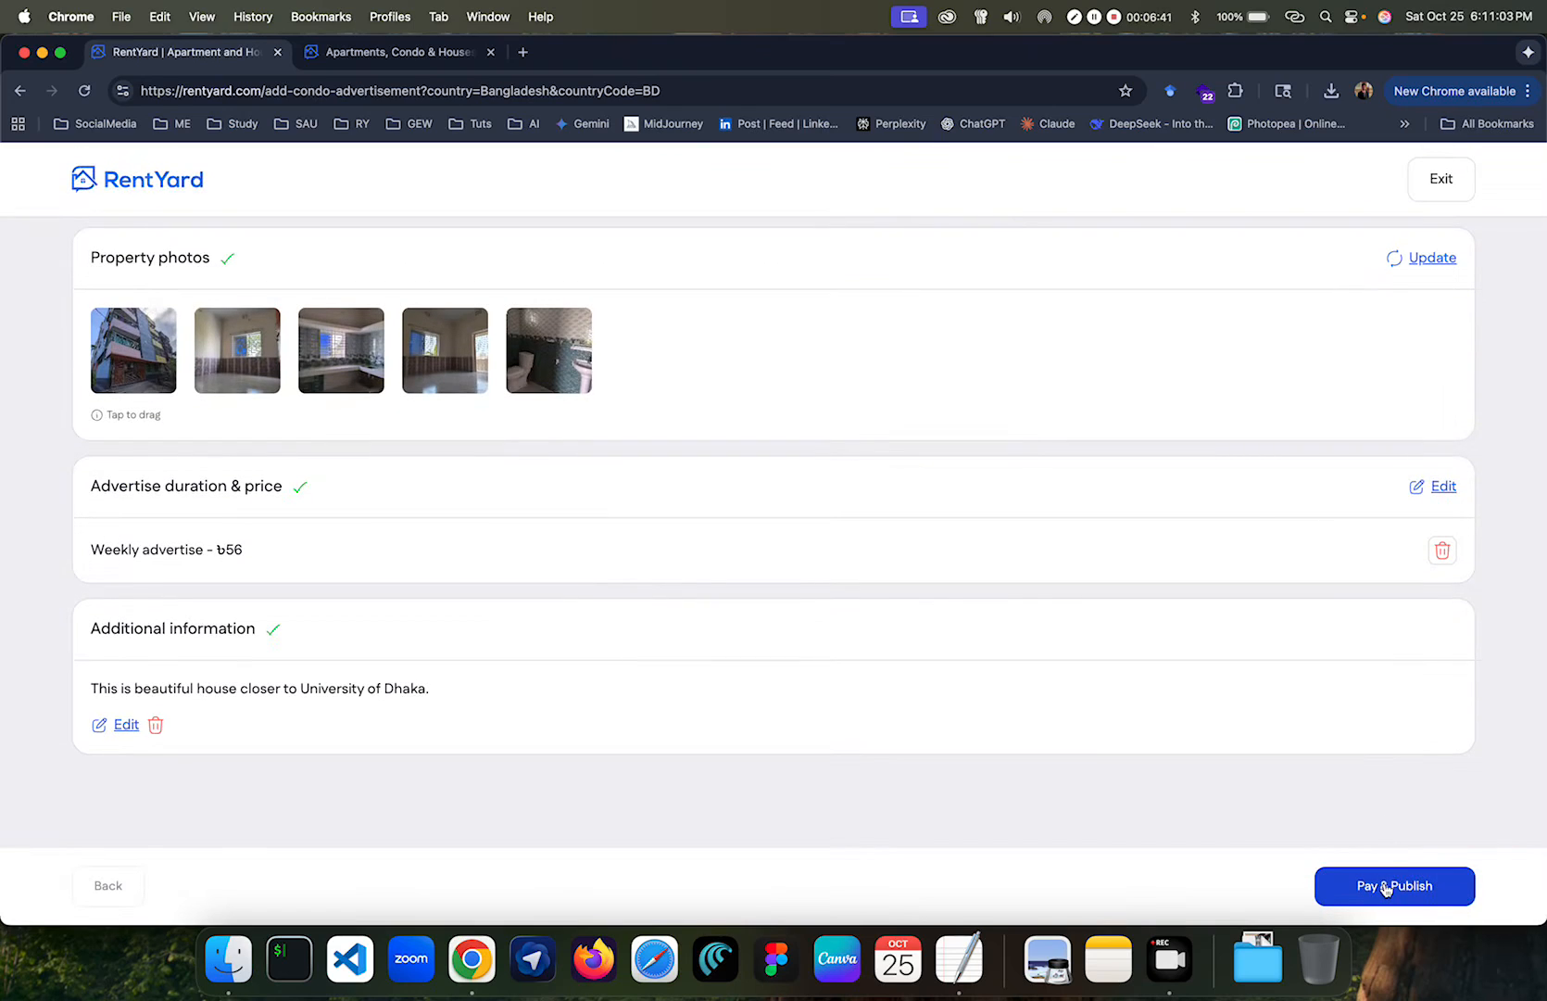
click(1386, 888)
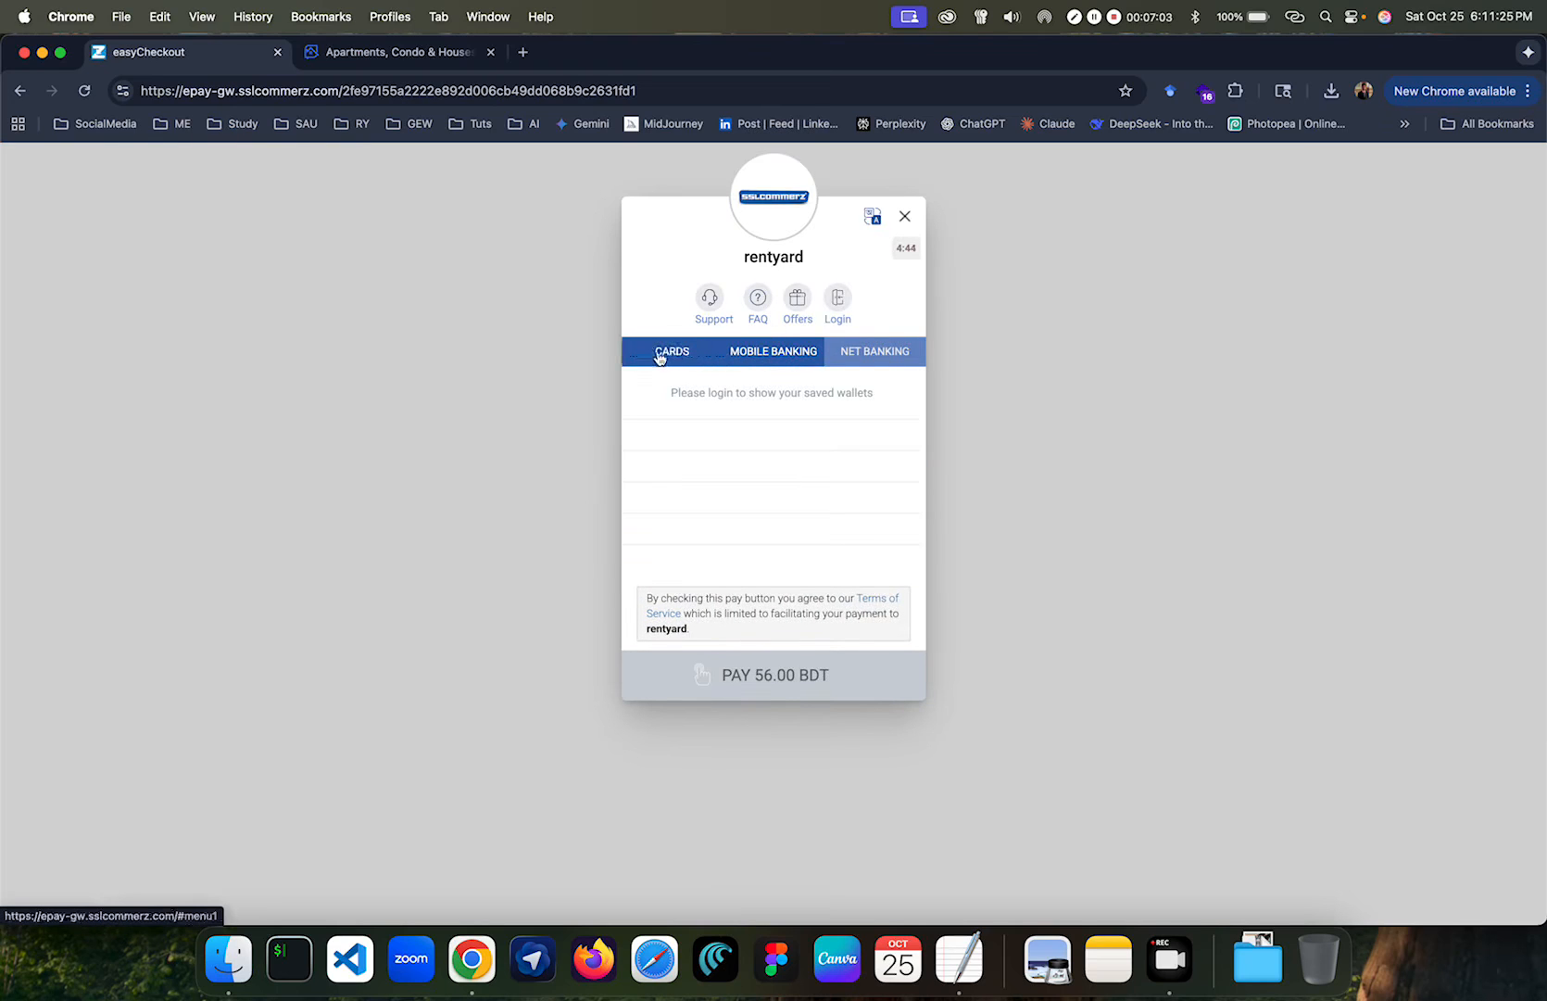
click(673, 349)
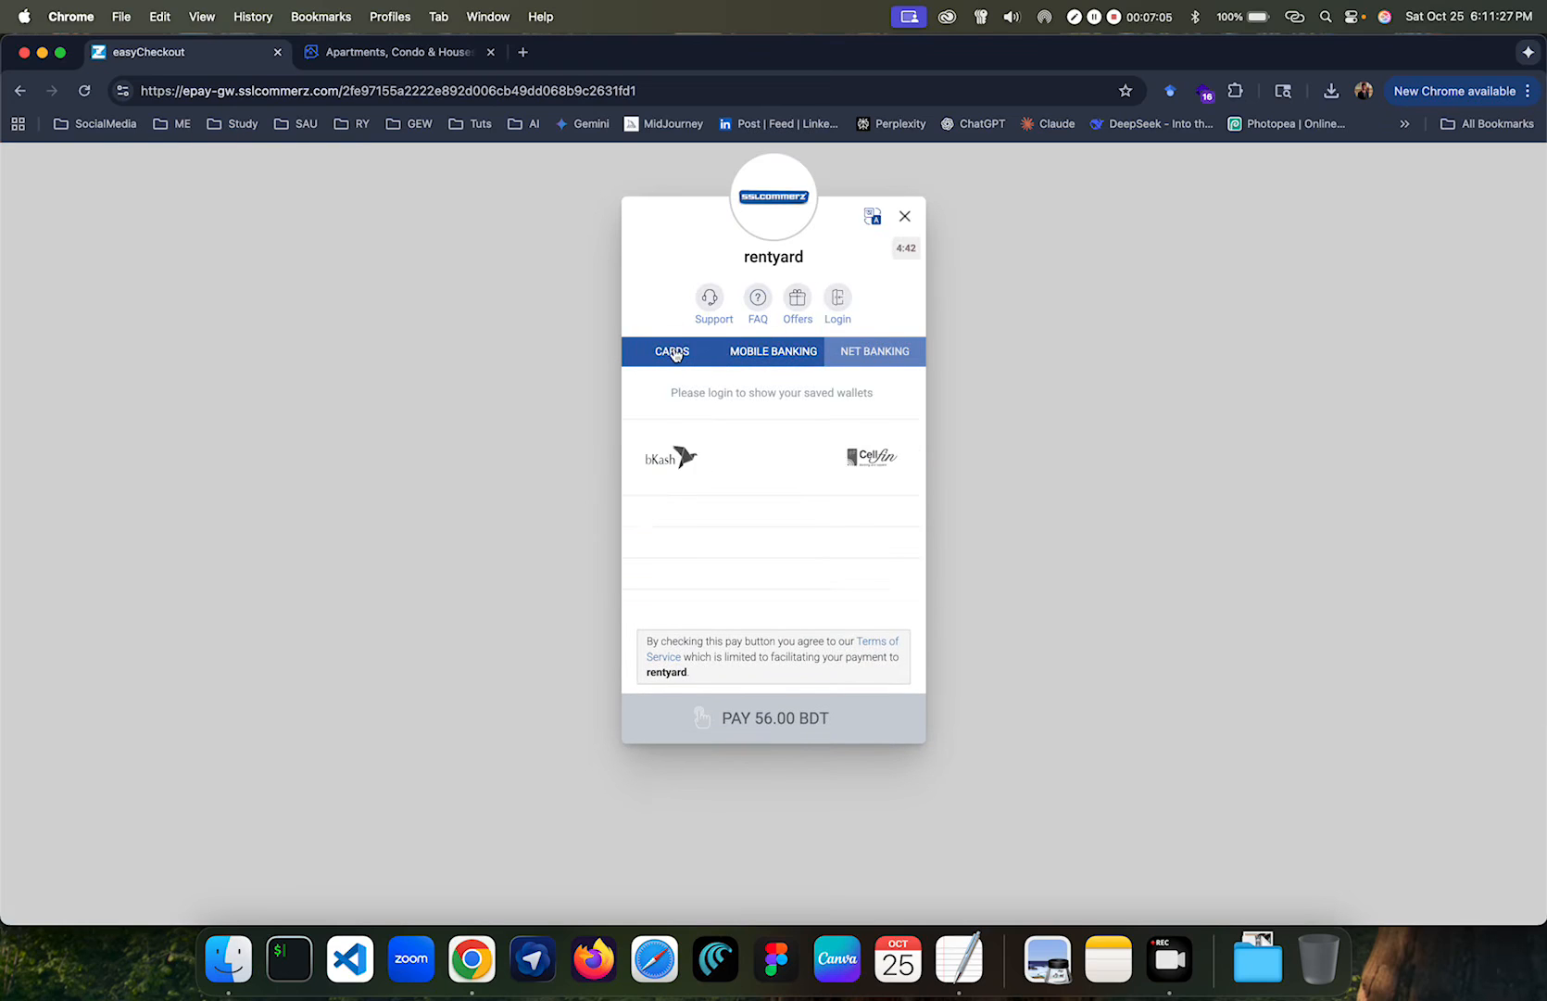
click(760, 348)
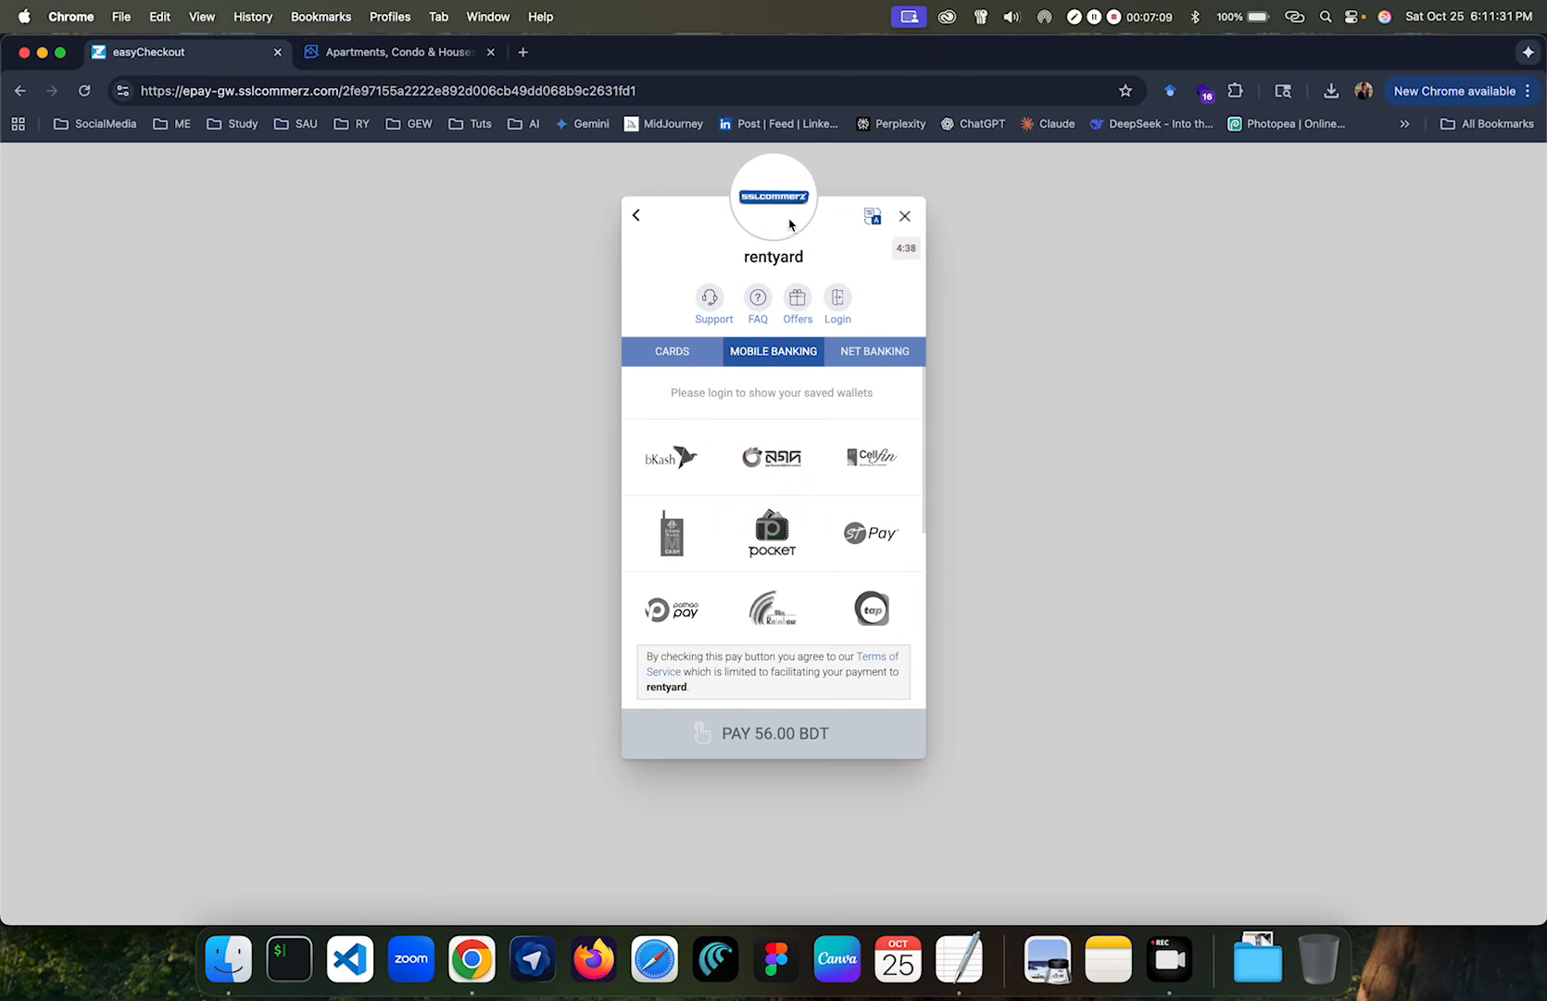
click(696, 343)
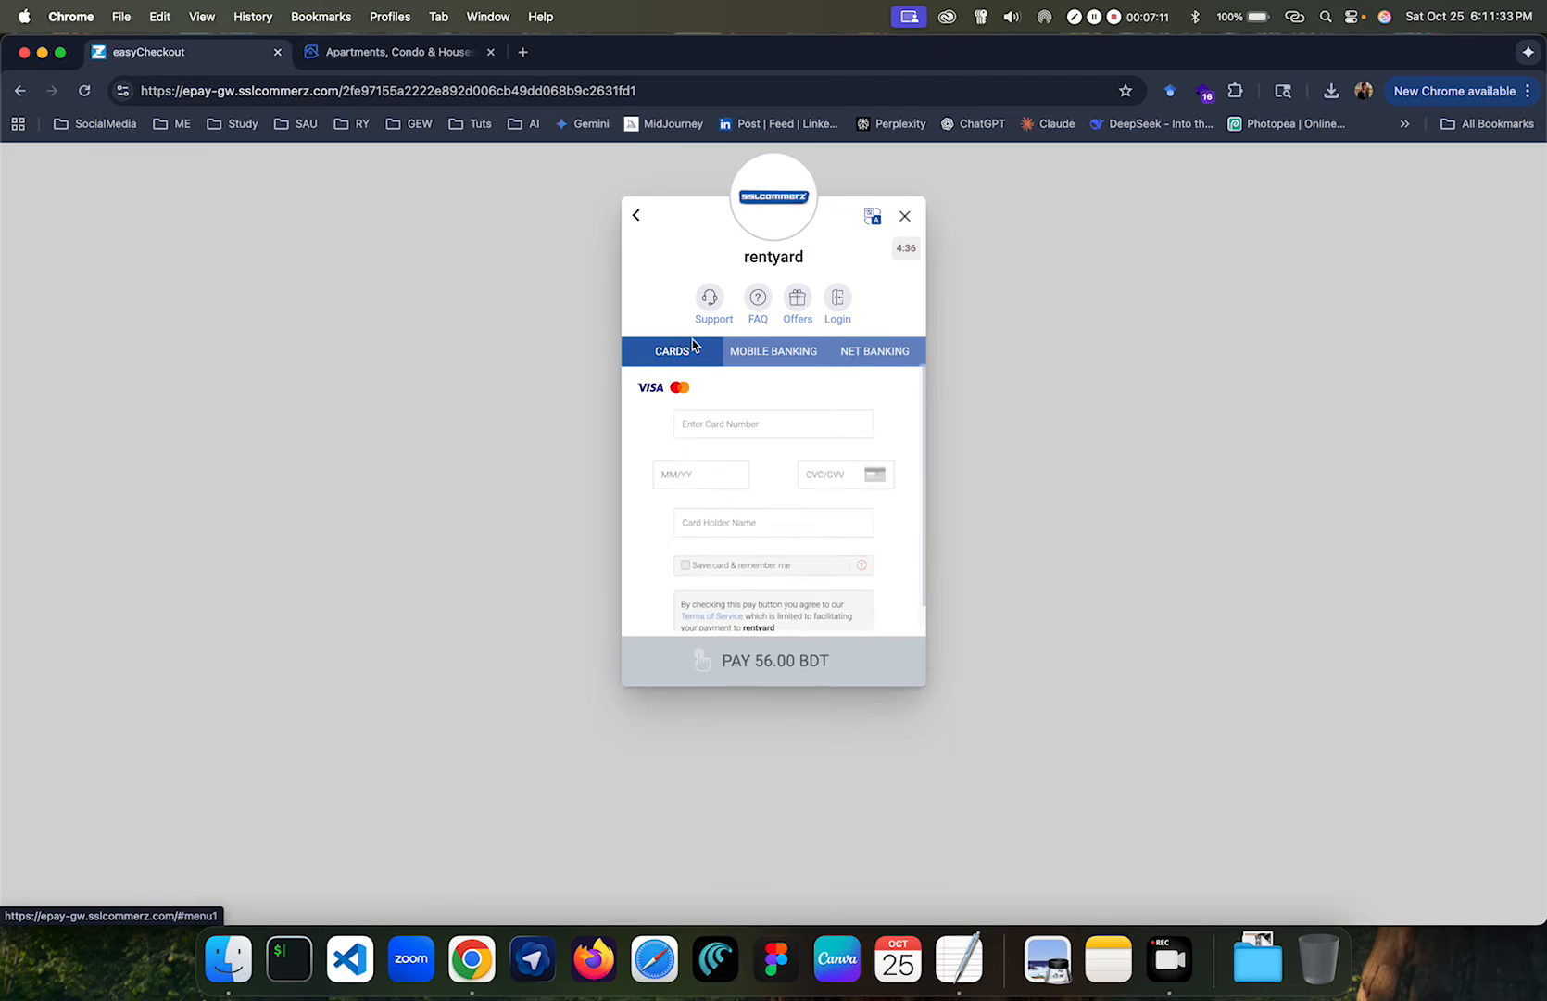
scroll(858, 554, down, 1)
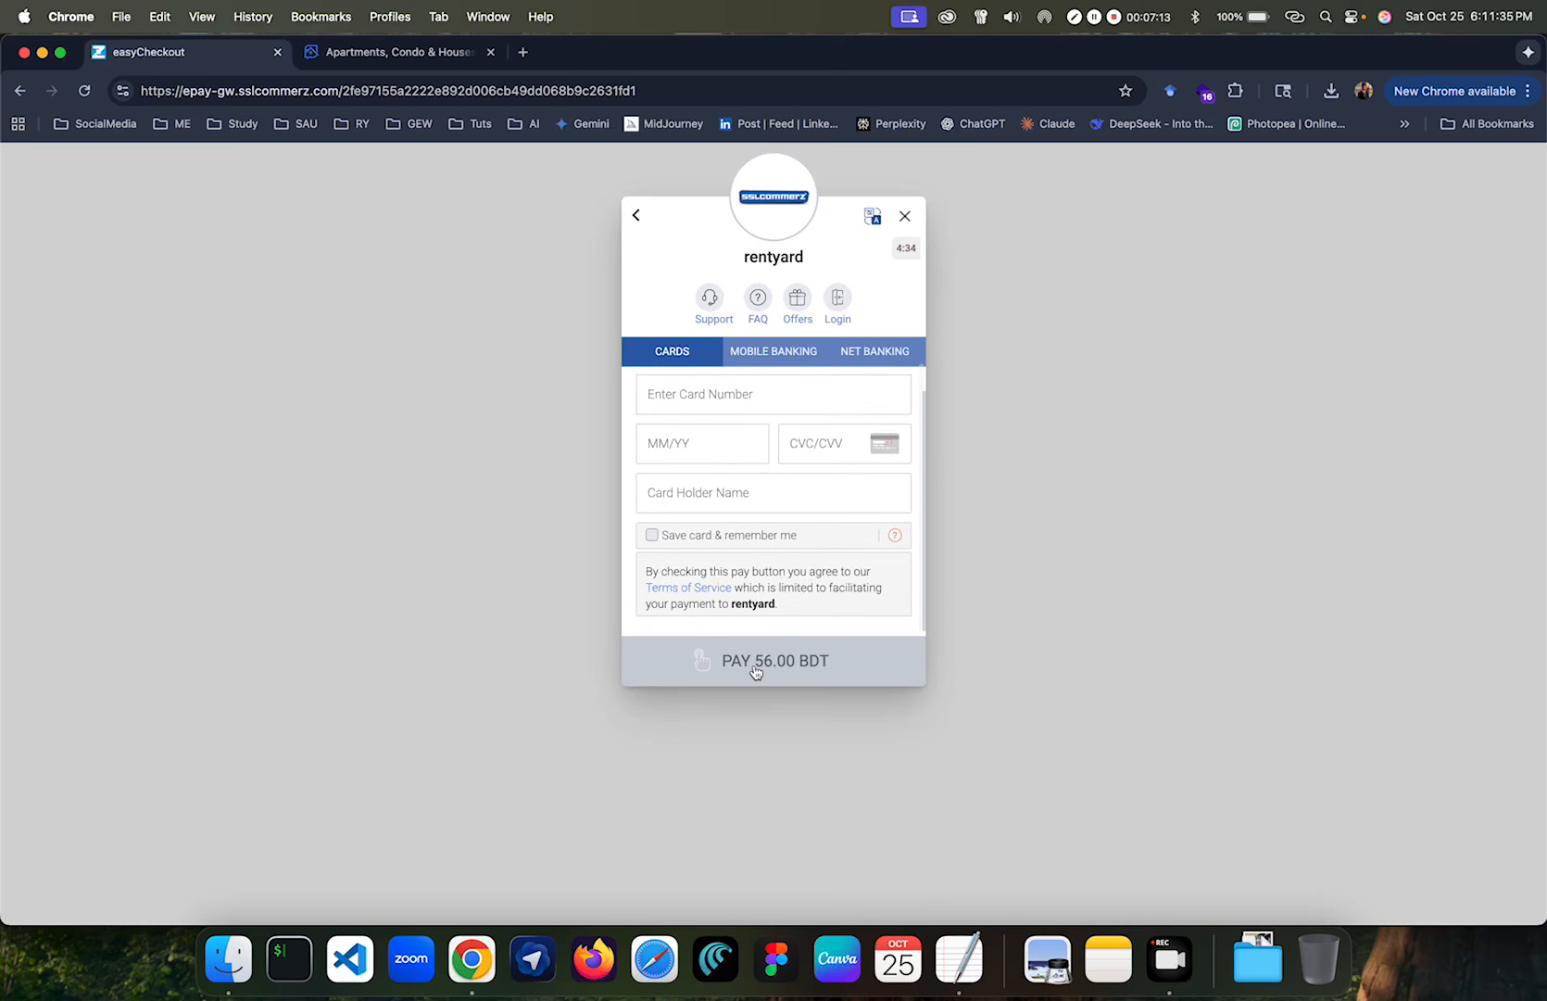